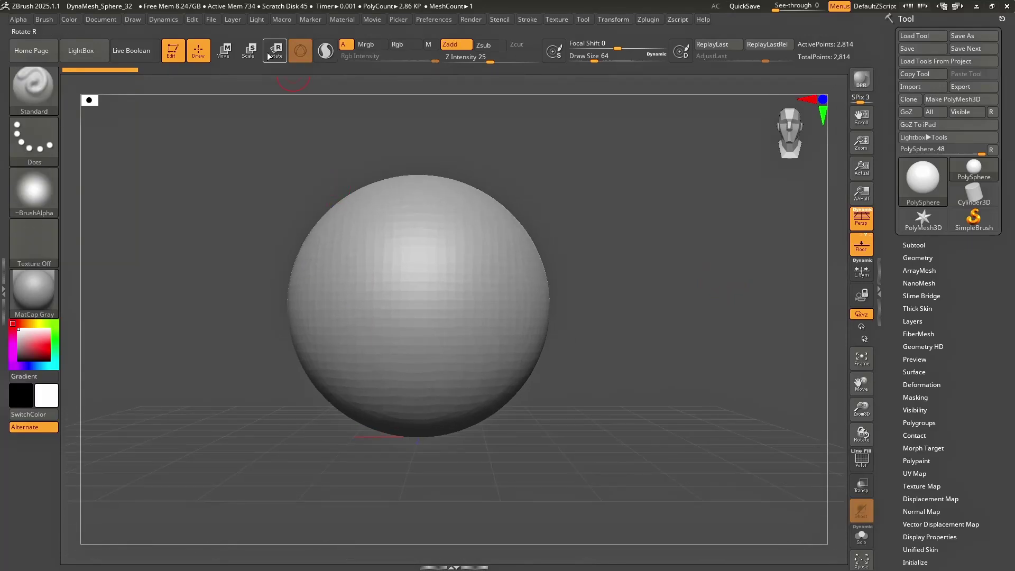
Step: Turn on Sculptris Pro, select the SnakeHook brush at draw size about 430, and check that X symmetry is active
left_click(325, 53)
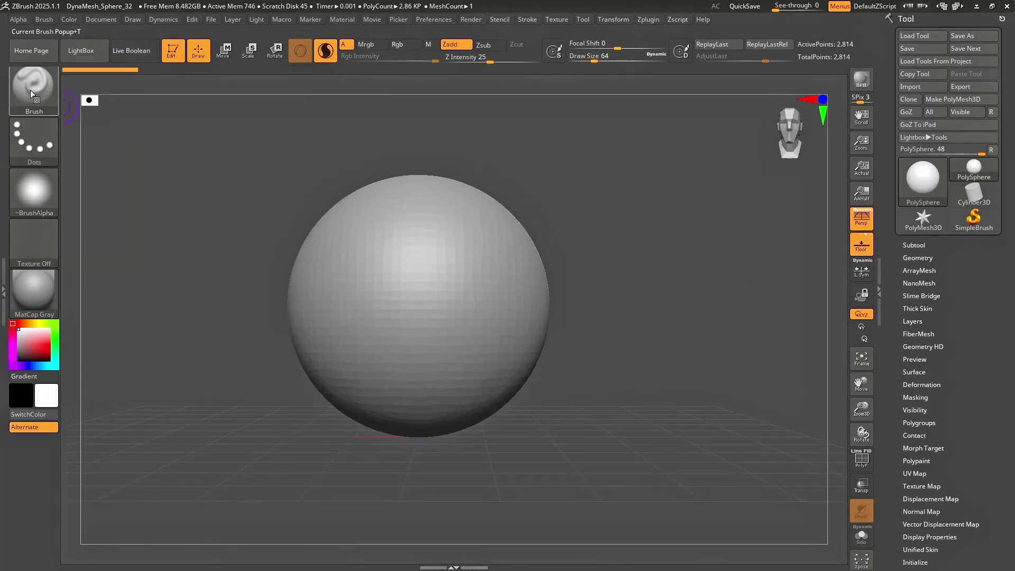
left_click(45, 97)
key("h")
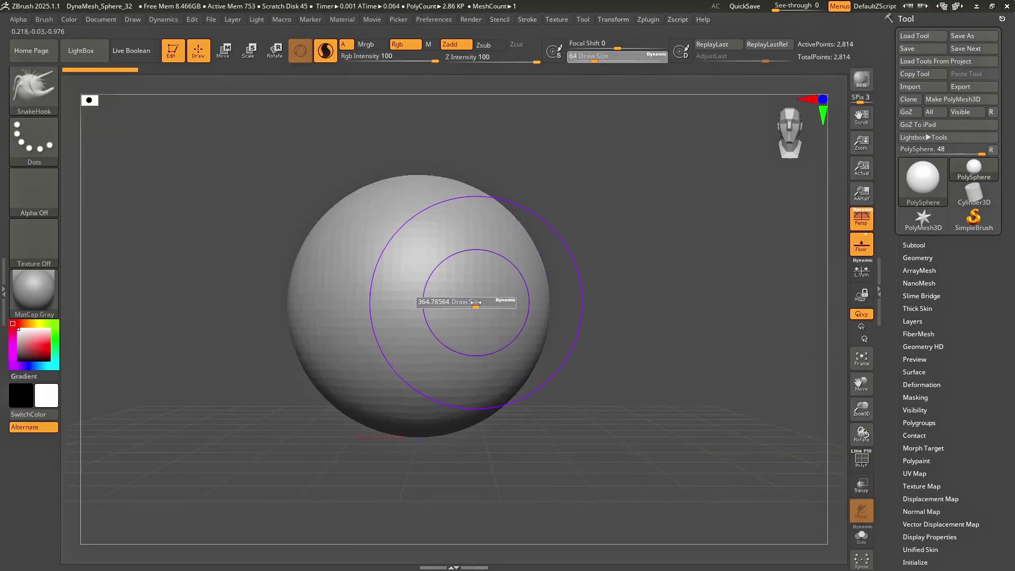
left_click_drag(476, 302, 481, 302)
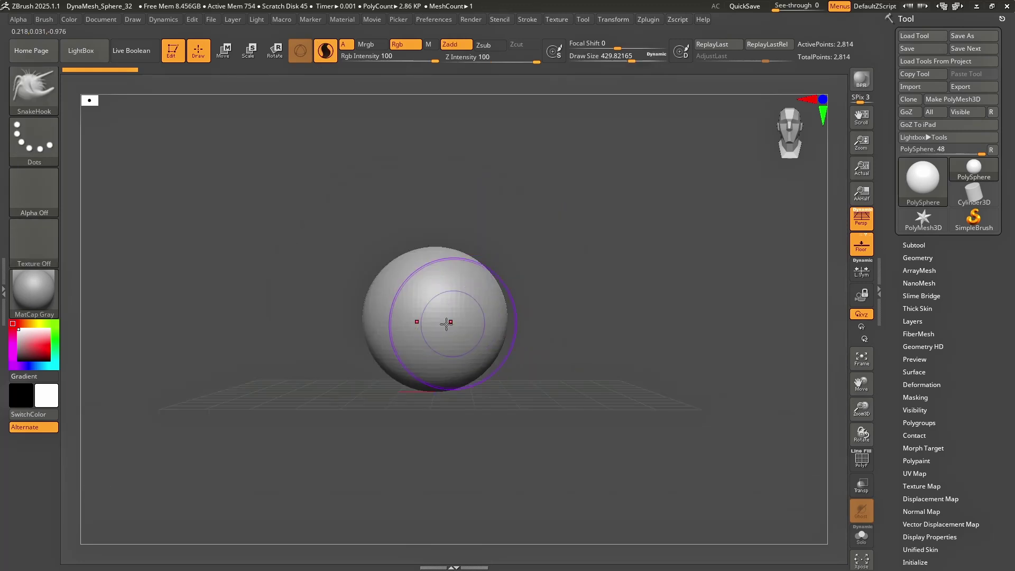
left_click(617, 20)
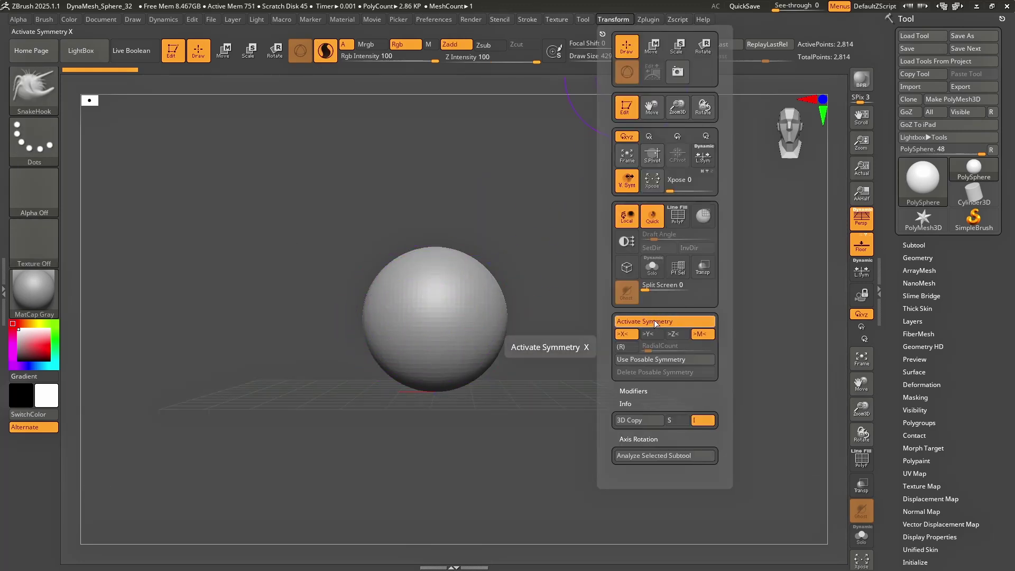
right_click_drag(468, 313, 475, 294, "ctrl")
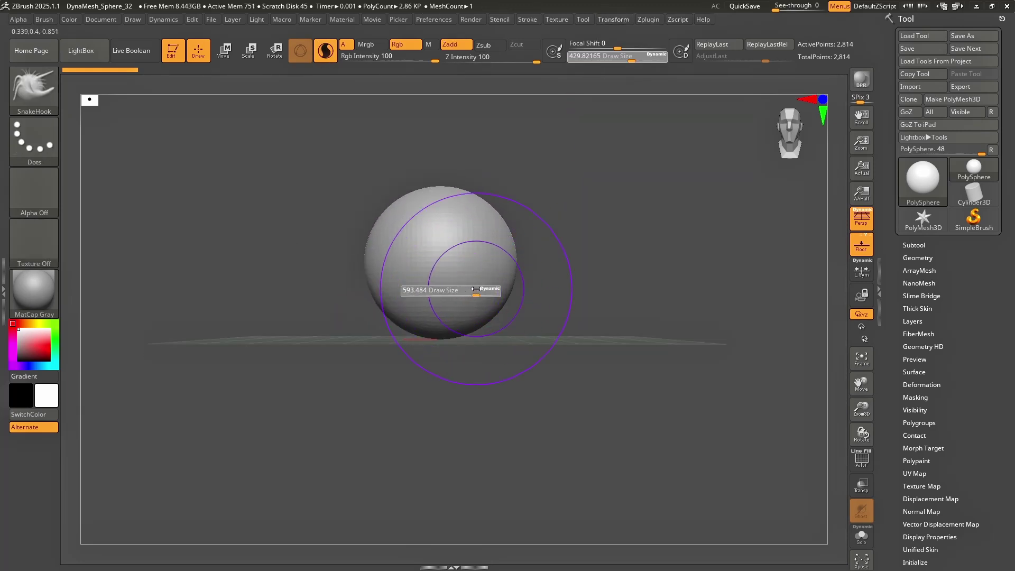
Step: Pull the sphere's underside downward with SnakeHook at draw size about 878 and smooth the tapered form
mouse_move(457, 325)
left_mouse_down()
mouse_move(458, 379)
mouse_move(472, 407)
left_mouse_up()
left_click_drag(488, 324, 500, 343)
left_click_drag(488, 383, 496, 418)
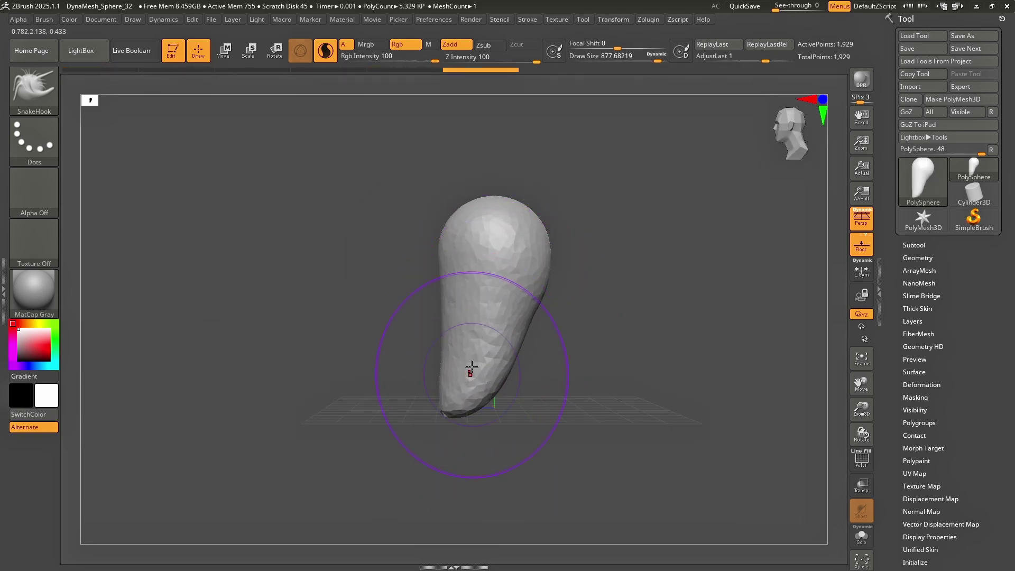
mouse_move(471, 369)
left_mouse_down("shift")
mouse_move(490, 351)
mouse_move(508, 367)
mouse_move(491, 334)
left_mouse_up("shift")
right_click_drag(489, 336, 555, 328, "shift")
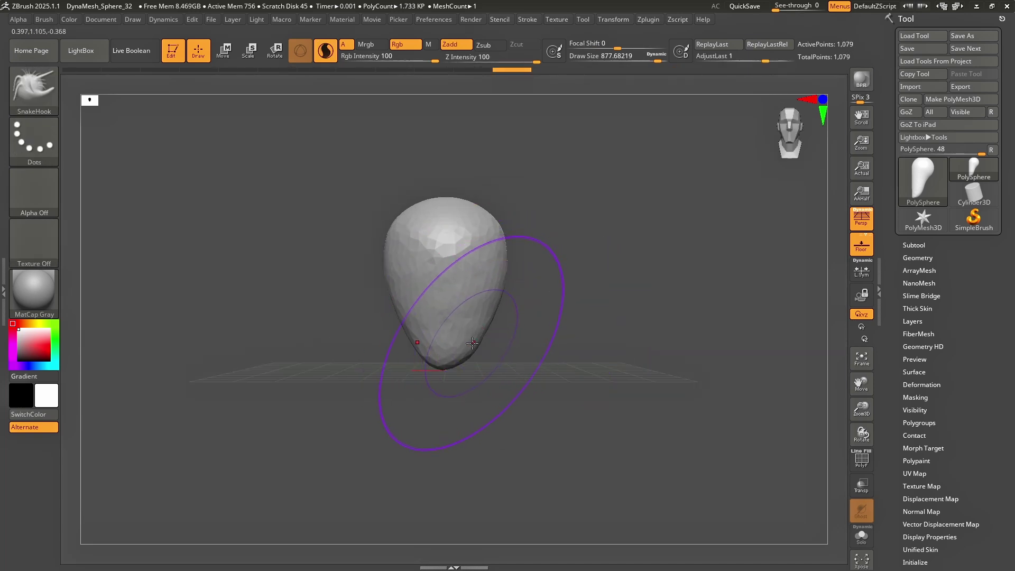
Step: Pull the form's lower end further down and outward into a rounded torso
left_click_drag(468, 346, 465, 388)
left_click_drag(556, 338, 576, 360, "ctrl")
left_click_drag(476, 370, 492, 378)
Step: Pull the torso's upper sides outward into shoulders and long arms with SnakeHook at draw size about 585
mouse_move(507, 338)
right_mouse_down()
mouse_move(460, 325)
mouse_move(574, 280)
right_mouse_up()
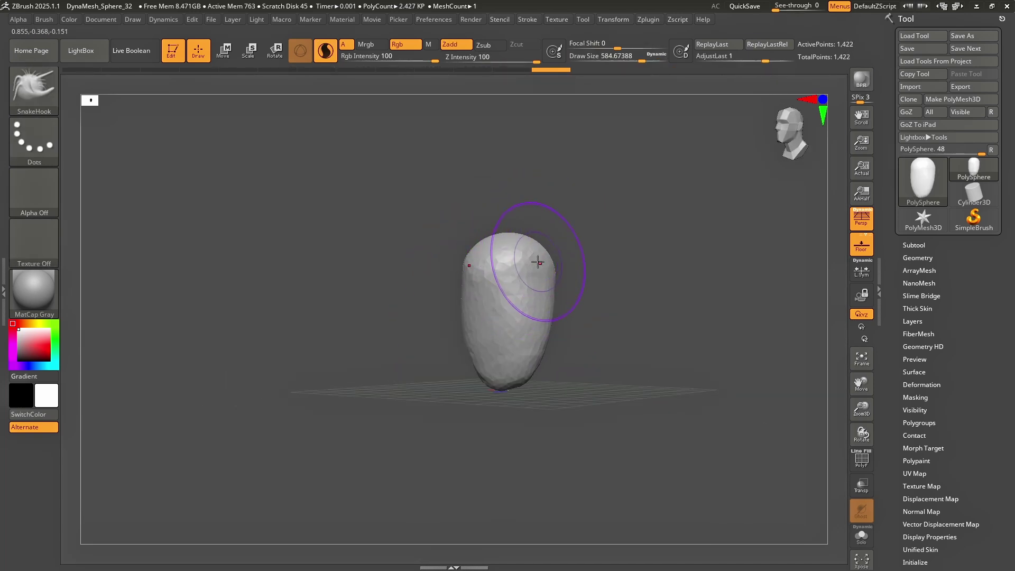
left_click_drag(547, 258, 559, 255)
right_click_drag(560, 254, 584, 256)
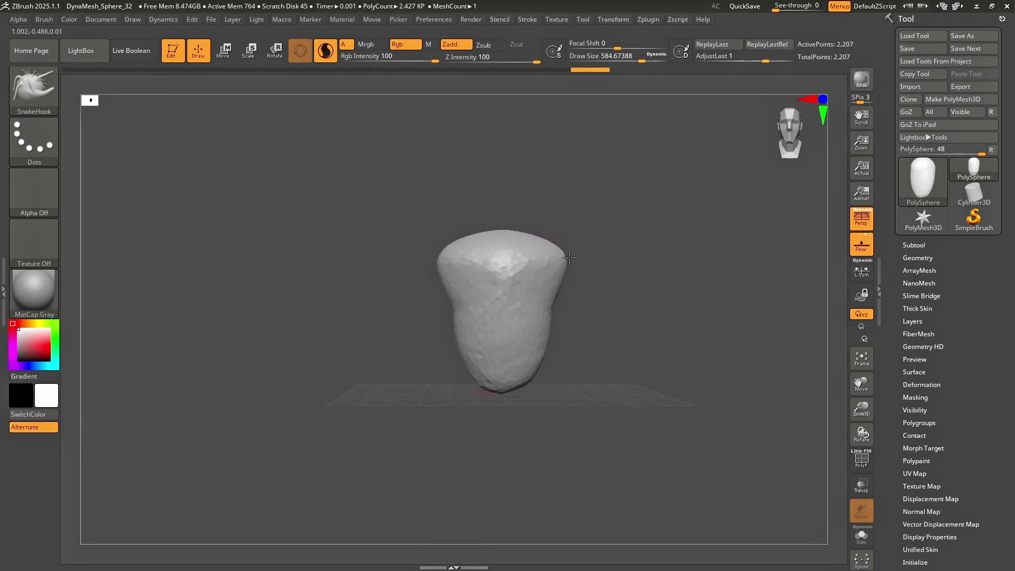
right_click_drag(628, 281, 607, 347, "shift")
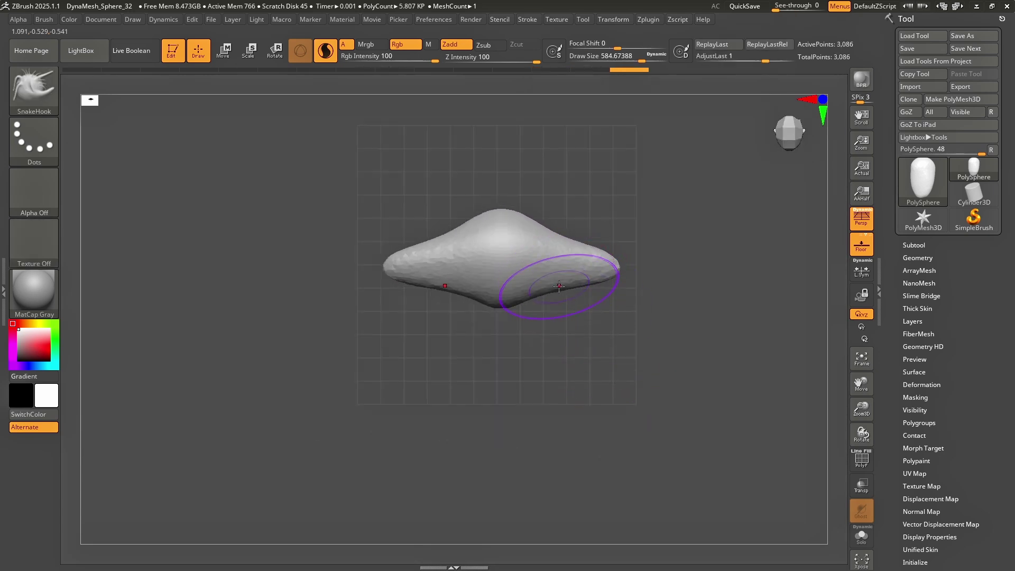
left_click_drag(595, 268, 711, 273)
Step: Pull a neck and head up from between the shoulders with SnakeHook at draw size about 400
mouse_move(644, 304)
right_mouse_down()
mouse_move(577, 252)
mouse_move(578, 219)
mouse_move(544, 325)
right_mouse_up()
key("s")
left_click_drag(432, 261, 421, 263)
left_click_drag(424, 267, 428, 197)
mouse_move(433, 211)
right_mouse_down()
mouse_move(416, 226)
mouse_move(433, 239)
right_mouse_up()
mouse_move(469, 197)
left_mouse_down()
mouse_move(471, 160)
mouse_move(443, 146)
mouse_move(427, 194)
left_mouse_up()
key("ctrl+z")
Step: Smooth the head and shape its sides and jaw area
left_click_drag(448, 157, 442, 177, "shift")
mouse_move(448, 177)
right_mouse_down()
mouse_move(440, 190)
mouse_move(453, 177)
right_mouse_up()
mouse_move(447, 203)
left_mouse_down("shift")
mouse_move(442, 193)
mouse_move(471, 163)
mouse_move(453, 170)
left_mouse_up("shift")
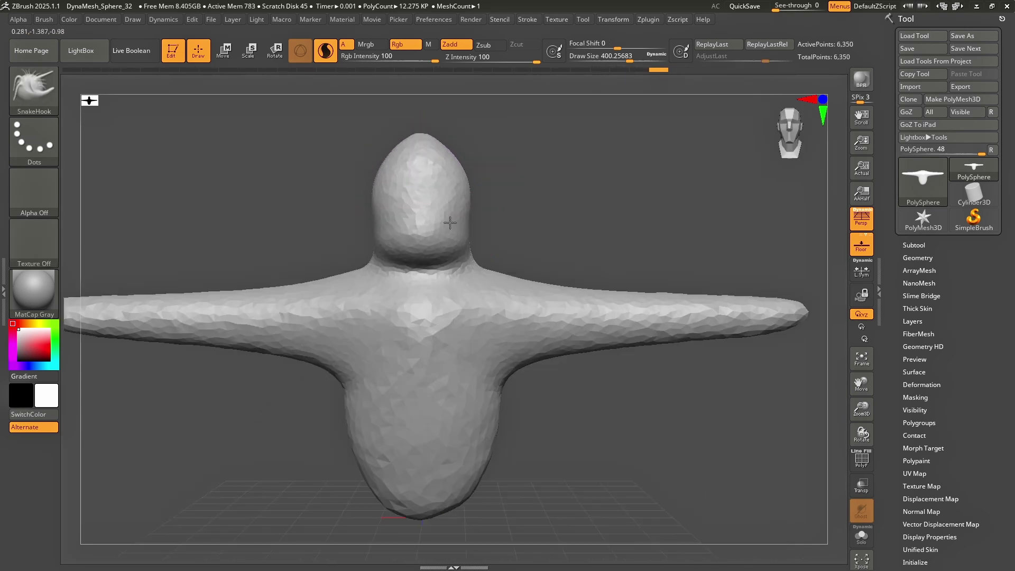
left_click_drag(450, 223, 449, 241)
left_click_drag(464, 184, 447, 181)
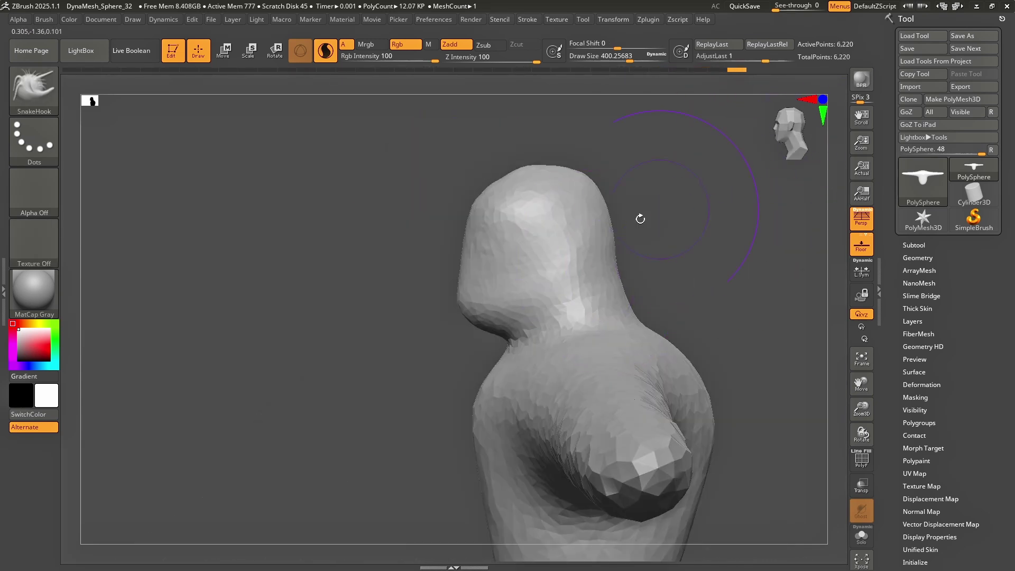
Step: Refine the jaw and the back of the head with SnakeHook at draw size about 274
key("s")
left_click_drag(468, 308, 455, 311)
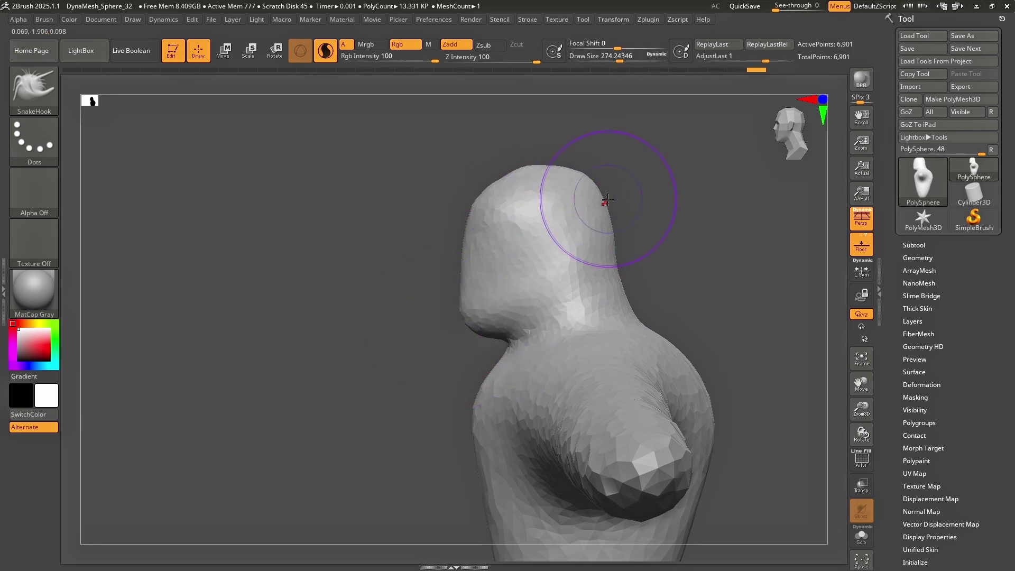
left_click_drag(607, 213, 614, 232)
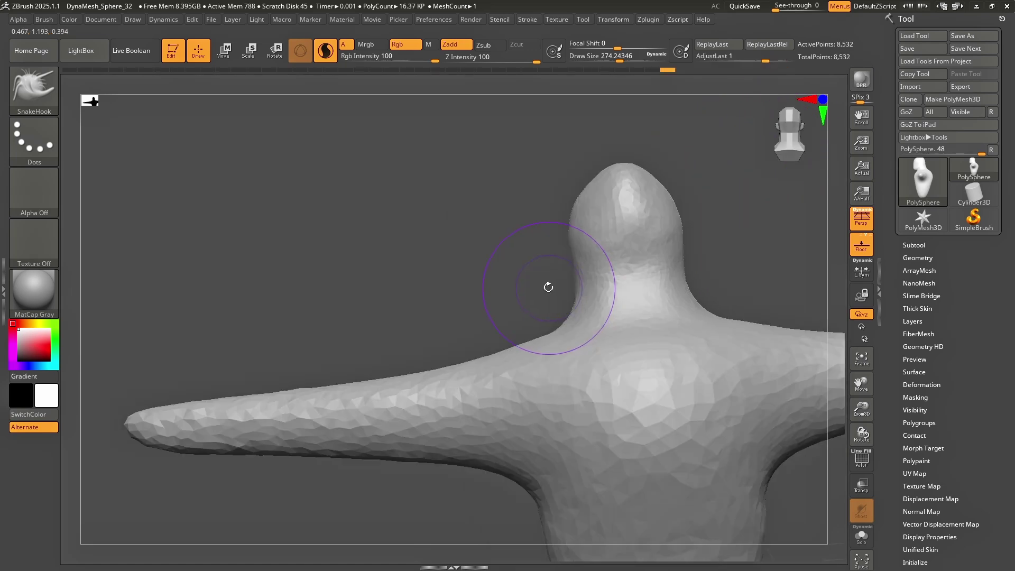
mouse_move(546, 288)
right_mouse_down()
mouse_move(659, 278)
mouse_move(643, 228)
right_mouse_up()
key("f")
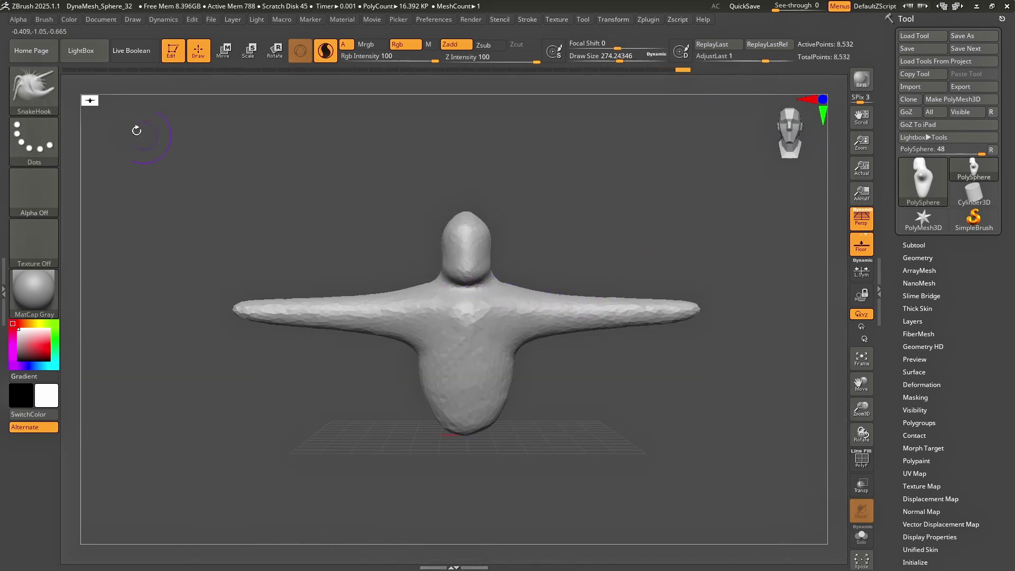
Step: Select the ClayBuildup brush
left_click(43, 93)
left_click(157, 104)
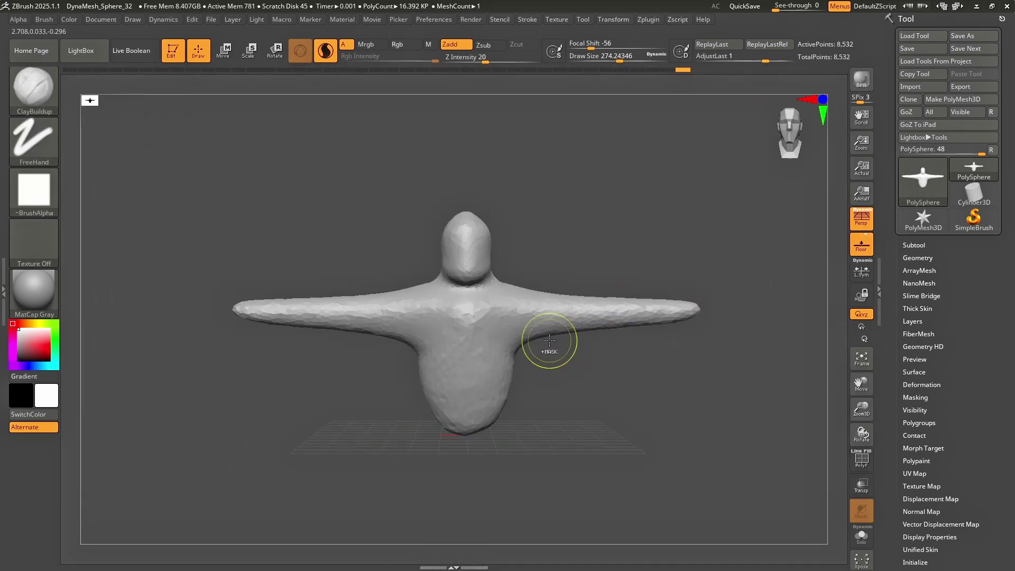
scroll(360, 277, "up", 5)
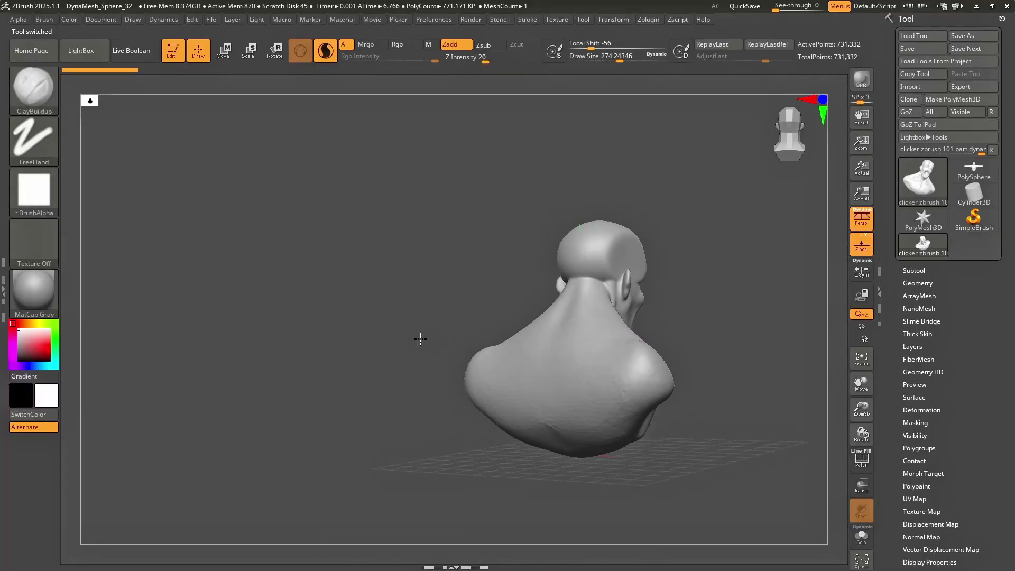
Step: Show the bust's polyframe temporarily to examine its mesh density from several angles, and look over its subtool list
right_click_drag(340, 339, 317, 339, "shift")
right_click_drag(397, 344, 436, 355, "ctrl")
left_click(867, 463)
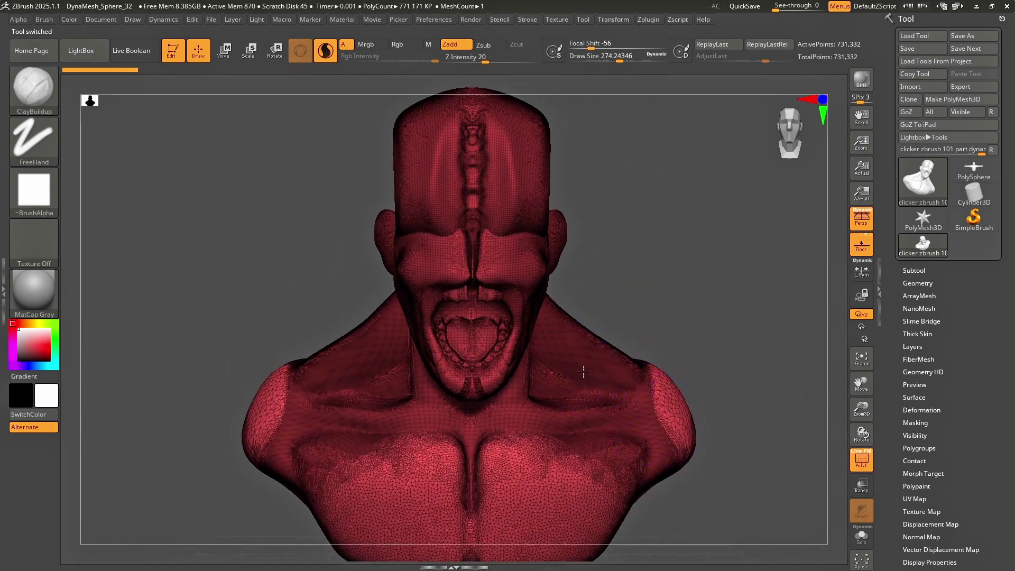
right_click_drag(578, 370, 488, 386)
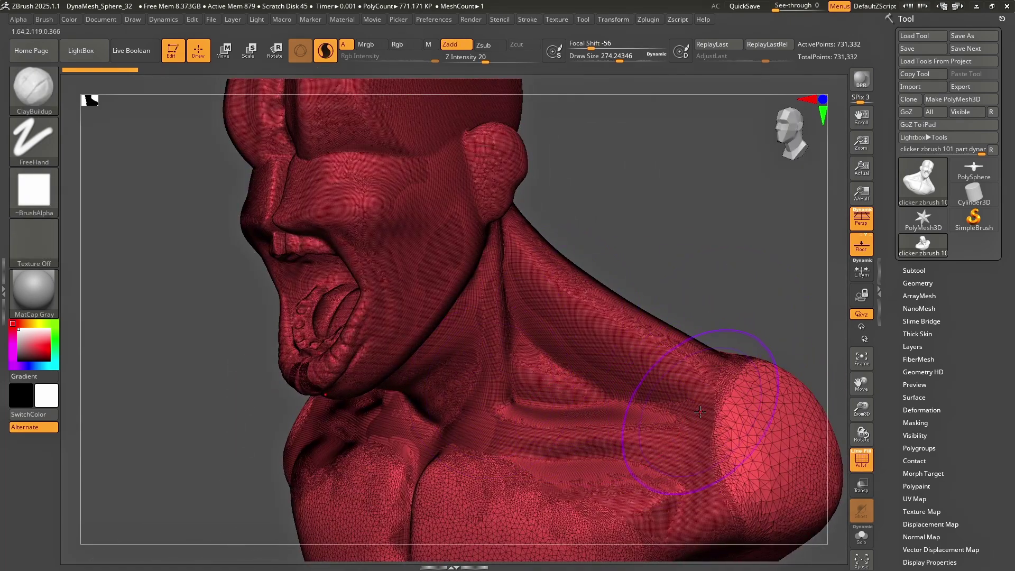
right_click_drag(336, 371, 475, 306, "ctrl")
left_click(911, 269)
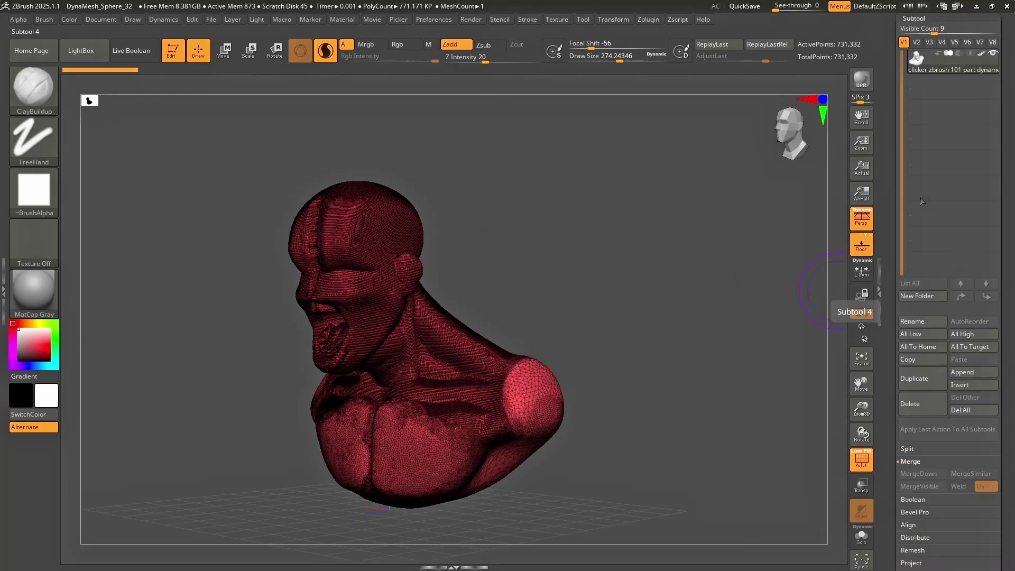
left_click(920, 18)
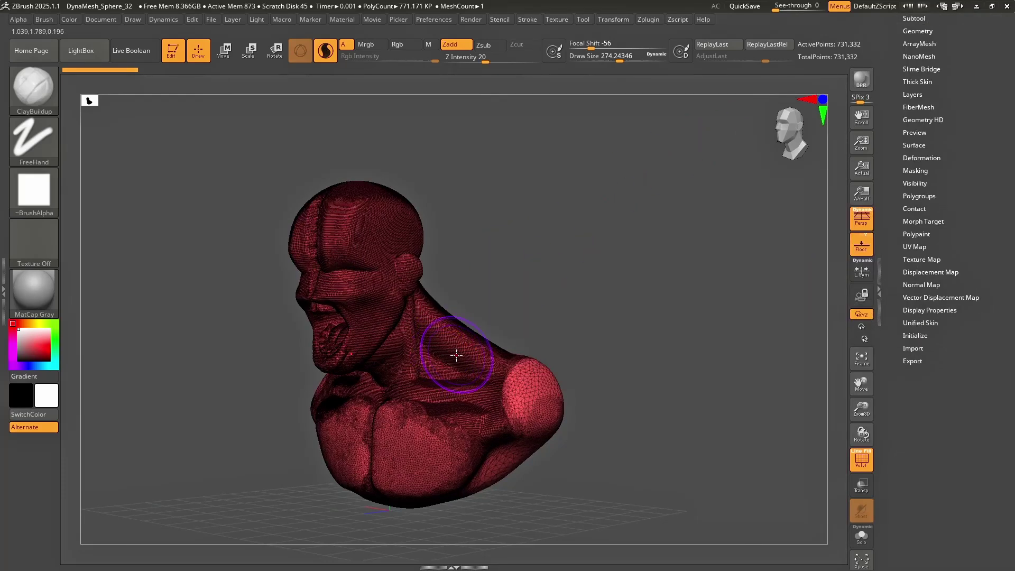
left_click(869, 468)
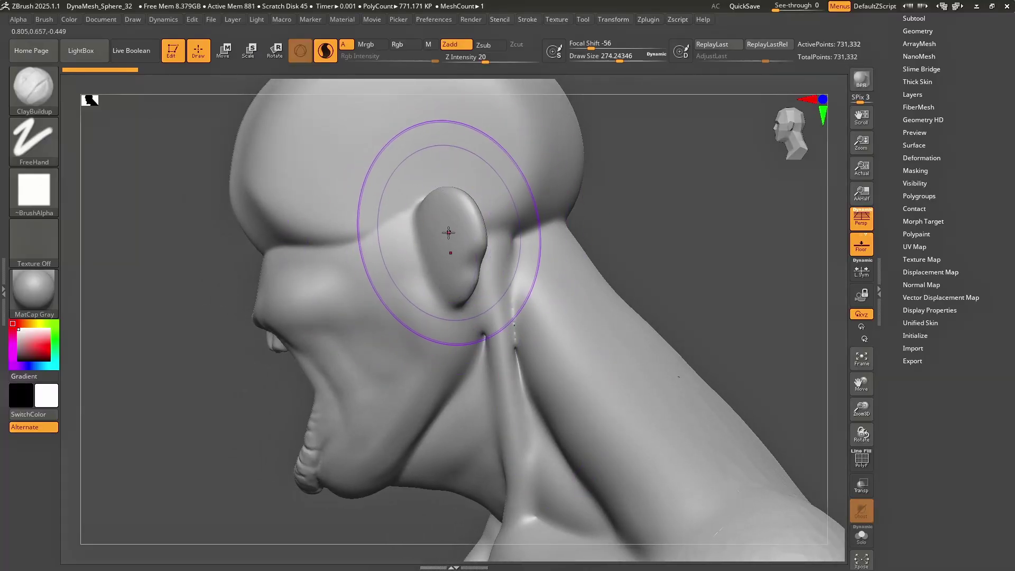
Step: Select the Move Topological brush for working on the ear
mouse_move(496, 282)
right_mouse_down()
mouse_move(530, 277)
mouse_move(490, 271)
right_mouse_up()
key("b")
key("m")
left_click(250, 349)
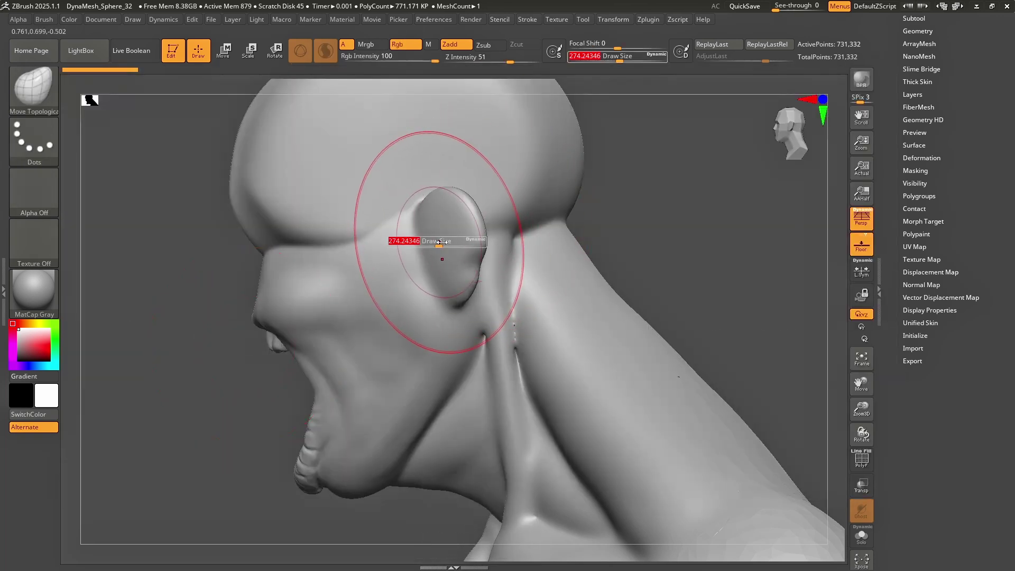
Step: Try to drag the ear upward with Move Topological at draw size about 365
left_click_drag(443, 242, 452, 241)
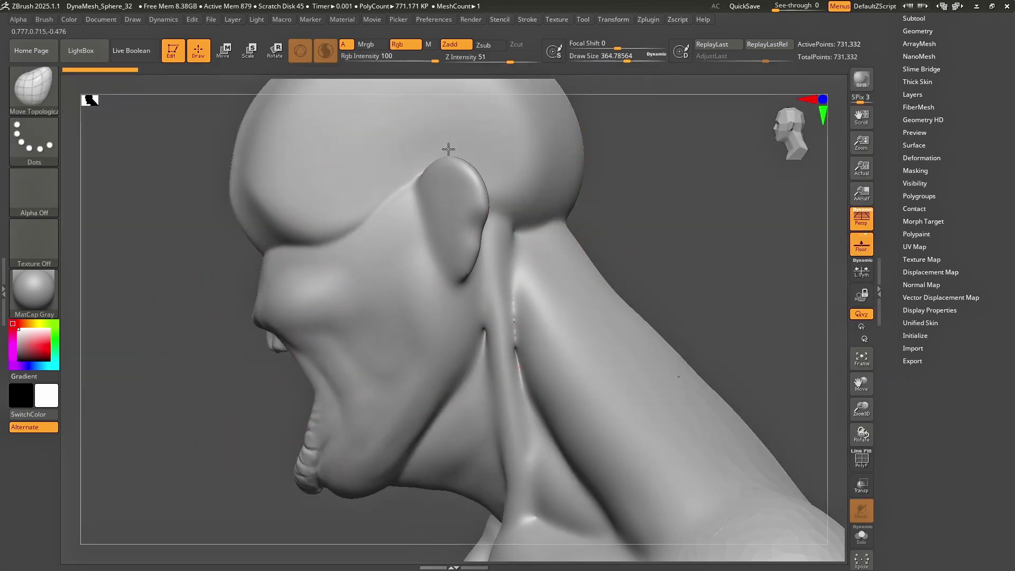
left_click_drag(445, 91, 442, 73)
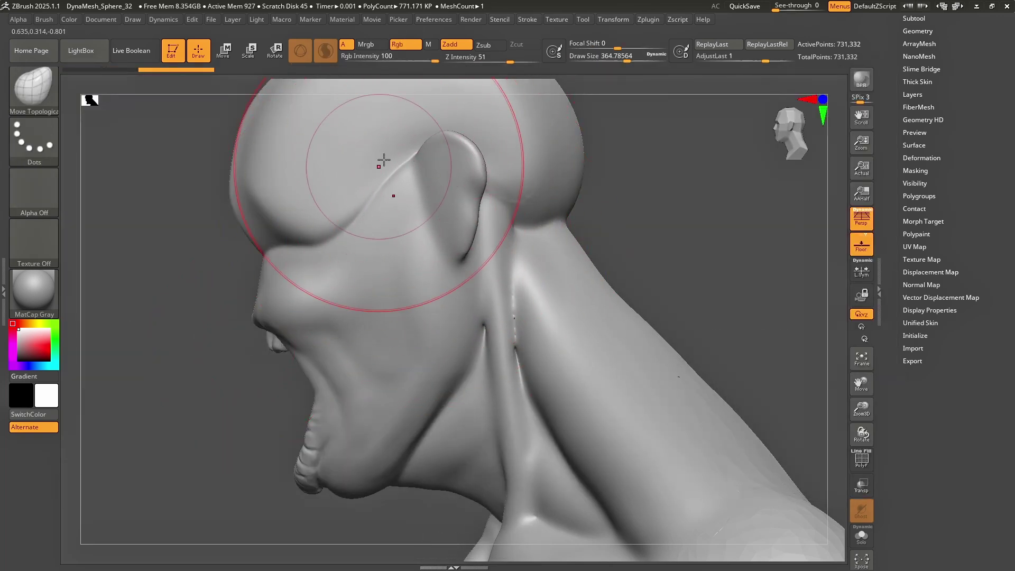
right_click_drag(402, 150, 550, 262)
key("ctrl+z")
Step: Mask the ear with a draw size of about 101 and invert the mask so only the ear can be edited
right_click_drag(559, 204, 462, 219)
key("s")
left_click_drag(458, 216, 450, 214)
right_click_drag(434, 222, 455, 222)
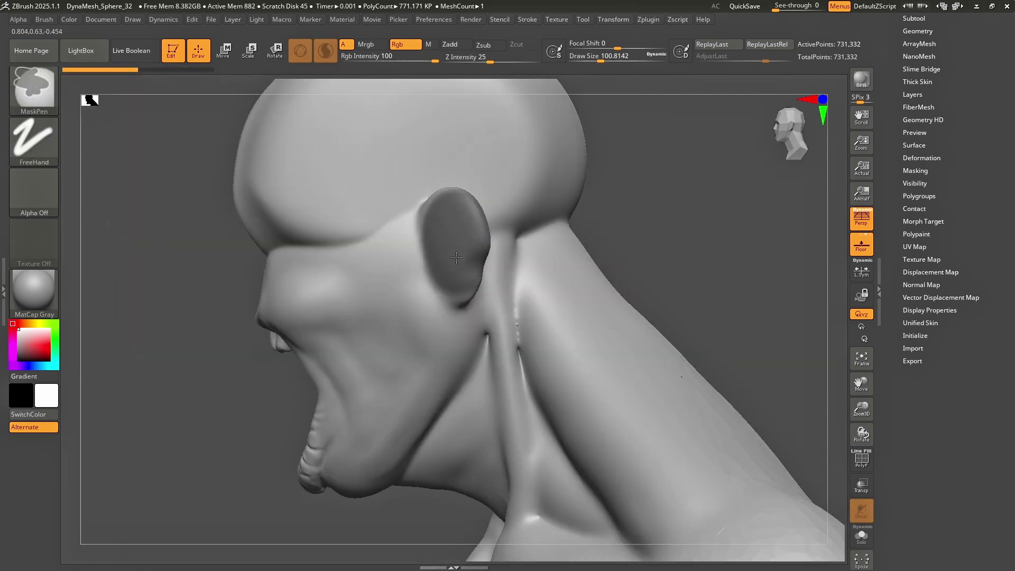
right_click_drag(457, 268, 624, 227)
left_click(624, 226, "ctrl")
Step: Move the unmasked ear upward along the Y axis with the gizmo and clear the mask
key("w")
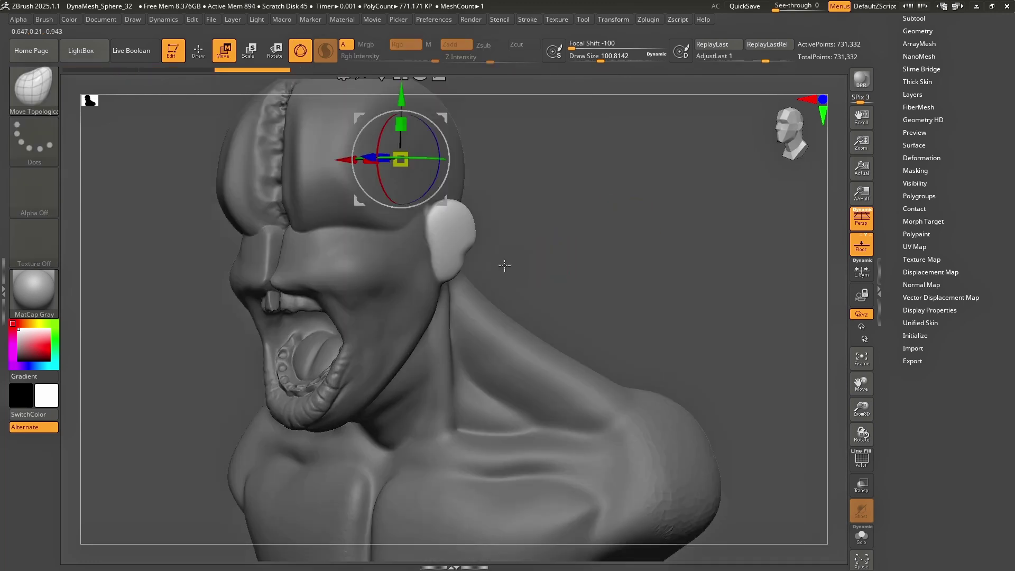
right_click_drag(507, 205, 514, 221, "alt")
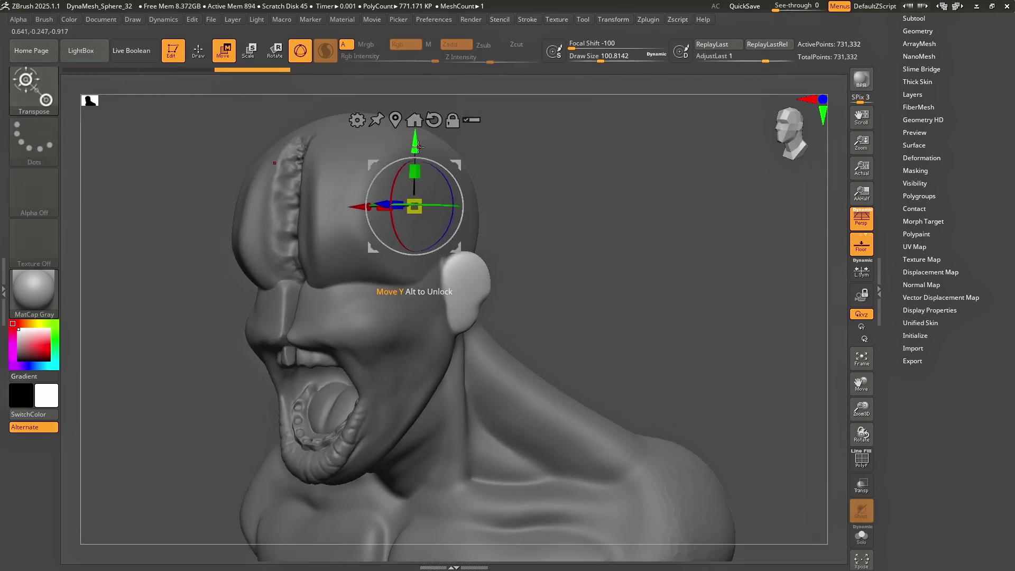
left_click_drag(418, 146, 418, 108)
key("q")
left_click(574, 324, "ctrl")
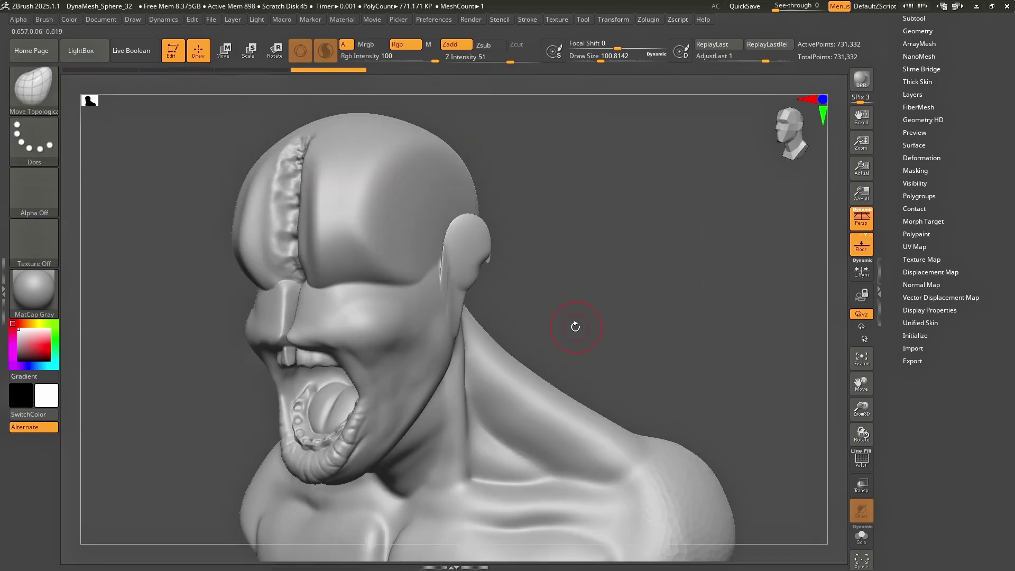
Step: Smooth the face and the stretched surface around the raised ear
right_click_drag(578, 282, 661, 370, "ctrl")
right_click_drag(661, 265, 628, 238)
left_click_drag(314, 280, 235, 279, "shift")
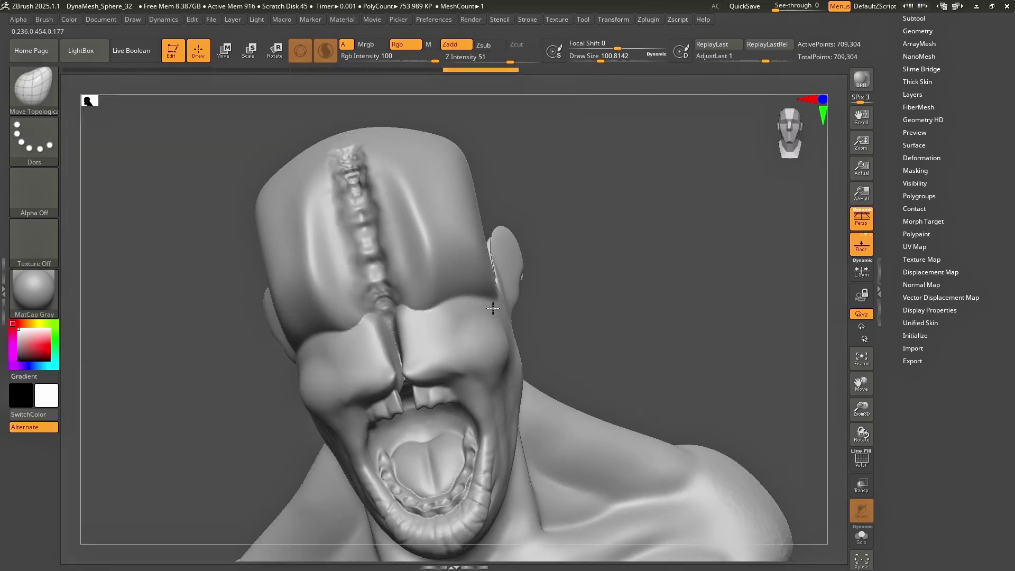
left_click_drag(608, 265, 453, 299)
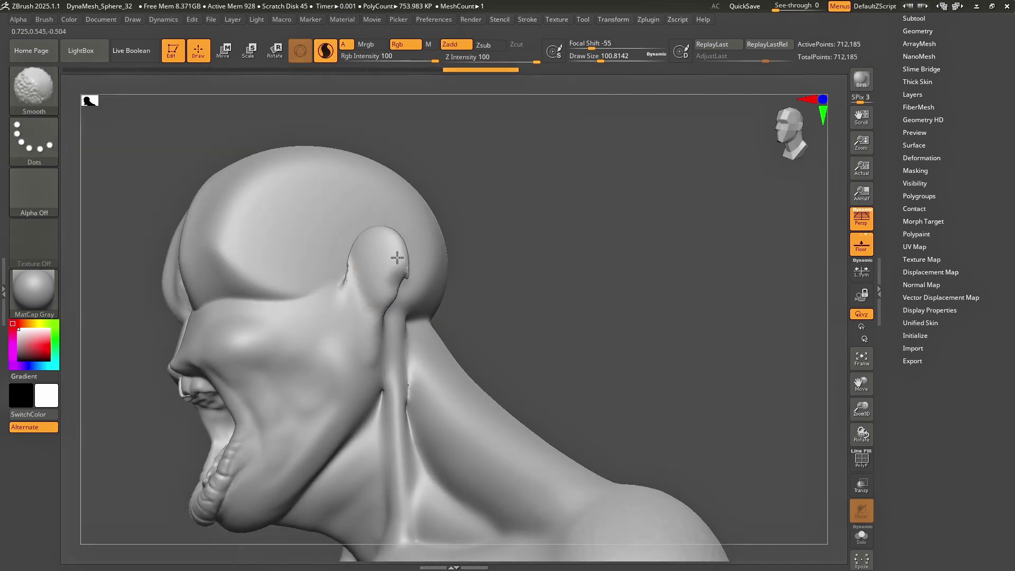
left_click_drag(561, 288, 604, 303, "ctrl")
Step: Smooth the crease along the side of the neck below the ear
left_click_drag(415, 395, 424, 395)
mouse_move(415, 463)
right_mouse_down("alt")
mouse_move(475, 334)
mouse_move(442, 268)
mouse_move(454, 301)
mouse_move(511, 291)
right_mouse_up("alt")
mouse_move(511, 290)
left_mouse_down()
mouse_move(496, 288)
mouse_move(492, 307)
left_mouse_up()
right_click_drag(460, 380, 462, 385, "ctrl")
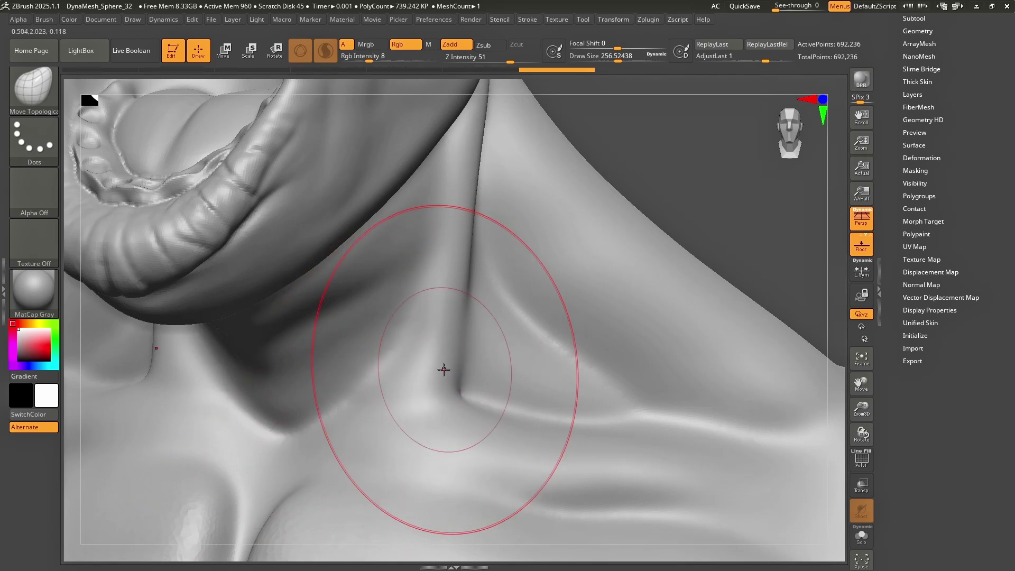
Step: Shift the base of the side neck muscle toward the throat with Move Topological at draw size about 223
key("s")
mouse_move(441, 369)
left_mouse_down()
mouse_move(394, 399)
mouse_move(351, 407)
left_mouse_up()
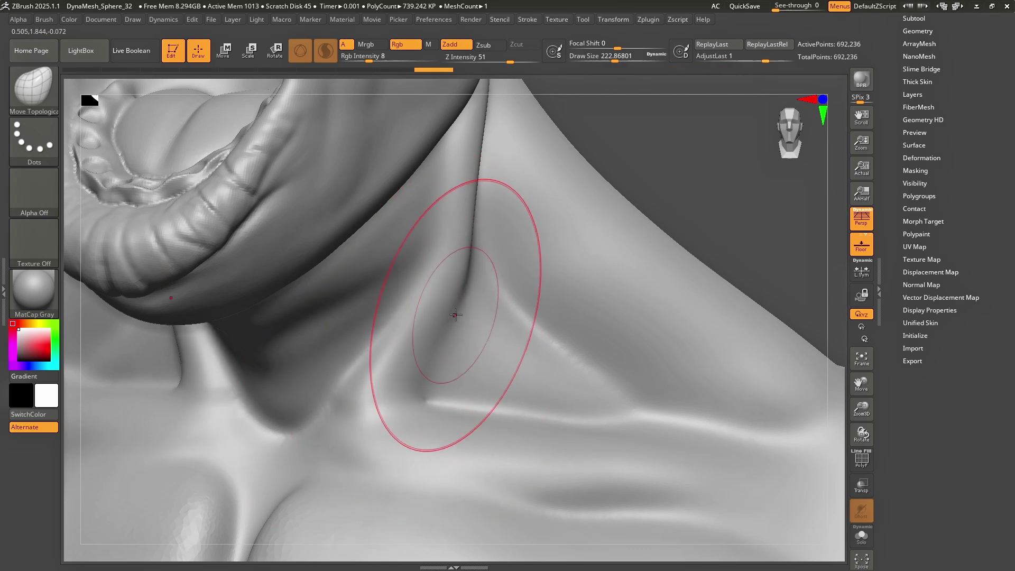
right_click_drag(453, 317, 424, 310)
left_click_drag(448, 284, 422, 278)
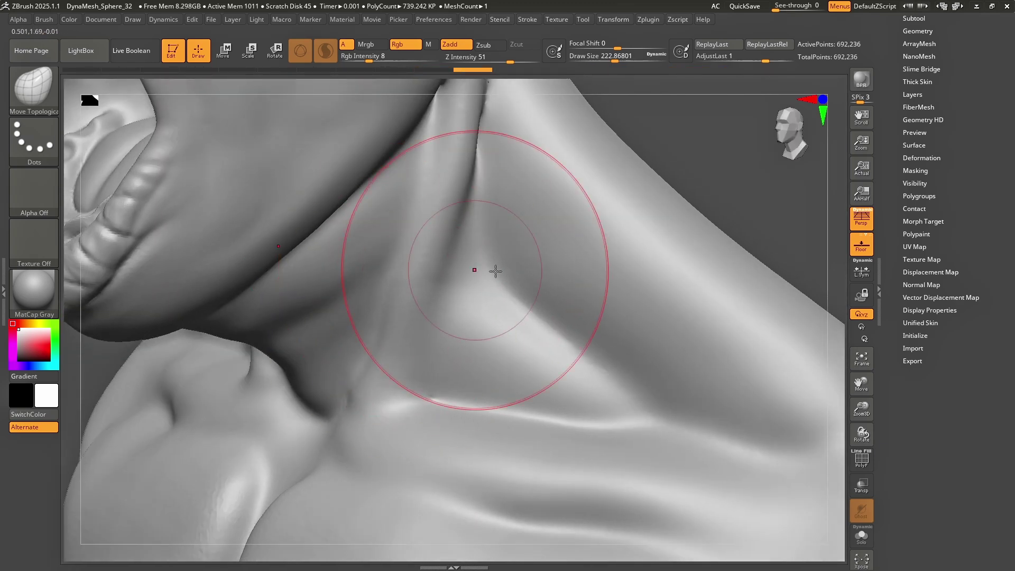
left_click_drag(494, 332, 449, 335)
Step: Smooth the front edge of the neck muscle and set the draw size to about 87
mouse_move(447, 329)
right_mouse_down()
mouse_move(483, 300)
mouse_move(431, 309)
right_mouse_up()
mouse_move(365, 317)
left_mouse_down("shift")
mouse_move(331, 321)
mouse_move(386, 297)
mouse_move(379, 278)
left_mouse_up("shift")
key("ctrl+z")
key("s")
key("ctrl+shift+z")
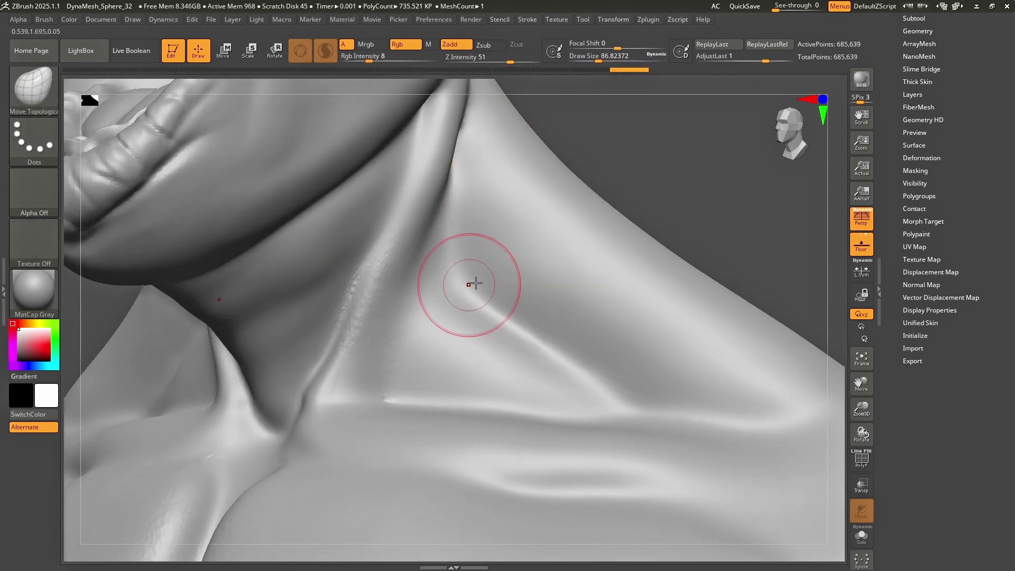
Step: Redo the recent sculpting changes on the open-mouthed bust and adjust the draw size of the Move Topological brush
key("ctrl+shift+z")
key("ctrl+shift+z")
key("ctrl+shift+z")
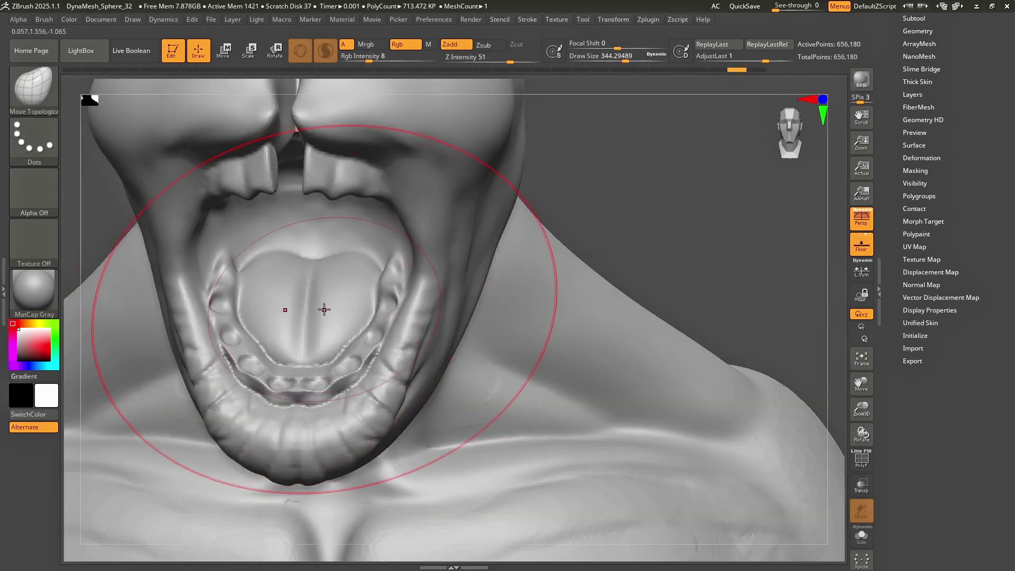
right_click_drag(323, 309, 311, 327)
key("s")
mouse_move(311, 327)
left_mouse_down()
mouse_move(302, 327)
mouse_move(335, 304)
left_mouse_up()
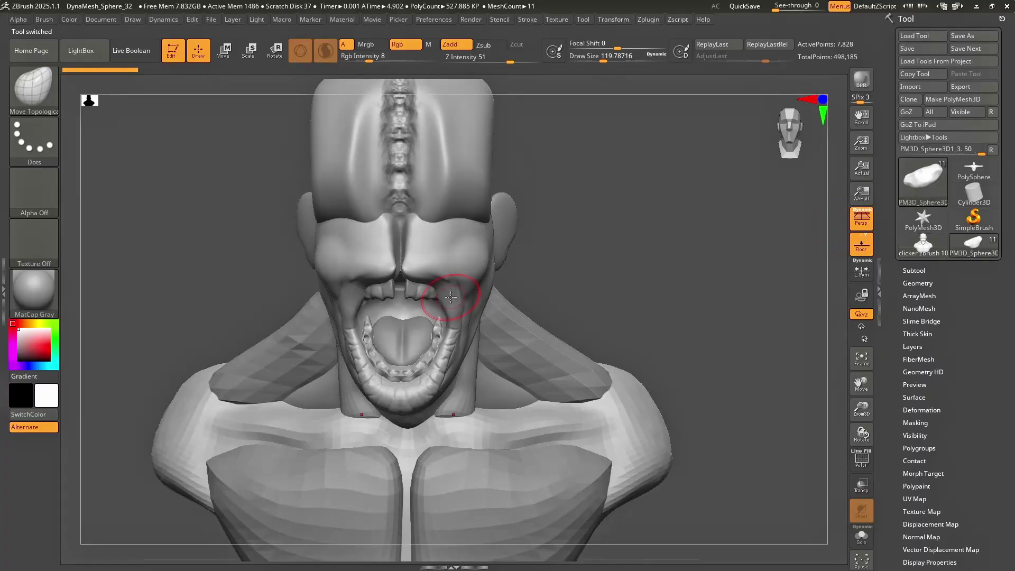
Step: Open the subtool list at its first entries, turn on the polyframe display and select the face subtool
left_click_drag(608, 362, 830, 312)
left_click(917, 270)
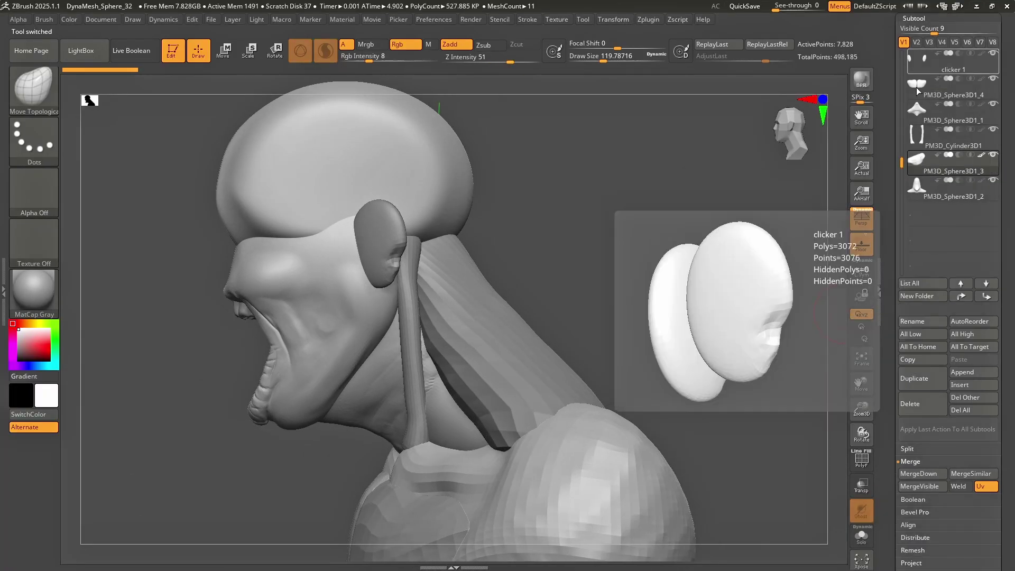
left_click_drag(904, 151, 904, 42)
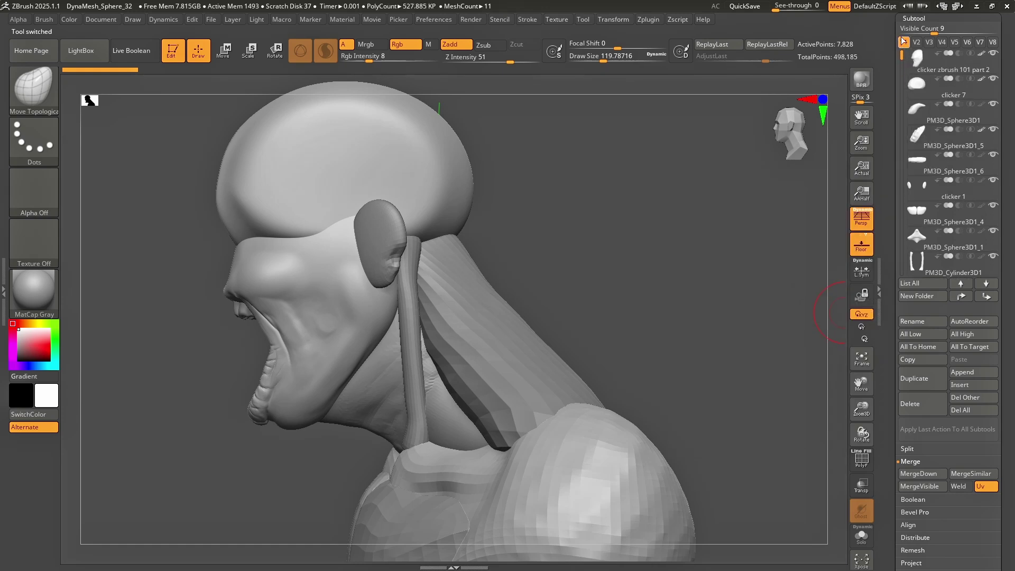
key("shift+f")
left_click_drag(844, 462, 730, 281)
left_click(921, 67)
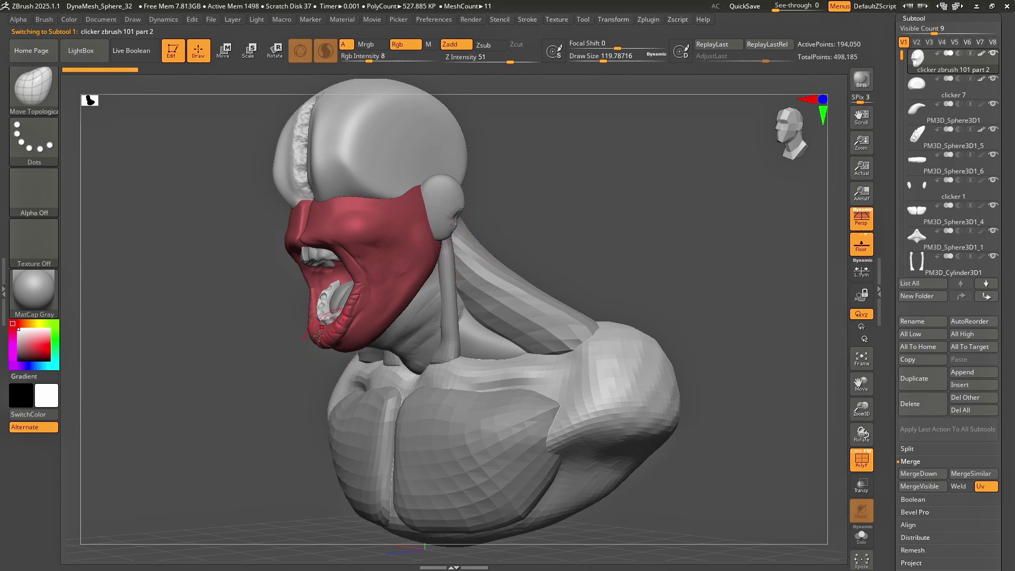
Step: Select the skull subtool and go down through the remaining subtools to examine the separate parts of the bust
left_click(286, 203, "alt")
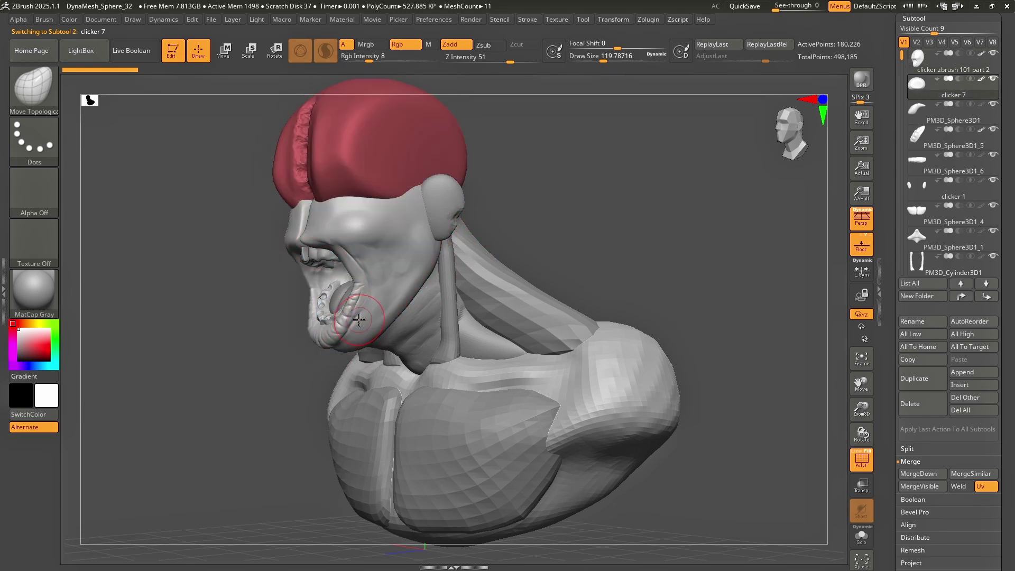
key("Down")
key("Down")
key("Down")
right_click_drag(341, 242, 487, 217)
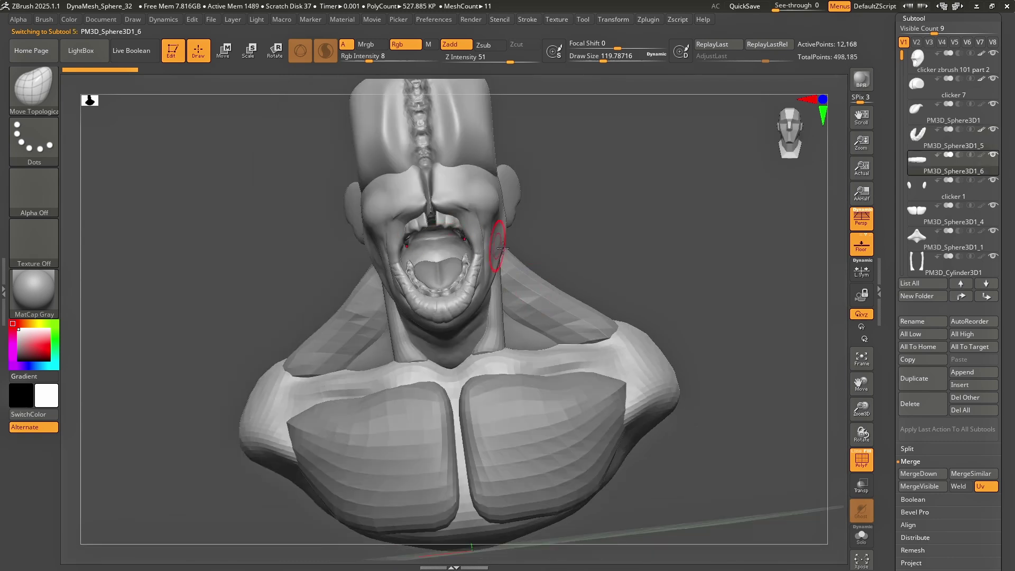
key("Down")
key("Down")
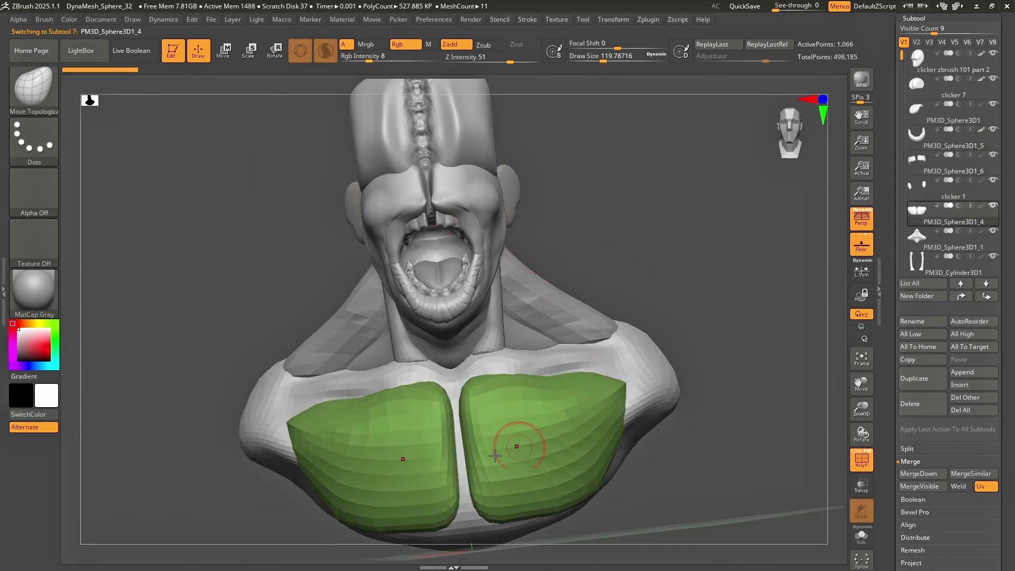
key("Down")
key("Down")
right_click_drag(550, 374, 583, 274)
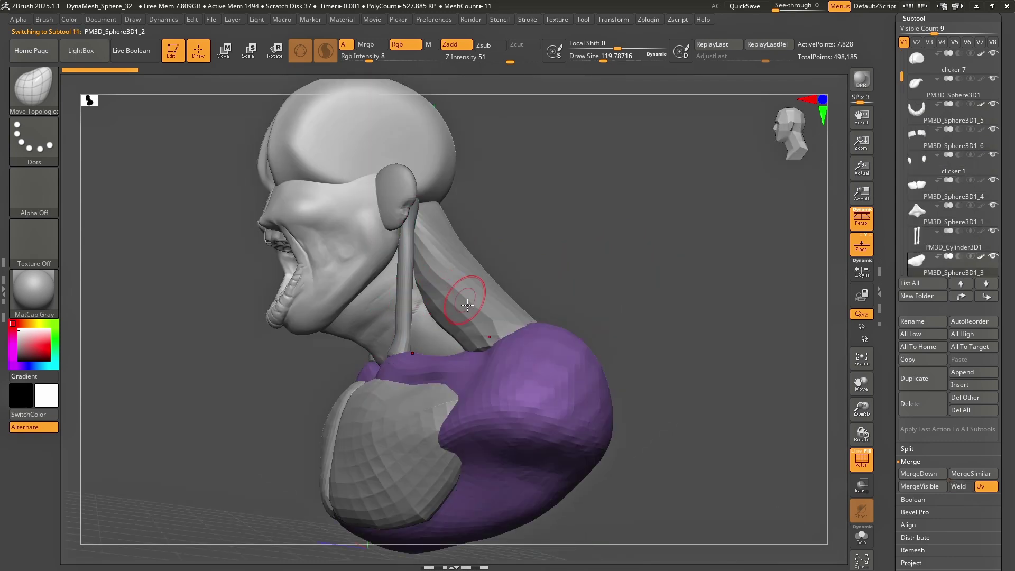
key("Down")
Step: Go back up through the subtools from the neck to the upper teeth, PM3D_Sphere3D1_6
key("Up")
key("Up")
key("Up")
key("Up")
key("Up")
key("Up")
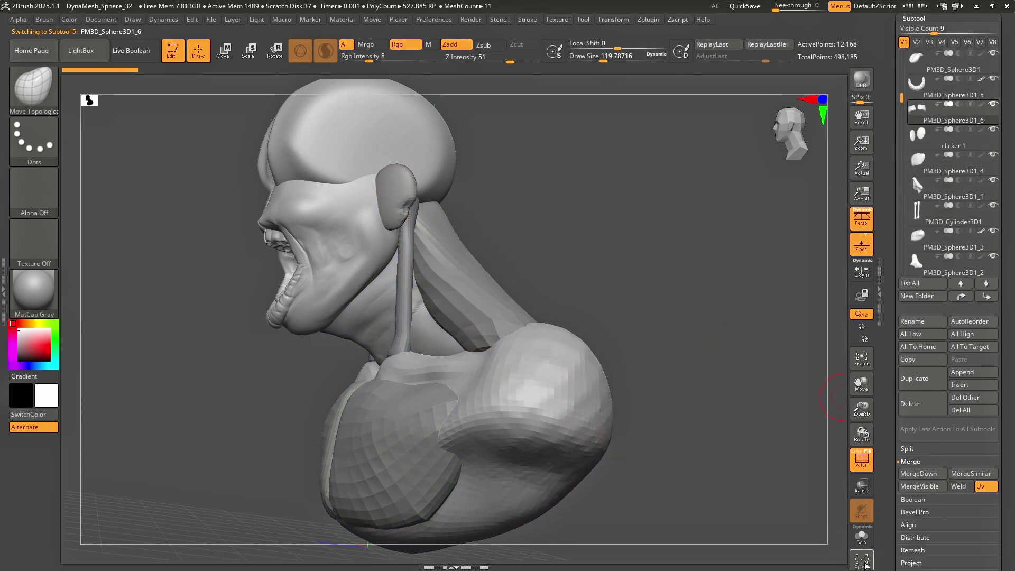
Step: Spread the subtools apart with Xpose to examine them and restore their original arrangement, framing the bust
left_click(867, 565)
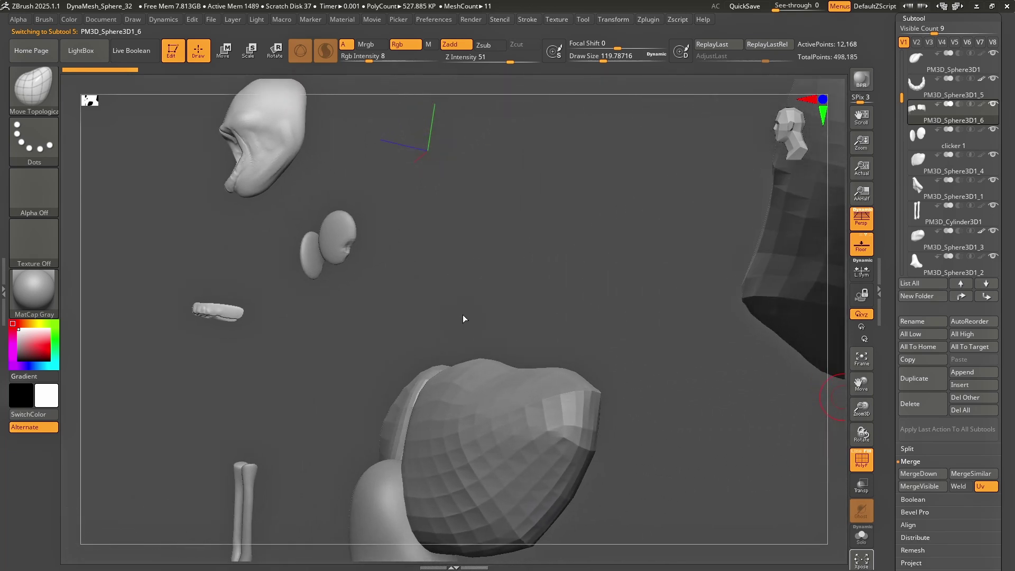
mouse_move(482, 284)
right_mouse_down("shift")
mouse_move(543, 349)
mouse_move(555, 313)
mouse_move(583, 407)
mouse_move(509, 367)
right_mouse_up("shift")
left_click(862, 561)
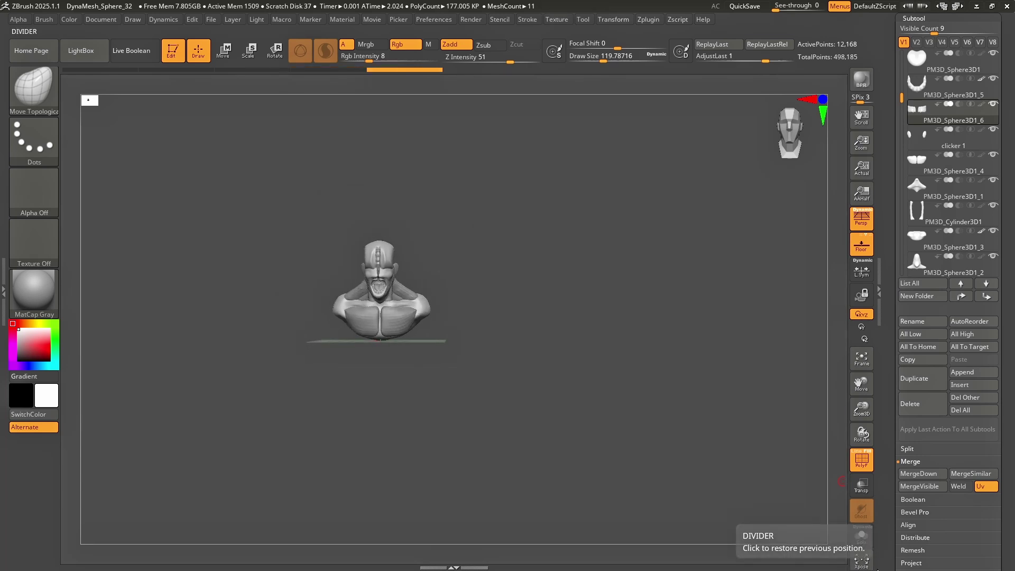
key("f")
right_click_drag(600, 271, 600, 296, "ctrl")
right_click_drag(600, 296, 563, 303, "alt")
Step: Collapse the subtool list, select the ear subtool and raise the ears along the Y axis with the gizmo
left_click_drag(902, 98, 904, 45)
left_click(912, 18)
mouse_move(535, 303)
right_mouse_down("ctrl")
mouse_move(530, 343)
mouse_move(498, 343)
mouse_move(549, 224)
mouse_move(564, 251)
right_mouse_up("ctrl")
key("ctrl")
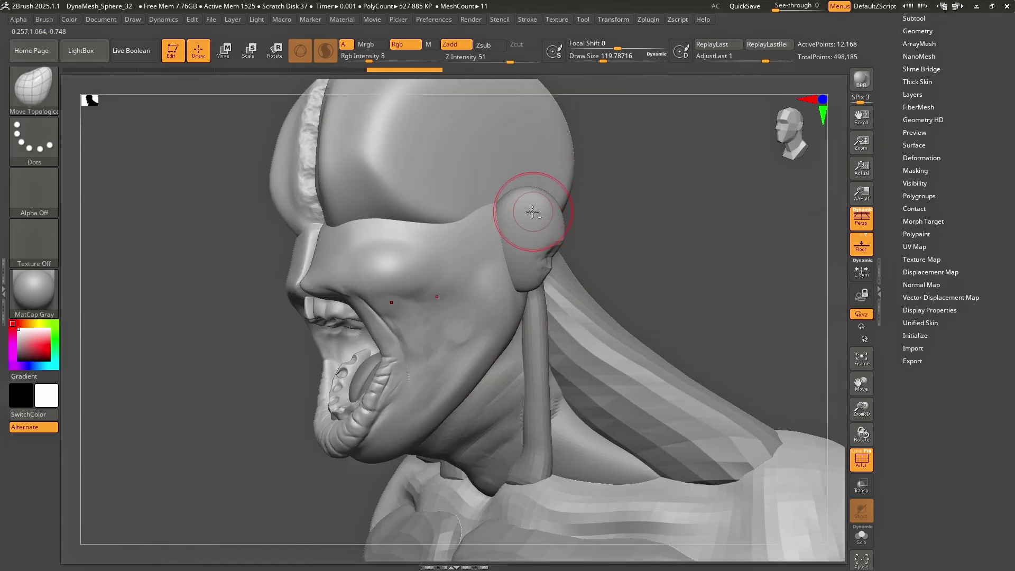
left_click(545, 215, "alt")
key("w")
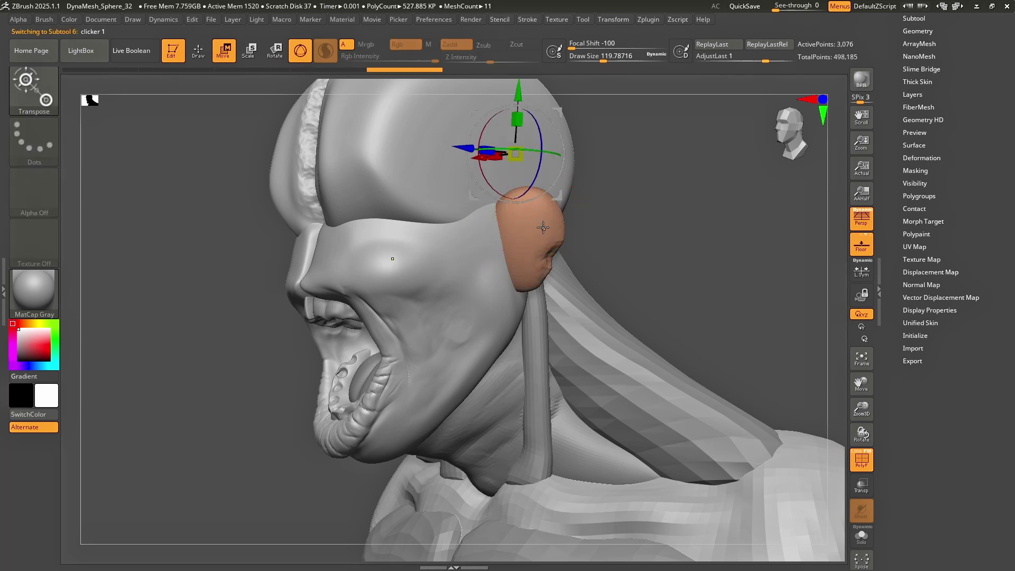
right_click_drag(543, 223, 537, 258, "alt")
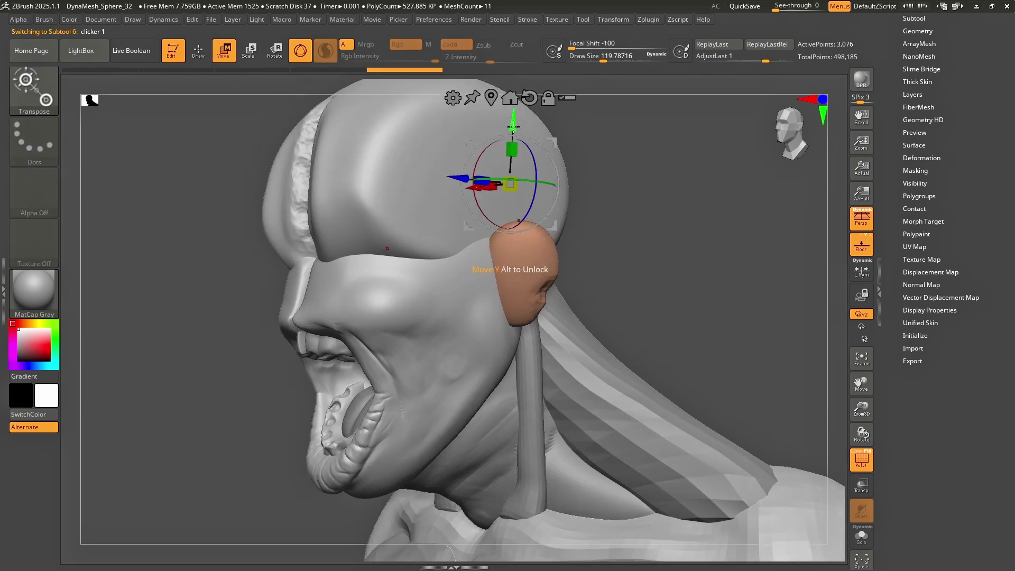
left_click_drag(514, 127, 514, 84)
right_click_drag(394, 171, 449, 188)
right_click_drag(638, 221, 562, 116)
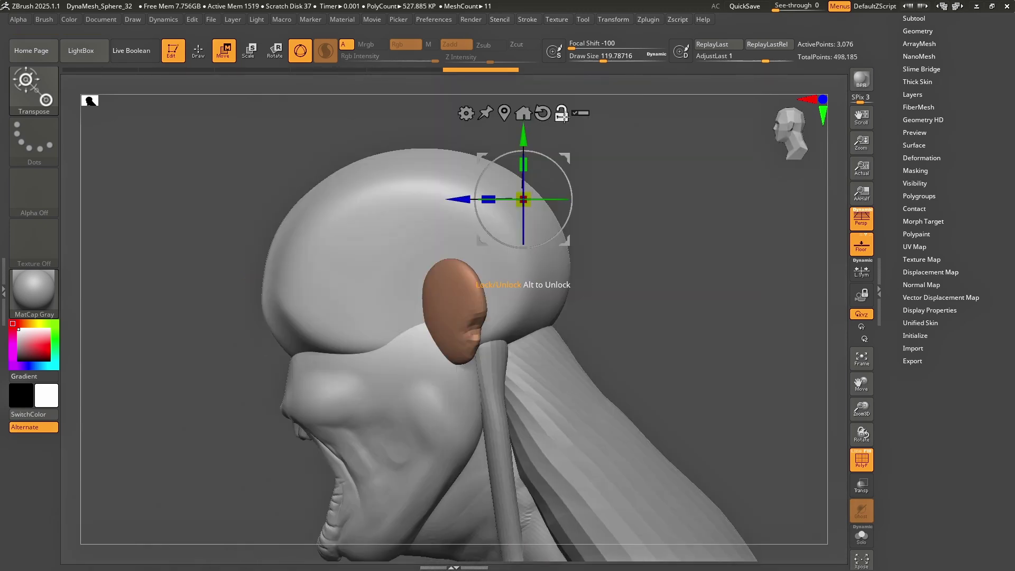
Step: Unlock the gizmo and reposition its pivot at the centre of the ear
left_click_drag(565, 158, 491, 264)
right_click_drag(550, 289, 505, 300)
left_click_drag(406, 271, 491, 315, "alt")
right_click_drag(582, 377, 515, 295)
left_click_drag(492, 287, 486, 284)
Step: Rotate and nudge the ear with the gizmo so it fits the side of the head, and return to Draw mode
right_click_drag(608, 267, 606, 215)
right_click_drag(593, 255, 557, 219)
left_click_drag(559, 218, 551, 208)
left_click_drag(532, 253, 562, 249)
mouse_move(534, 257)
right_mouse_down("shift")
mouse_move(521, 253)
mouse_move(534, 248)
right_mouse_up("shift")
left_click_drag(527, 248, 518, 244)
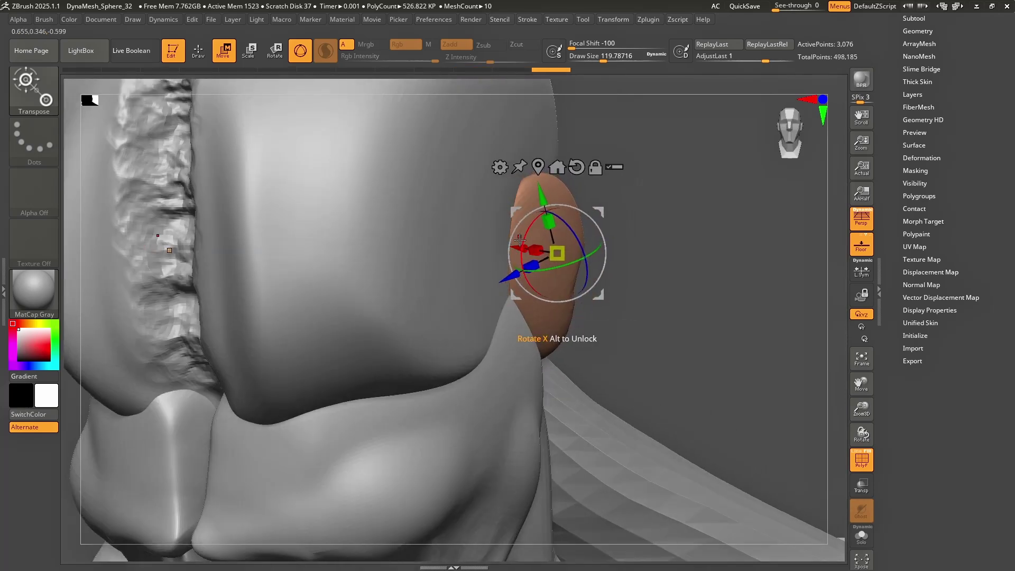
key("q")
right_click_drag(621, 398, 617, 344, "ctrl")
right_click_drag(618, 344, 566, 341)
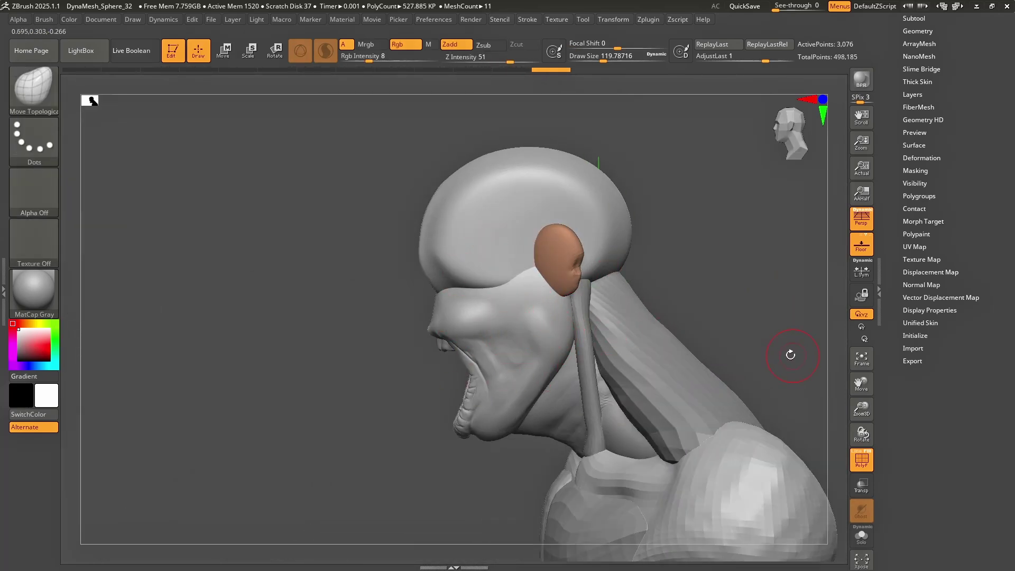
Step: Select the cylindrical neck muscle subtool and shift its base toward the throat with Move Topological at draw size about 365
right_click_drag(544, 321, 500, 342, "ctrl")
left_click(505, 359, "alt")
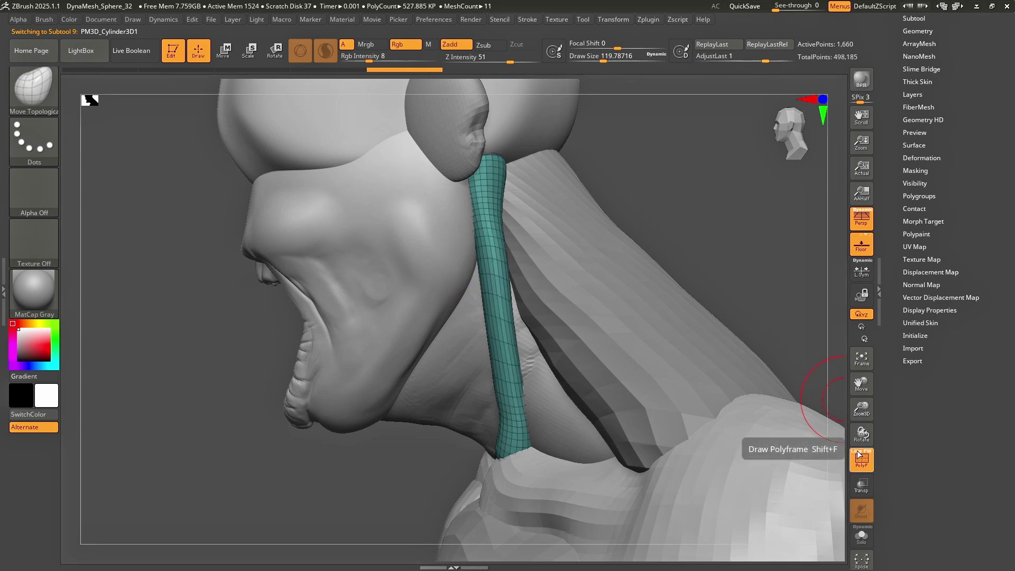
right_click_drag(114, 129, 153, 136, "shift")
key("s")
left_click_drag(535, 369, 558, 366)
right_click_drag(557, 364, 529, 369)
mouse_move(656, 361)
left_mouse_down()
mouse_move(465, 365)
mouse_move(552, 347)
left_mouse_up()
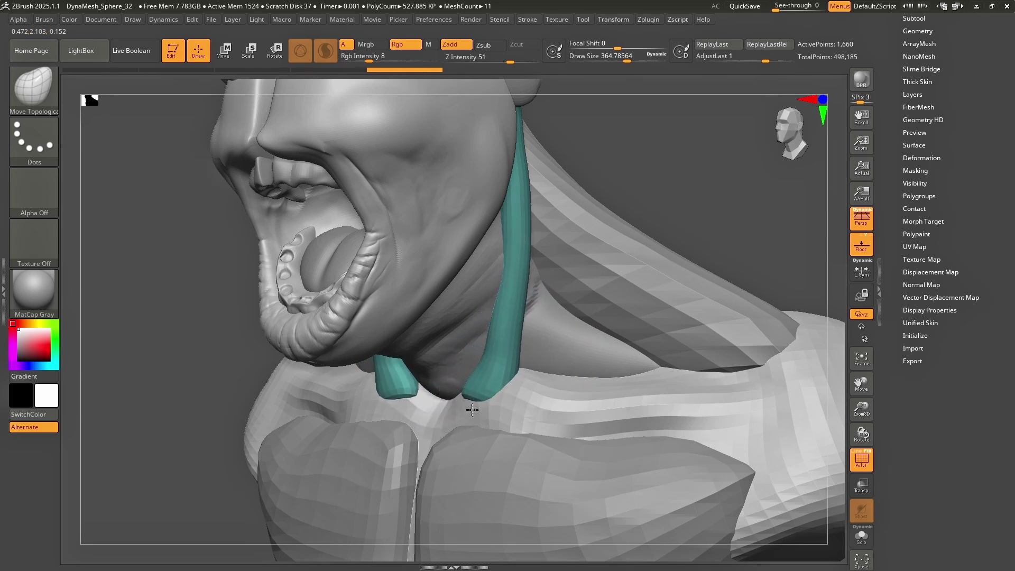
mouse_move(472, 410)
right_mouse_down()
mouse_move(523, 248)
mouse_move(438, 248)
mouse_move(577, 246)
right_mouse_up()
key("ctrl+z")
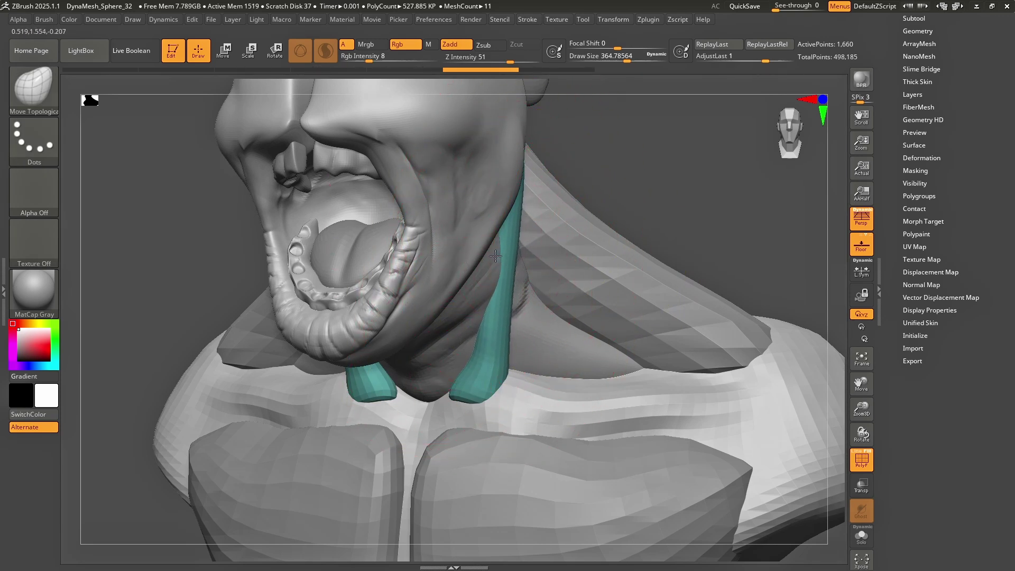
Step: Select the neck subtool and set the draw size to about 379
left_click(555, 344, "alt")
key("s")
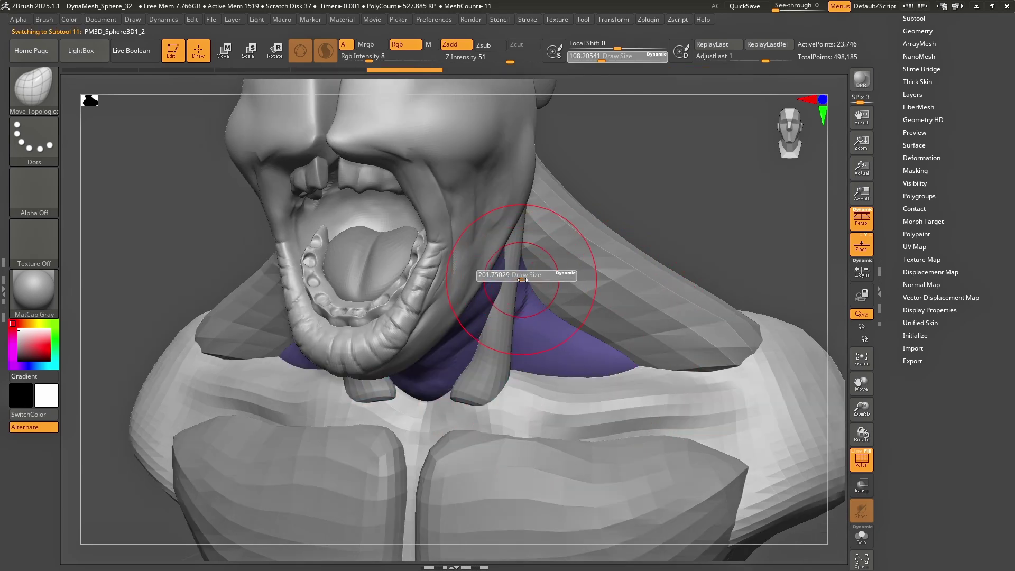
left_click_drag(526, 276, 534, 281)
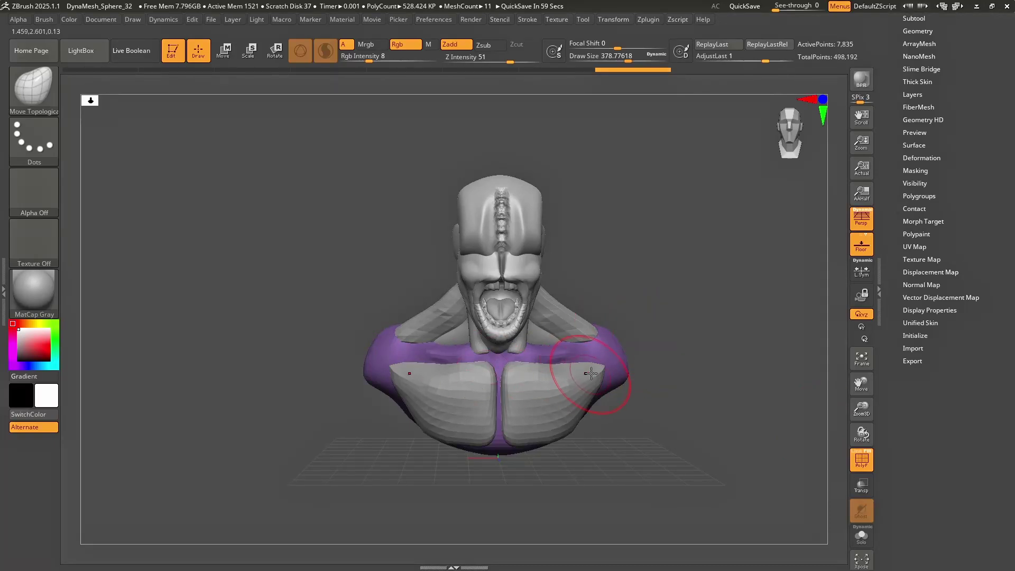
Step: Select the chest muscle subtool and switch the polyframe off and on to examine its low-poly mesh
right_click_drag(592, 372, 614, 437)
left_click(546, 347, "alt")
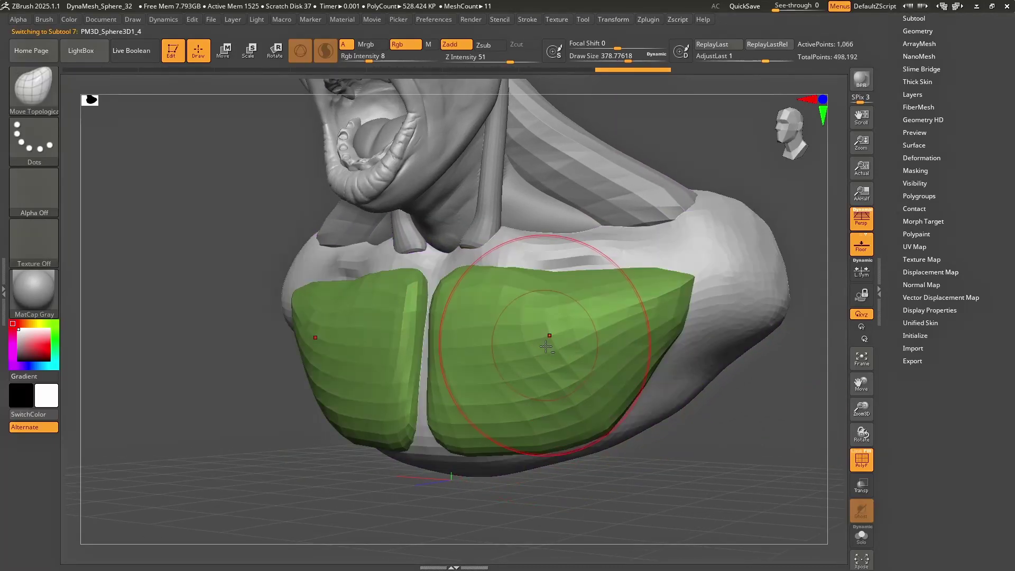
left_click(872, 463)
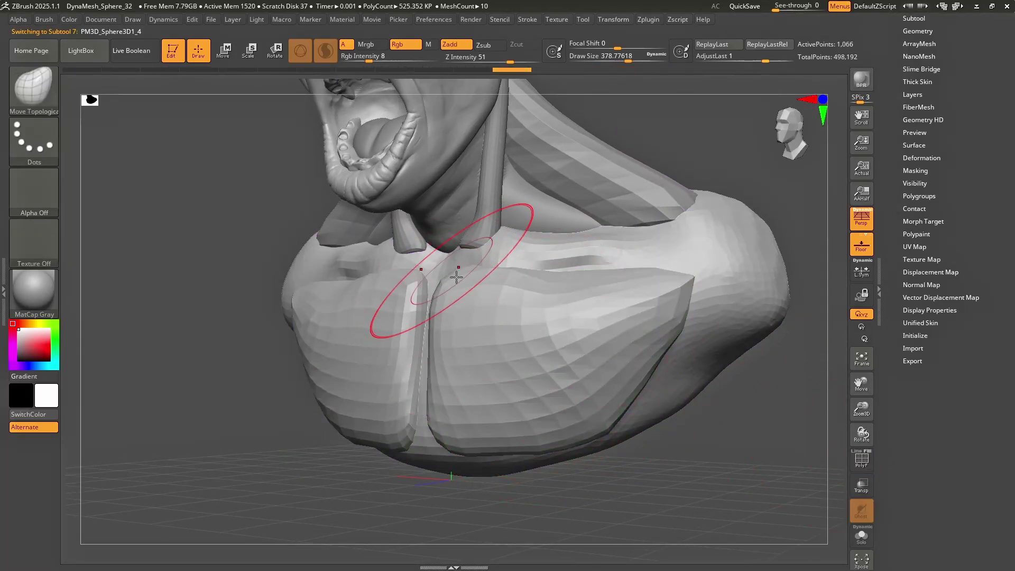
left_click(862, 459)
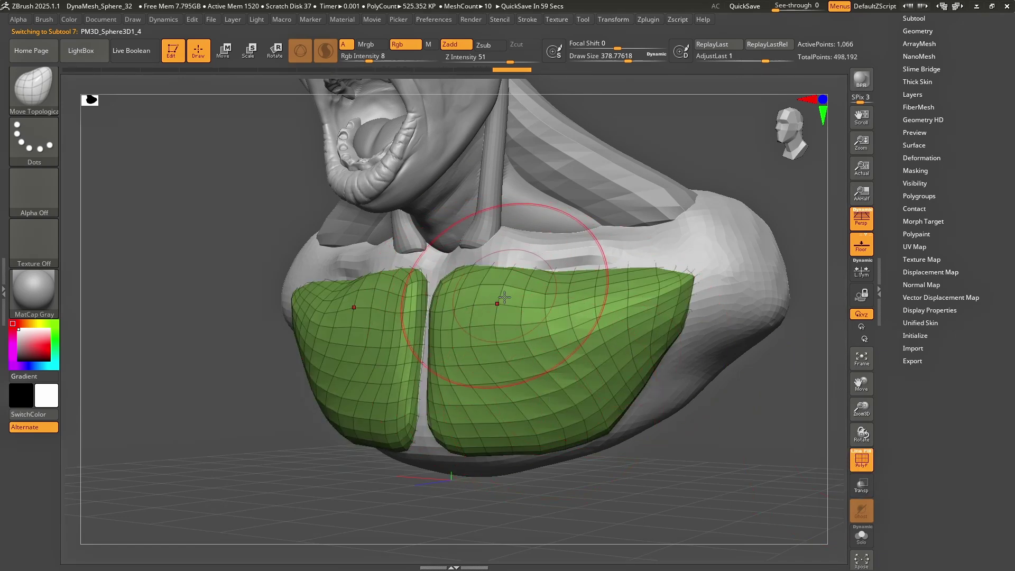
right_click_drag(502, 301, 511, 343)
Step: Insert a sphere as a new subtool below the chest muscles, with the chest muscle subtool hidden
left_click_drag(963, 70, 960, 121)
left_click(909, 119)
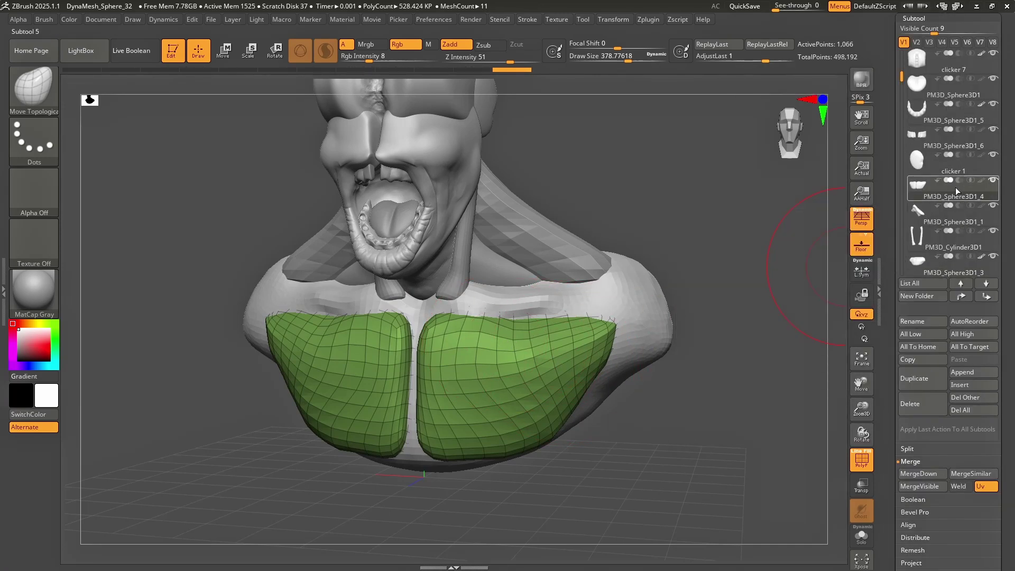
left_click(970, 385)
left_click(510, 370)
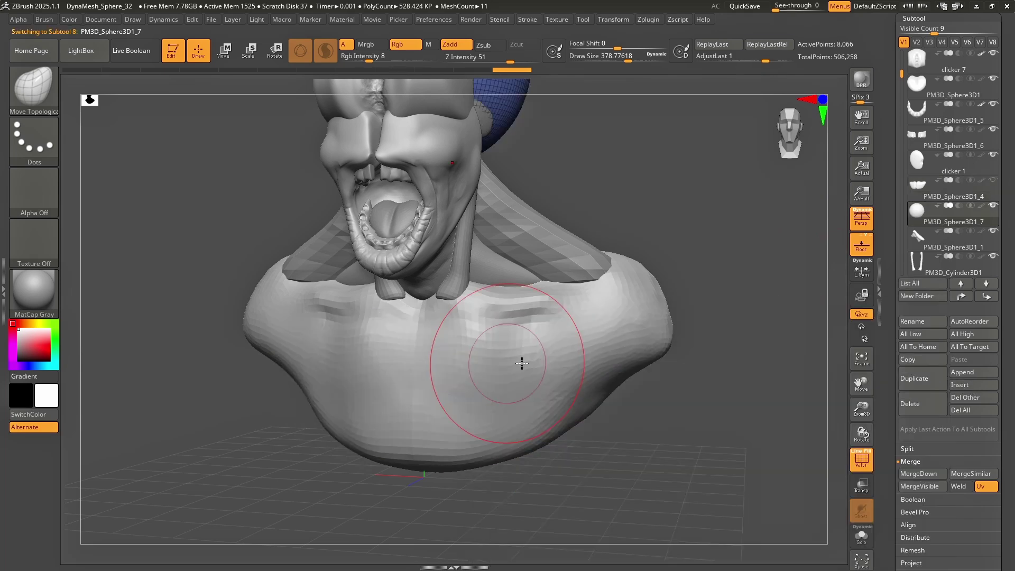
Step: Move the inserted sphere to the front of one side of the chest, scale it down and return to Draw mode
right_click_drag(523, 357, 560, 342)
key("w")
left_click_drag(540, 163, 509, 316)
right_click_drag(510, 317, 447, 336, "shift")
left_click_drag(481, 353, 484, 410)
left_click_drag(523, 314, 433, 296)
right_click_drag(433, 296, 465, 312, "ctrl")
right_click_drag(465, 312, 602, 290)
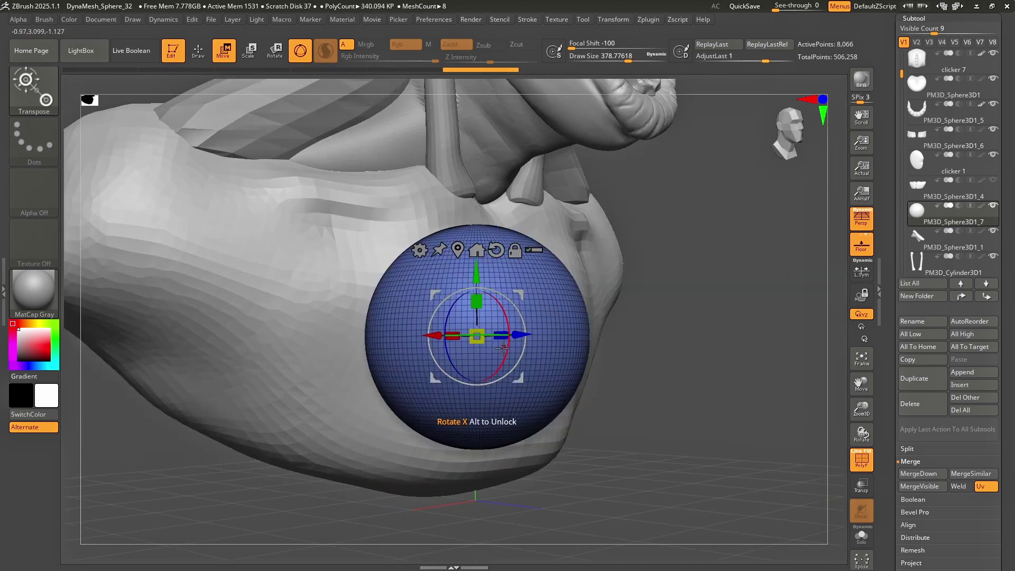
key("q")
Step: Remesh the sphere with ZRemesher at a Target Polygons Count of 0.18249
left_click(925, 18)
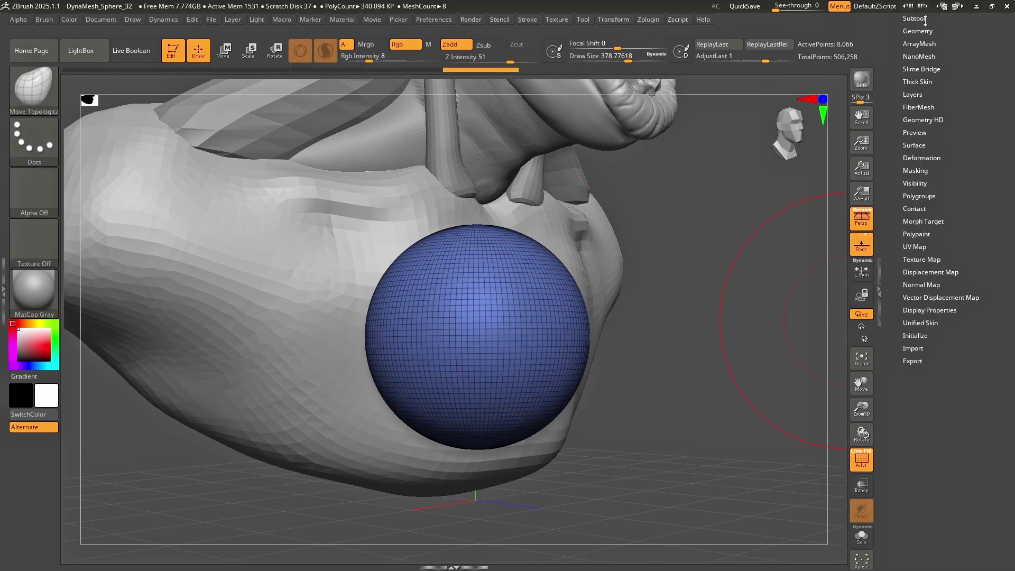
left_click(920, 30)
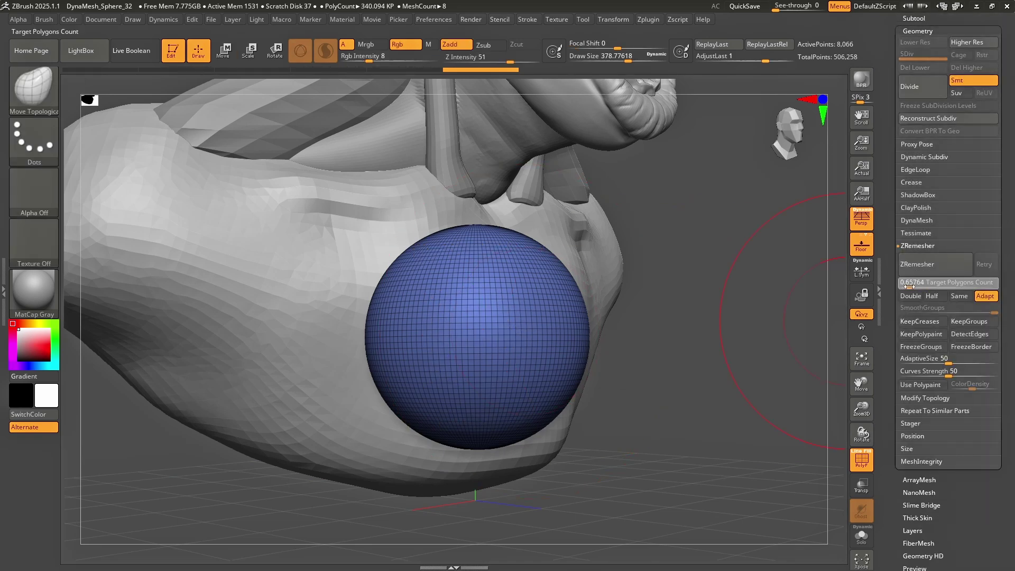
left_click(919, 260)
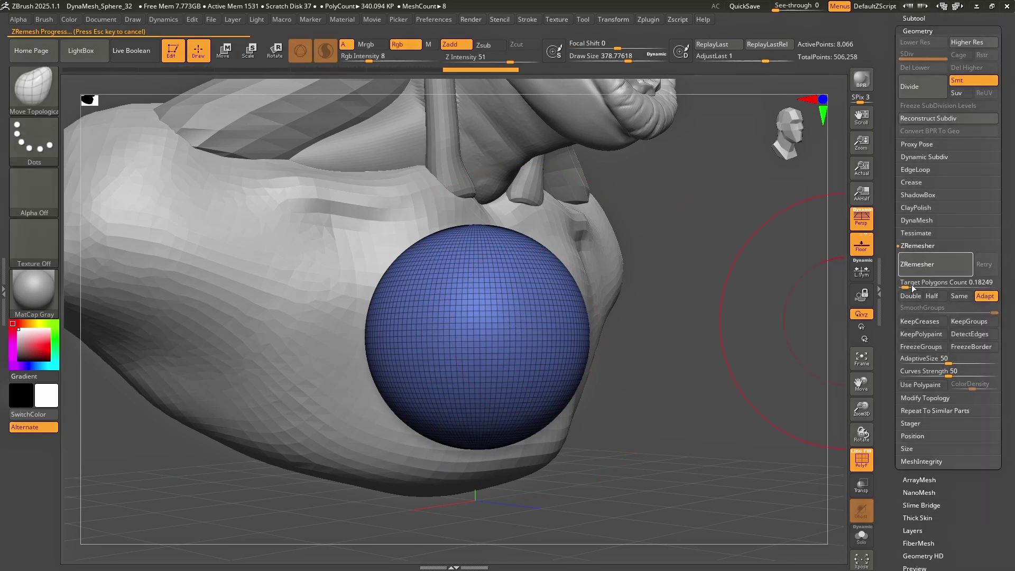
mouse_move(703, 323)
left_mouse_down()
mouse_move(501, 339)
mouse_move(531, 338)
left_mouse_up()
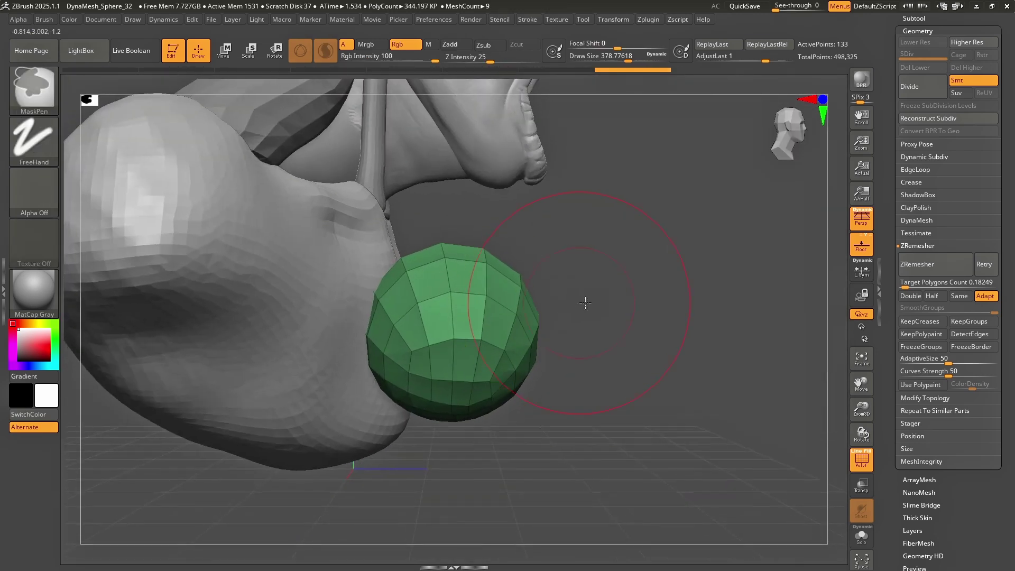
Step: Adjust the low-poly sphere's placement against the chest with the gizmo and return to Draw mode
mouse_move(585, 303)
left_mouse_down()
mouse_move(508, 331)
mouse_move(472, 323)
mouse_move(514, 321)
left_mouse_up()
key("w")
left_click_drag(458, 332, 428, 317)
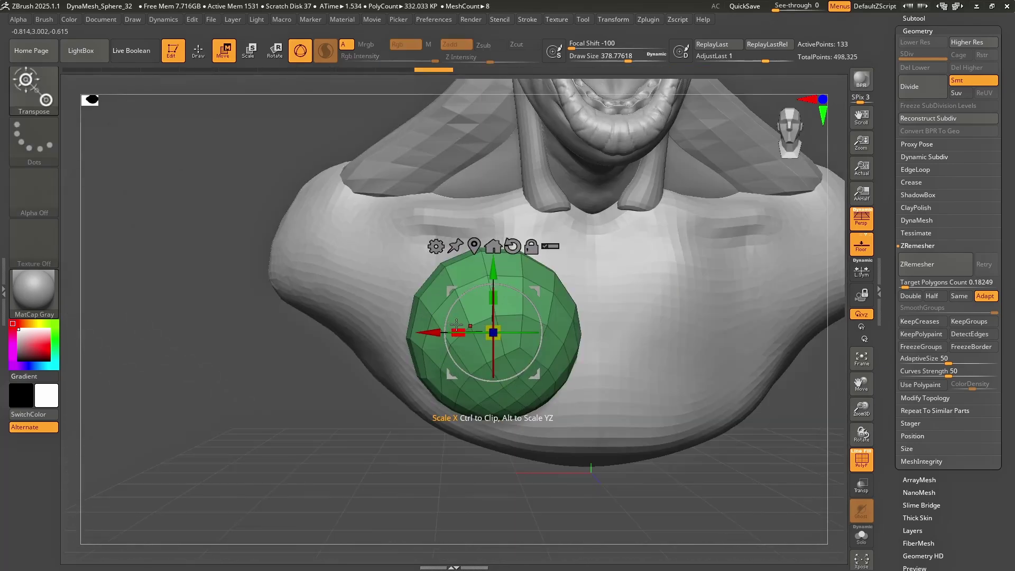
right_click_drag(508, 296, 521, 341)
left_click_drag(523, 330, 499, 347)
right_click_drag(499, 347, 515, 301)
key("q")
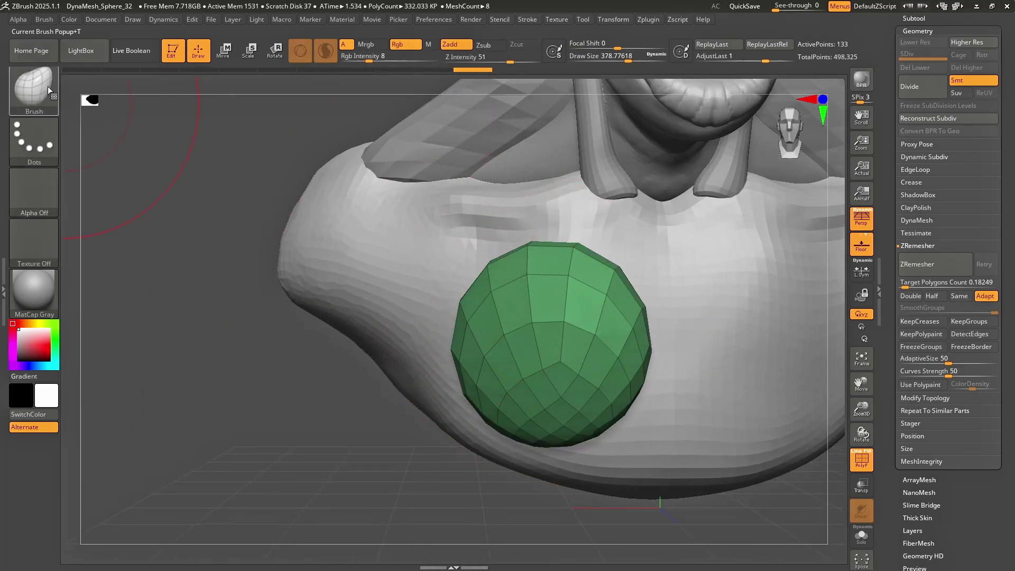
Step: Stretch the low-poly sphere across the chest toward the shoulder with the Move Topological brush, flattening it into a rough pectoral shape
left_click_drag(484, 300, 415, 258)
left_click_drag(562, 259, 551, 280)
key("ctrl+shift+z")
key("ctrl+shift+z")
key("ctrl+shift+z")
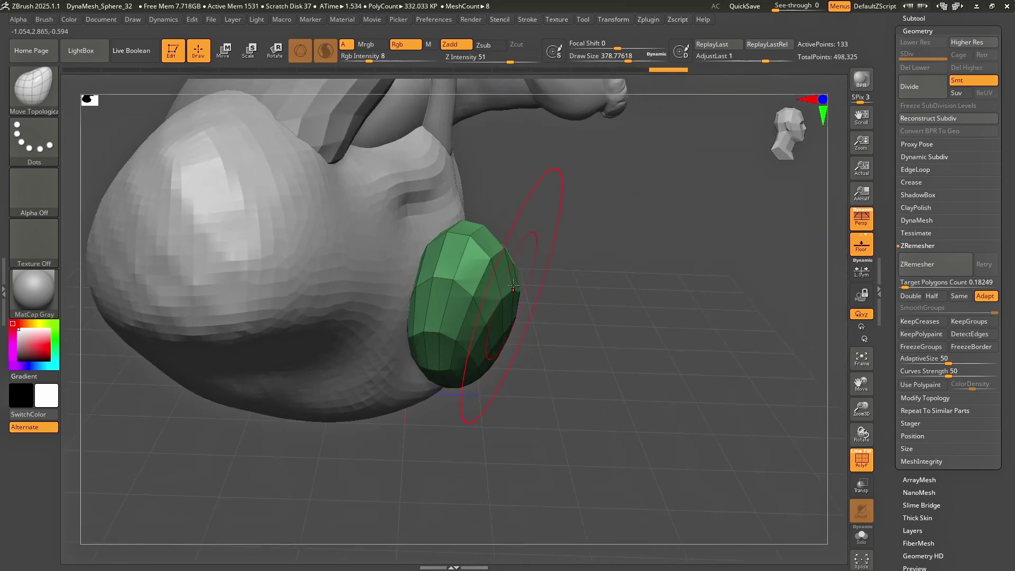
left_click_drag(473, 254, 366, 202)
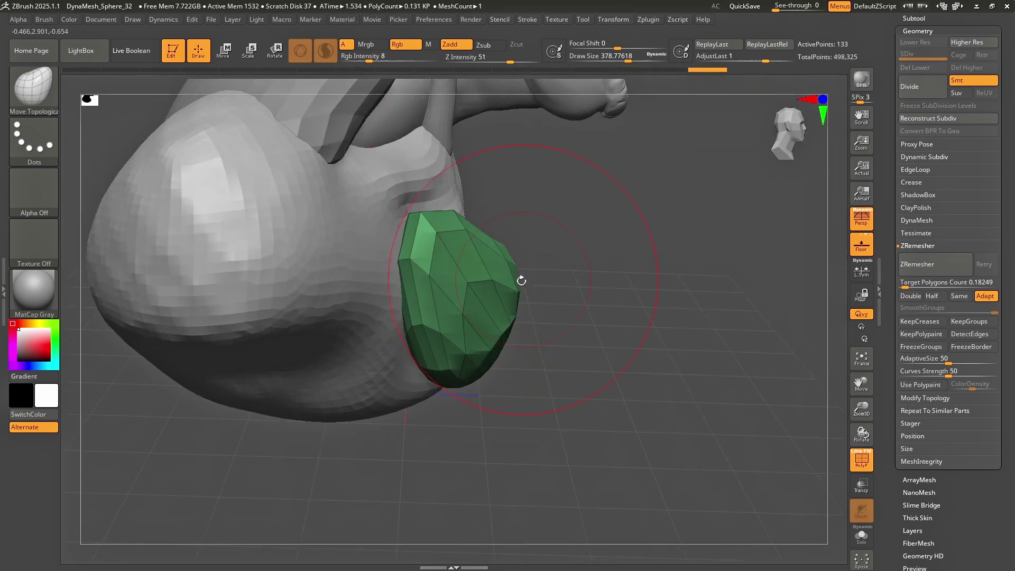
right_click_drag(515, 280, 442, 267)
Step: Remesh the stretched chest muscle with ZRemesher to even out its polygons
key("ctrl+shift+z")
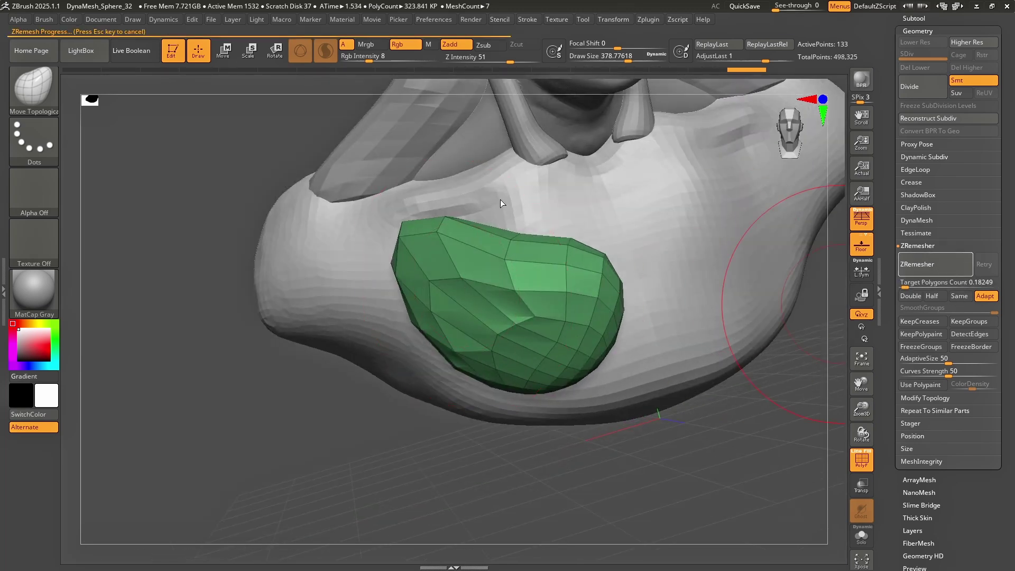
mouse_move(534, 270)
right_mouse_down()
mouse_move(492, 281)
mouse_move(519, 278)
right_mouse_up()
left_click_drag(592, 273, 623, 211)
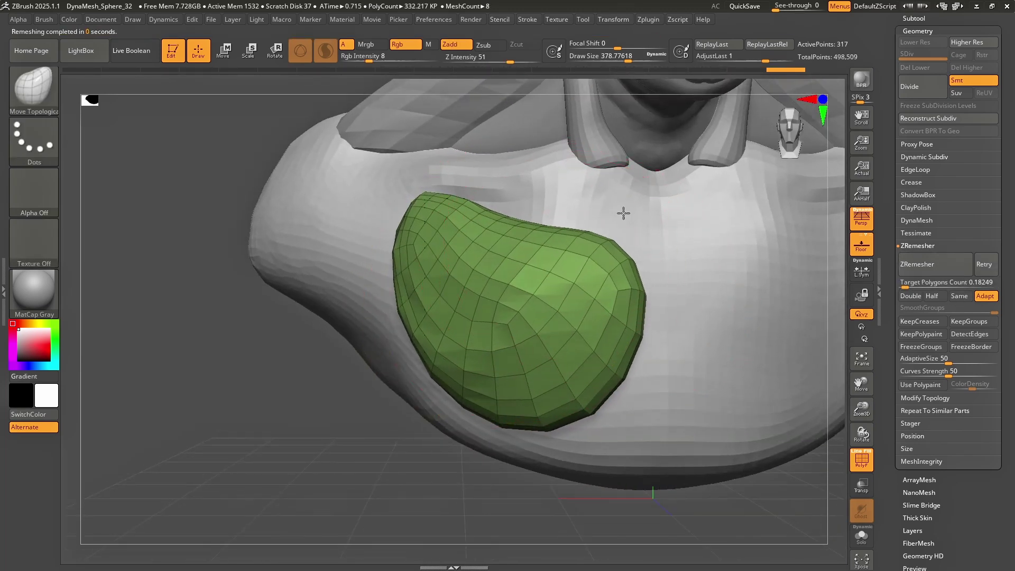
Step: Widen the remeshed chest muscle's outer side toward the shoulder, shaping it from front and side views
key("ctrl+z")
key("ctrl+z")
key("ctrl+z")
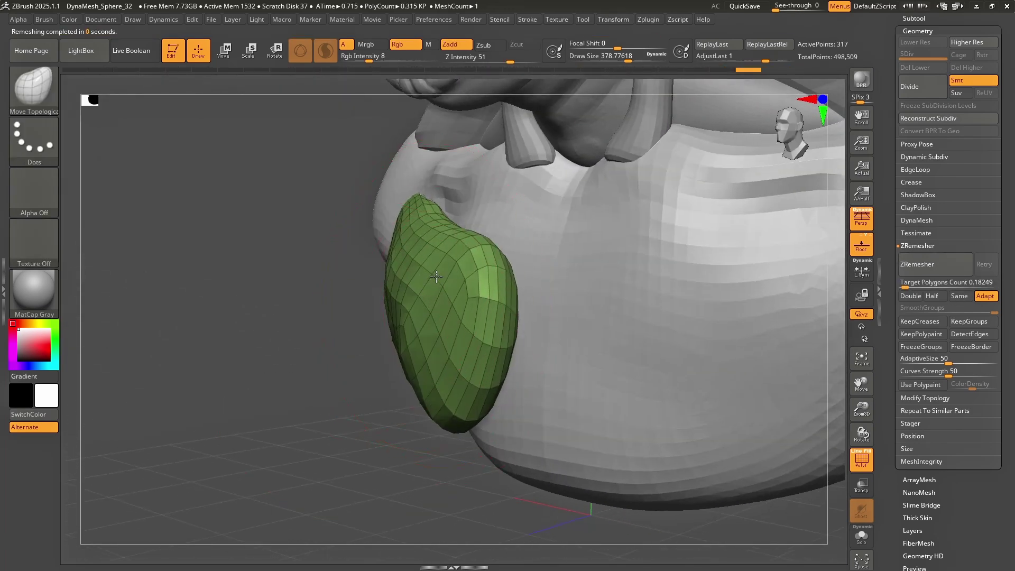
key("ctrl+z")
key("ctrl+z")
key("ctrl+z")
key("ctrl+z")
key("ctrl+z")
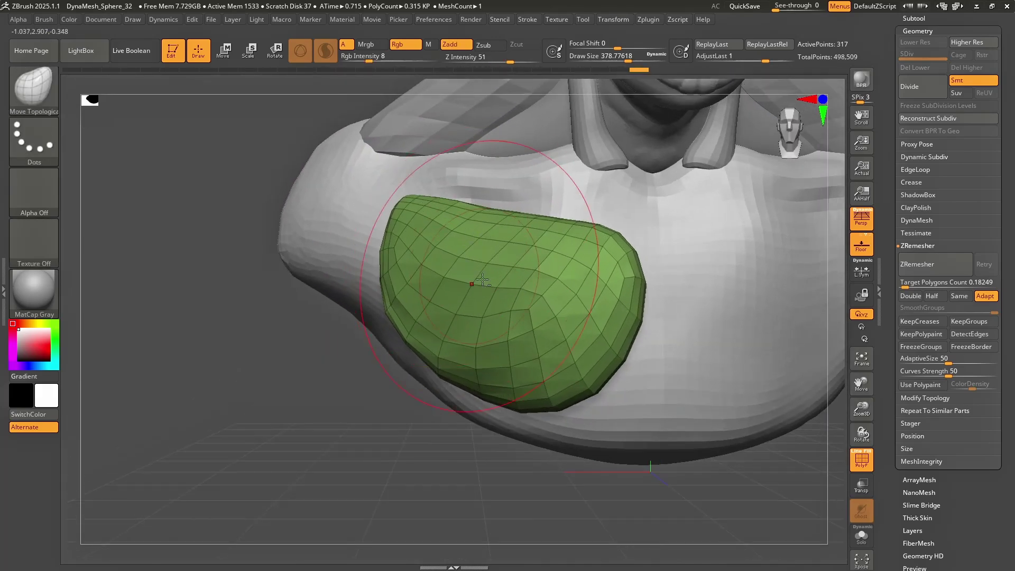
Step: Pull the chest muscle's lower inner corner downward and remesh the form with ZRemesher again
right_click_drag(489, 291, 434, 220, "alt")
left_click_drag(496, 327, 494, 338)
left_click_drag(552, 159, 519, 121)
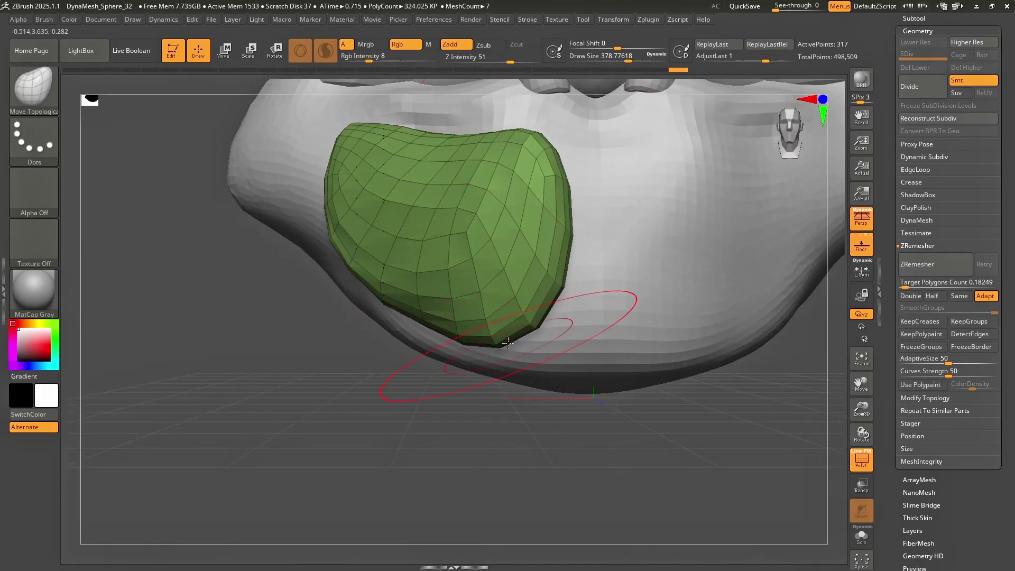
key("ctrl+shift+z")
left_click(934, 267)
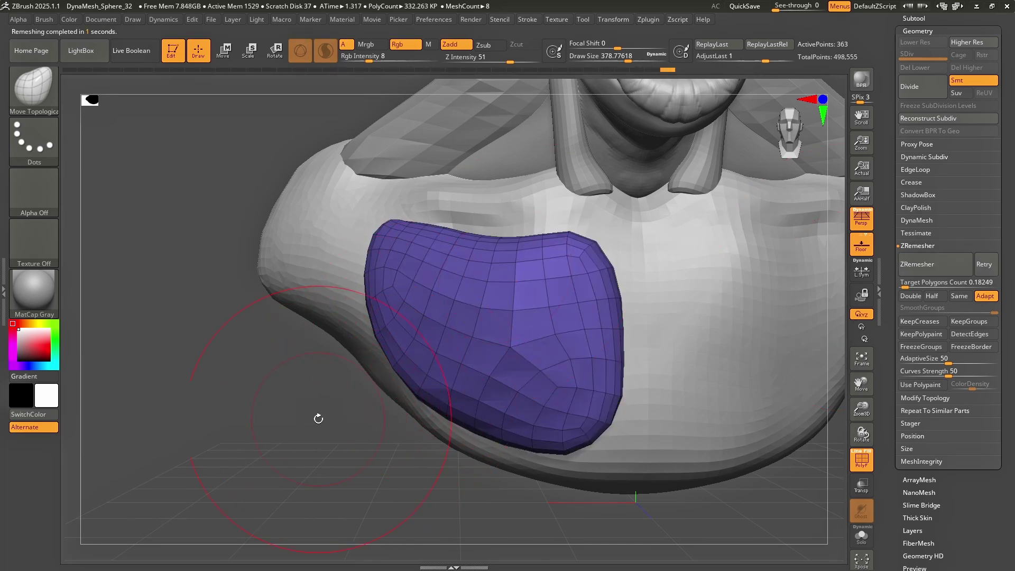
Step: Divide the chest muscle up to subdivision level 4 and turn off the polyframe display
mouse_move(311, 418)
left_mouse_down()
mouse_move(508, 409)
mouse_move(328, 417)
left_mouse_up()
left_click(919, 91)
left_click(919, 91)
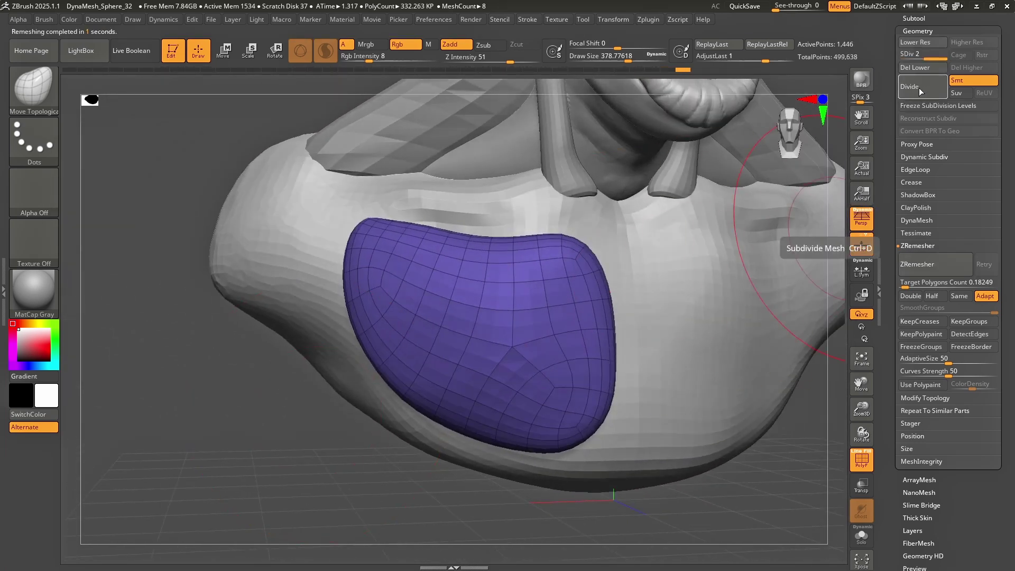
left_click(861, 460)
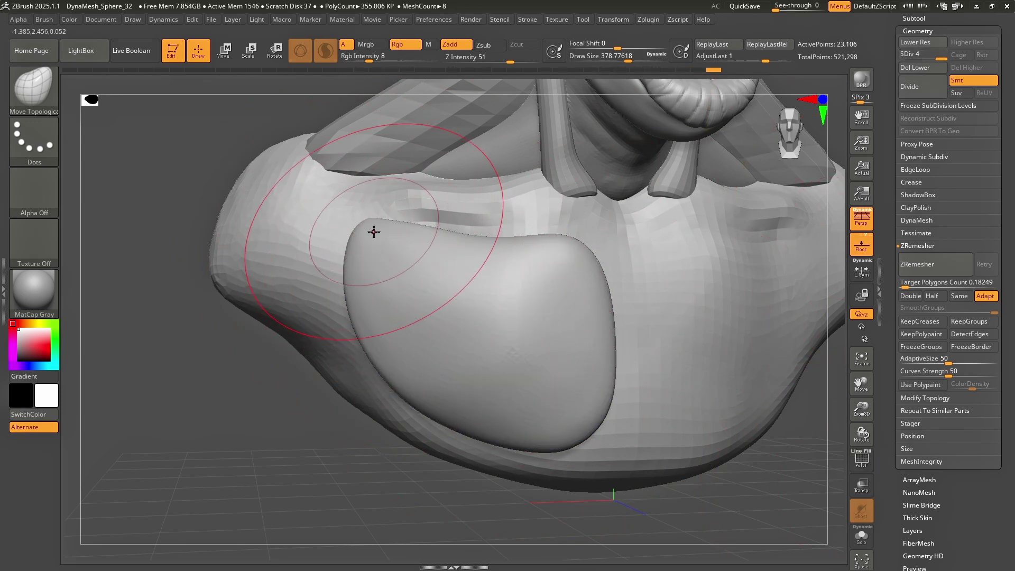
Step: Try pulling the subdivided chest muscle's upper outer corner toward the shoulder, and undo back to the undivided mesh
mouse_move(370, 236)
left_mouse_down()
mouse_move(196, 123)
mouse_move(423, 256)
mouse_move(374, 275)
mouse_move(484, 242)
left_mouse_up()
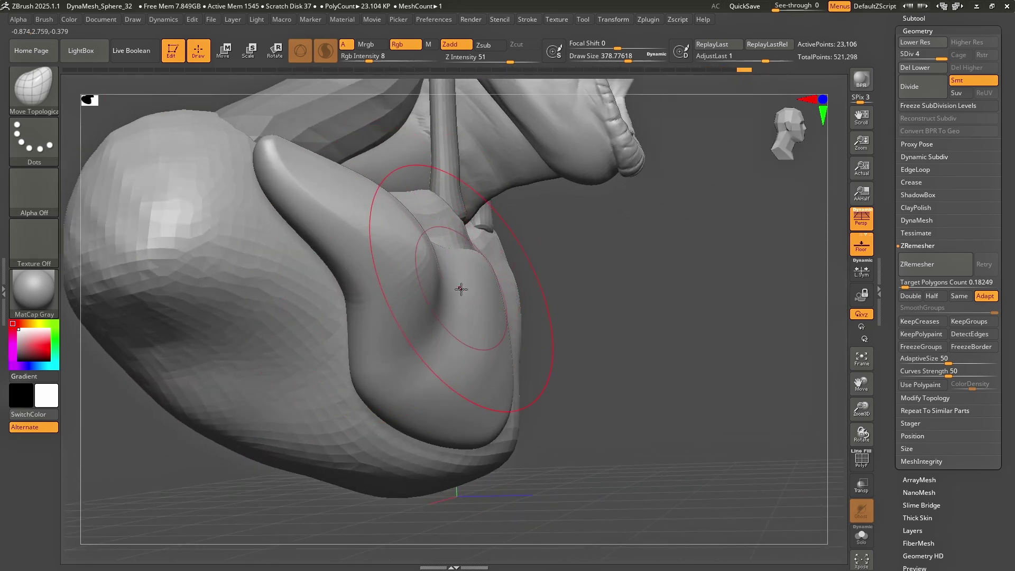
key("ctrl+z")
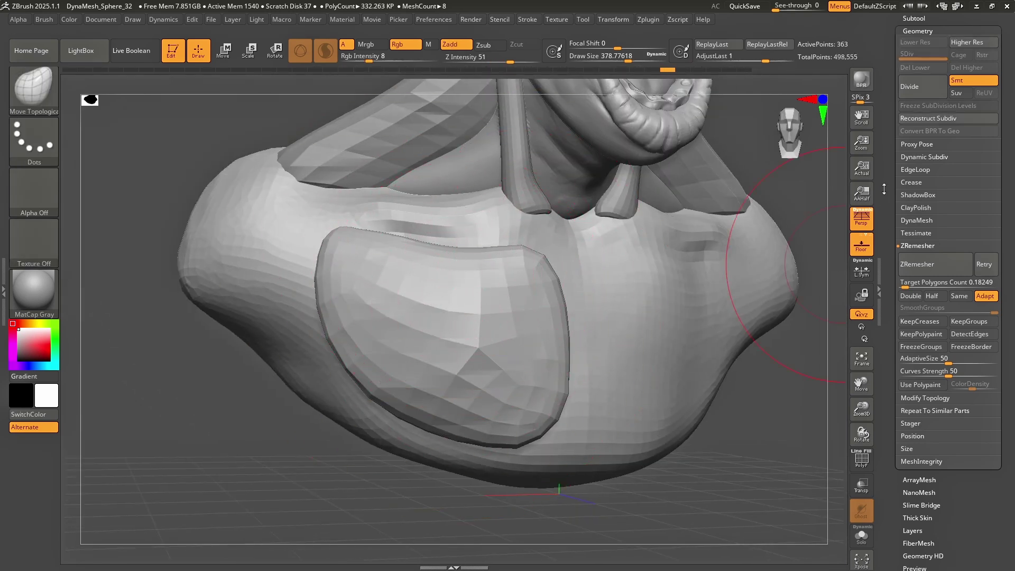
Step: Turn on Dynamic Subdiv for the low-poly chest muscle, toggling it to compare the smoothed and faceted forms
left_click(925, 157)
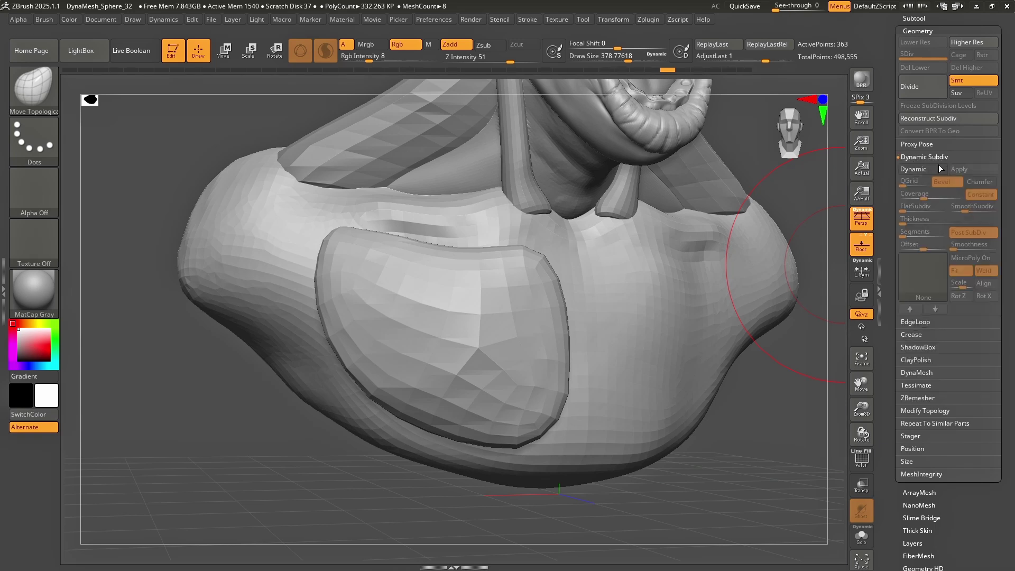
left_click(923, 169)
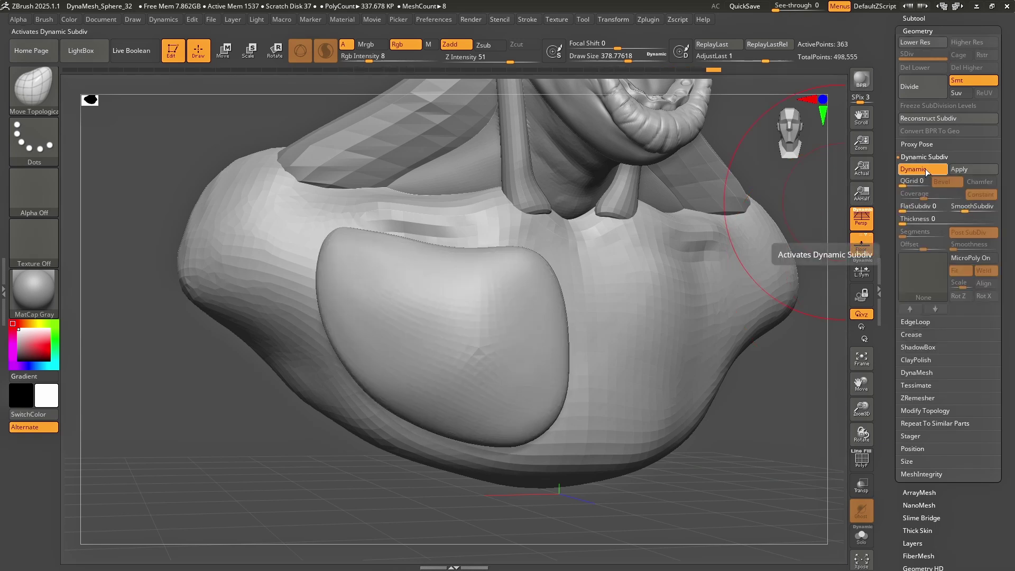
left_click(927, 169)
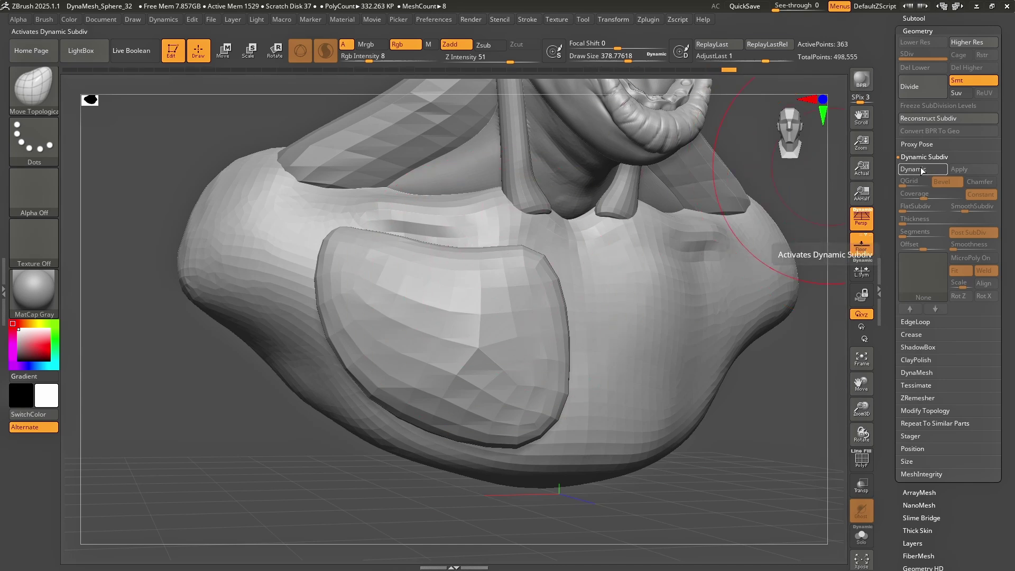
left_click(922, 169)
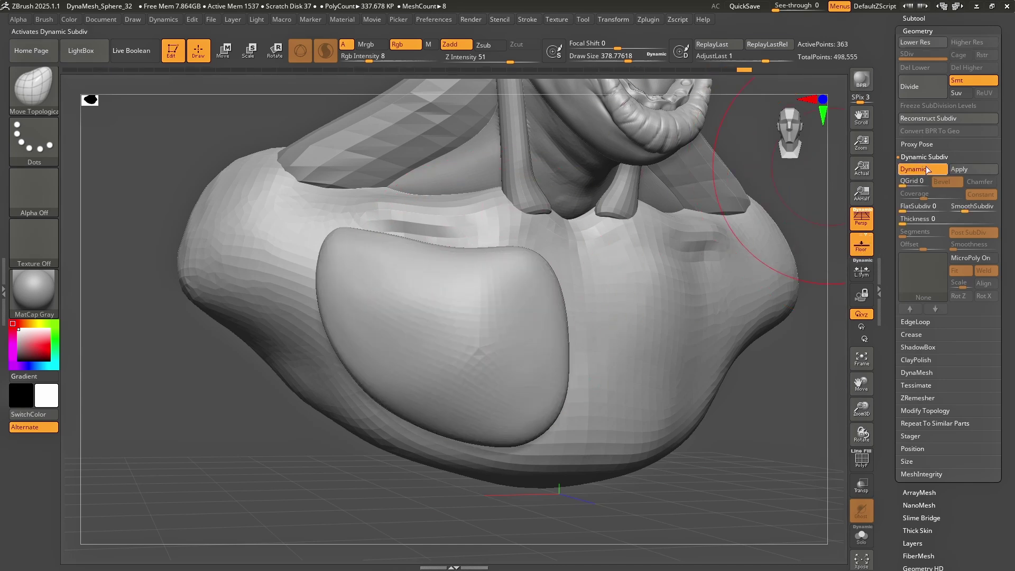
Step: Apply the Dynamic Subdiv preview as real subdivision levels and undo the conversion
left_click(978, 170)
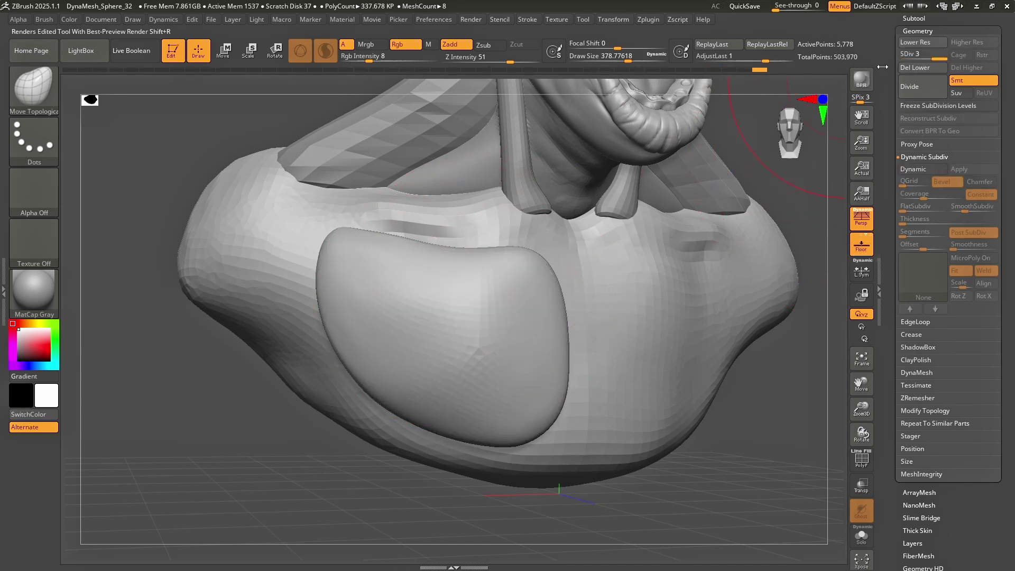
left_click(921, 54)
key("ctrl+z")
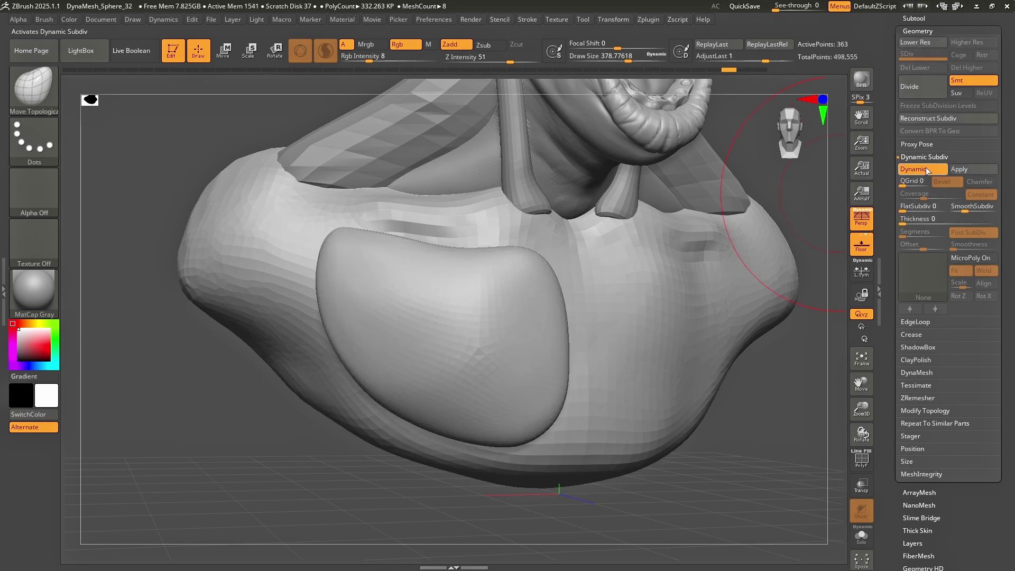
left_click(921, 169)
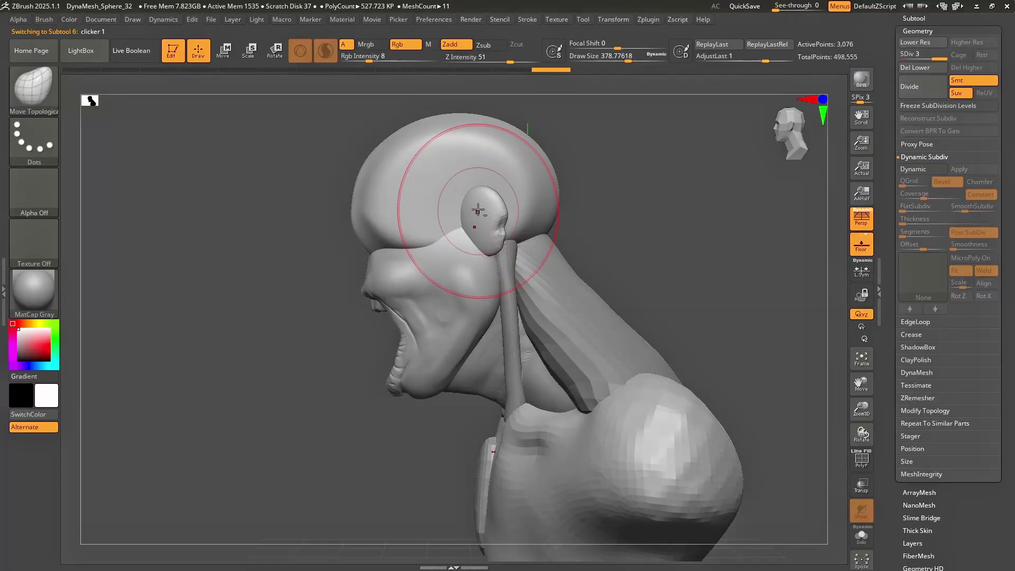
Step: Adjust the ear subtool's placement with the gizmo and return to Draw mode
key("w")
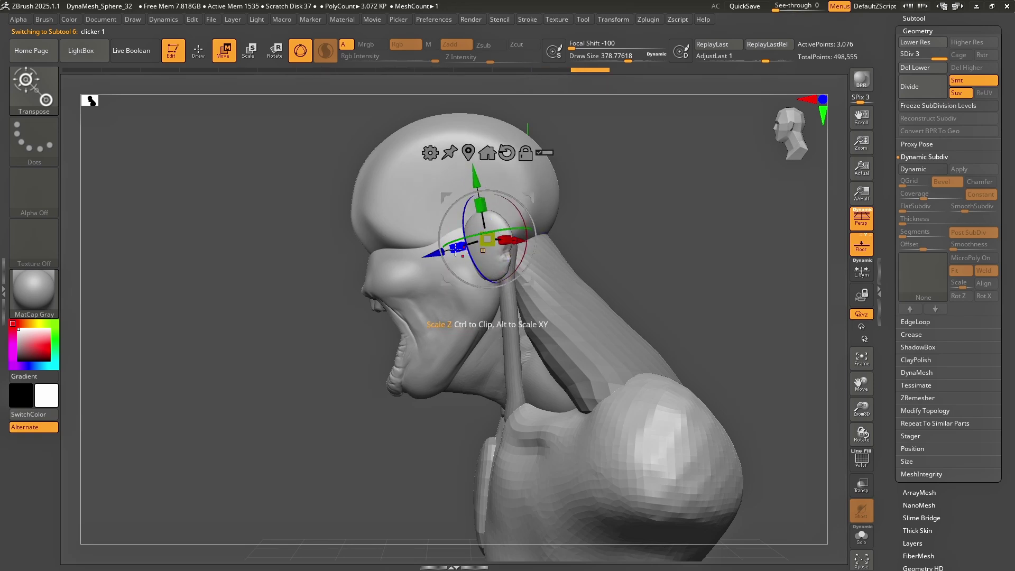
key("q")
right_click_drag(399, 255, 453, 249)
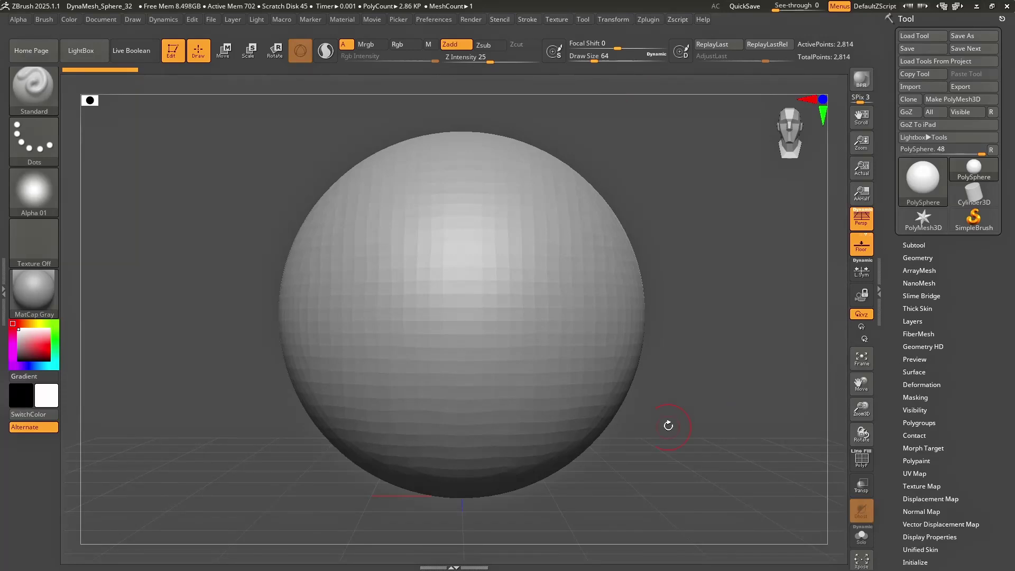
mouse_move(721, 309)
left_mouse_down()
mouse_move(708, 303)
mouse_move(780, 302)
left_mouse_up()
left_click(85, 51)
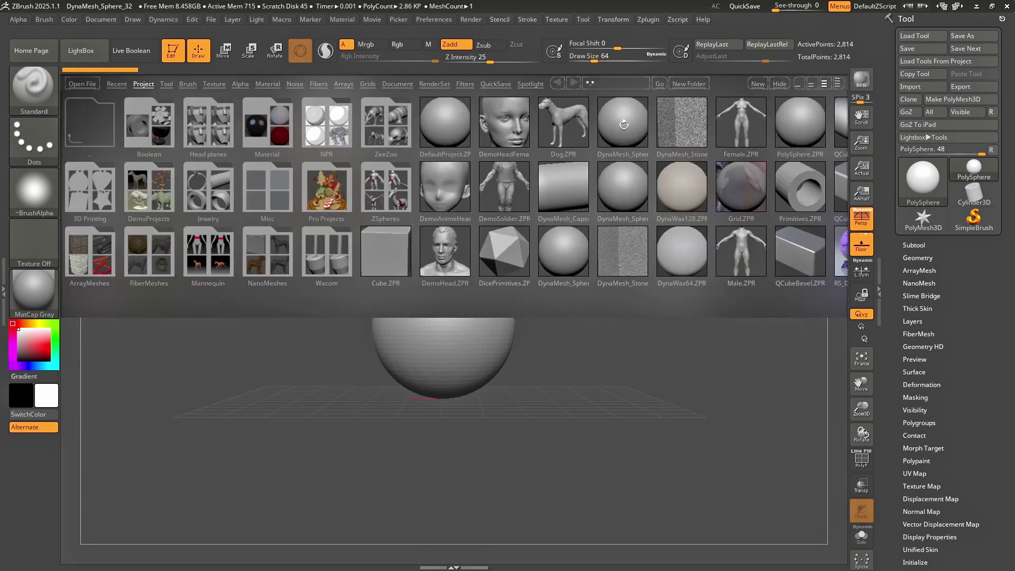
scroll(660, 342, "up", 2)
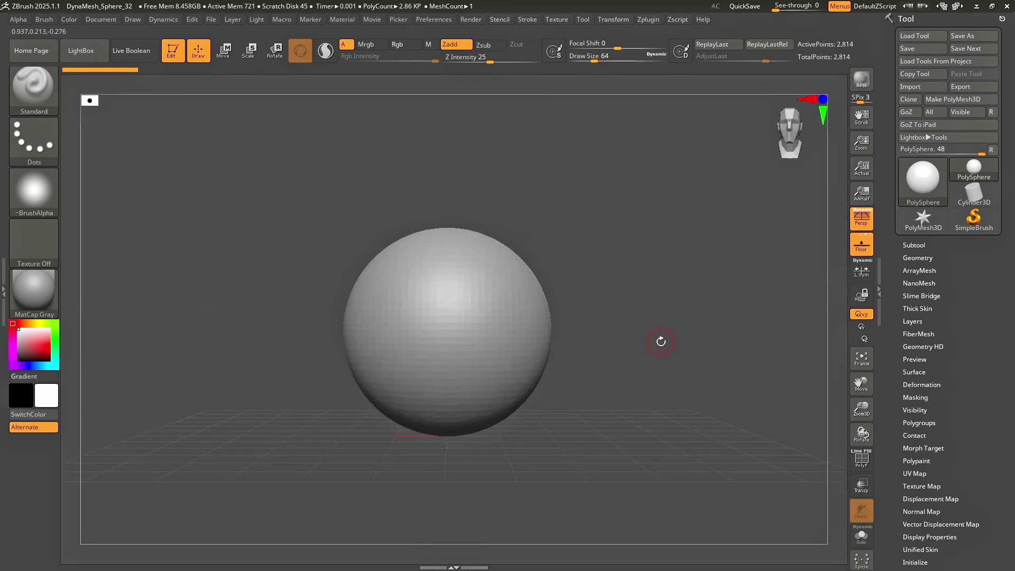
Step: Remesh the PolySphere with ZRemesher at a Target Polygons Count of 0.31117
left_click(920, 258)
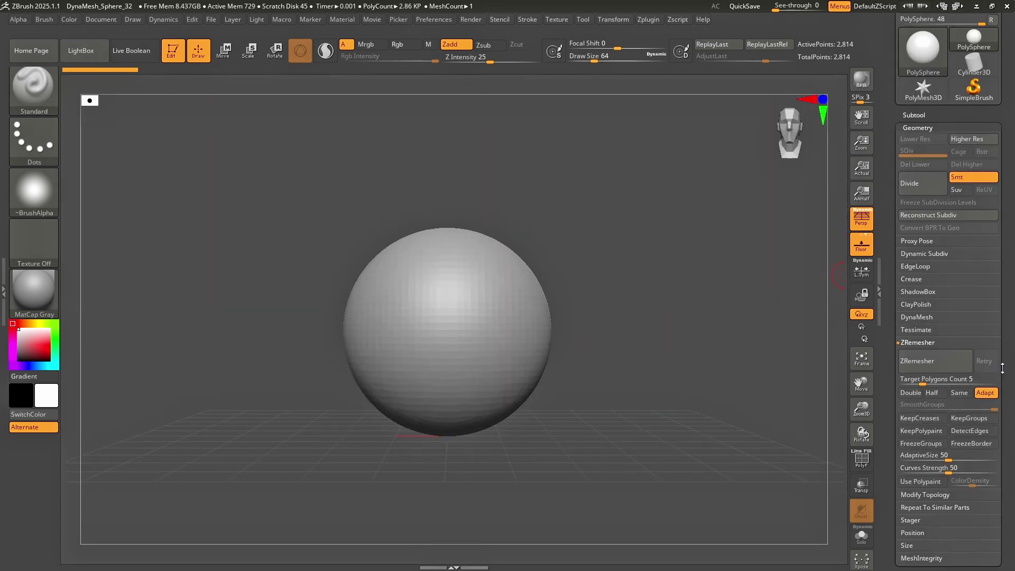
left_click_drag(914, 380, 908, 385)
left_click(924, 363)
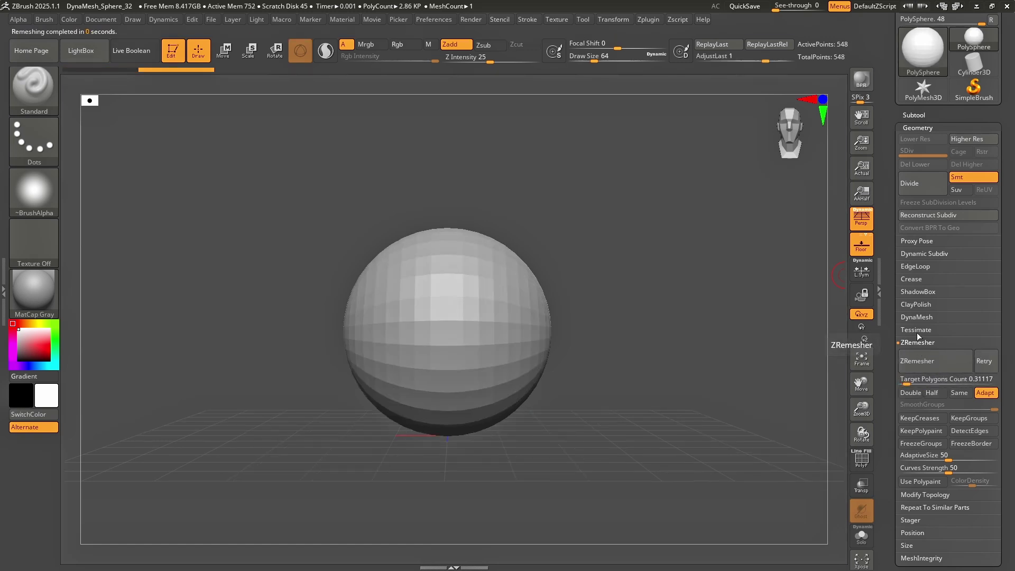
Step: Check that X symmetry is active and turn on the polyframe display for the remeshed sphere
left_click(638, 292)
left_click(613, 20)
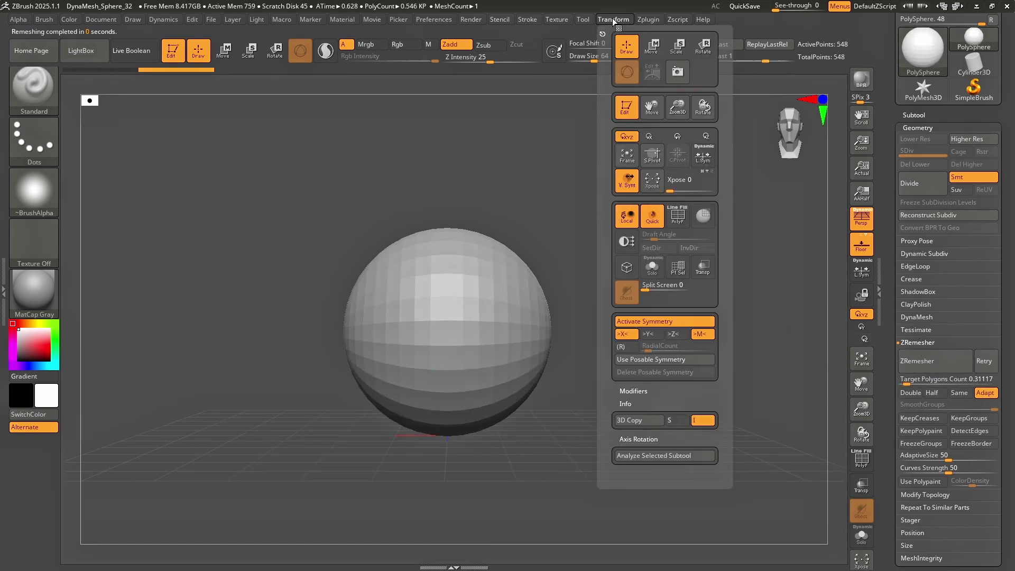
left_click_drag(594, 322, 818, 383)
left_click(869, 460)
left_click_drag(740, 370, 658, 347, "shift")
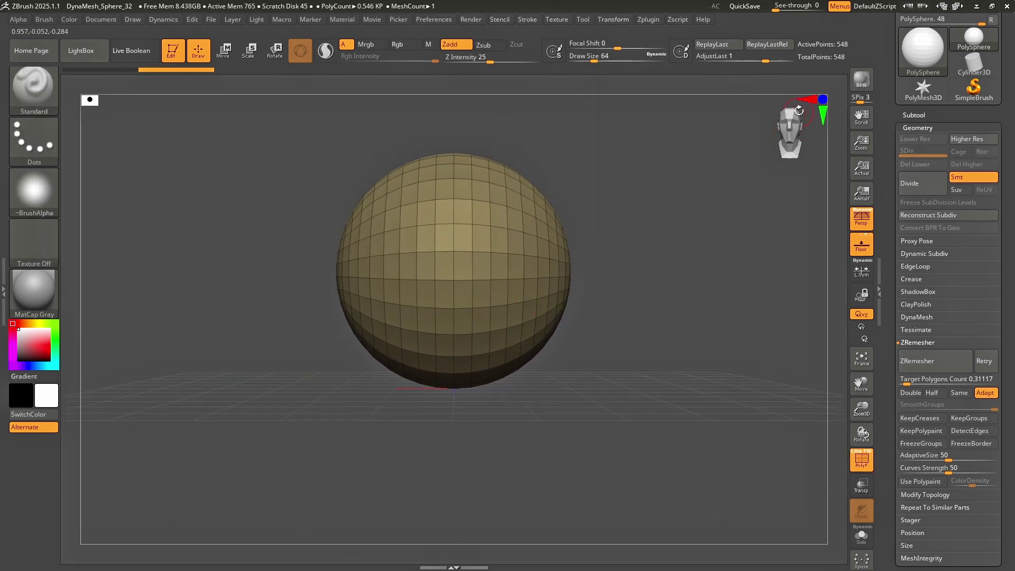
mouse_move(602, 267)
left_mouse_down()
mouse_move(571, 264)
mouse_move(621, 263)
left_mouse_up()
left_click_drag(677, 277, 585, 291, "alt")
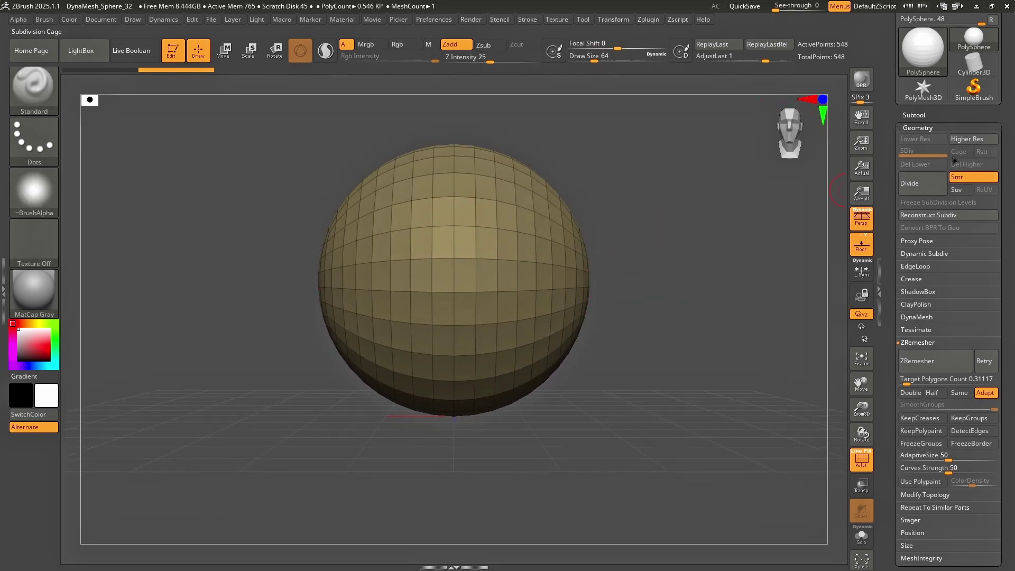
Step: Duplicate the sphere as a second subtool
left_click(926, 127)
left_click(919, 114)
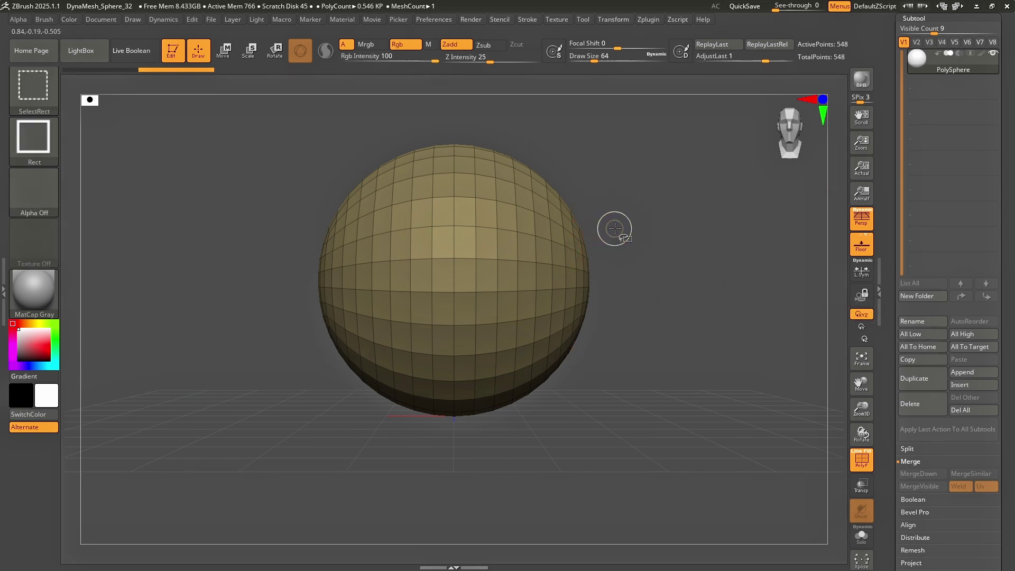
key("ctrl+shift+d")
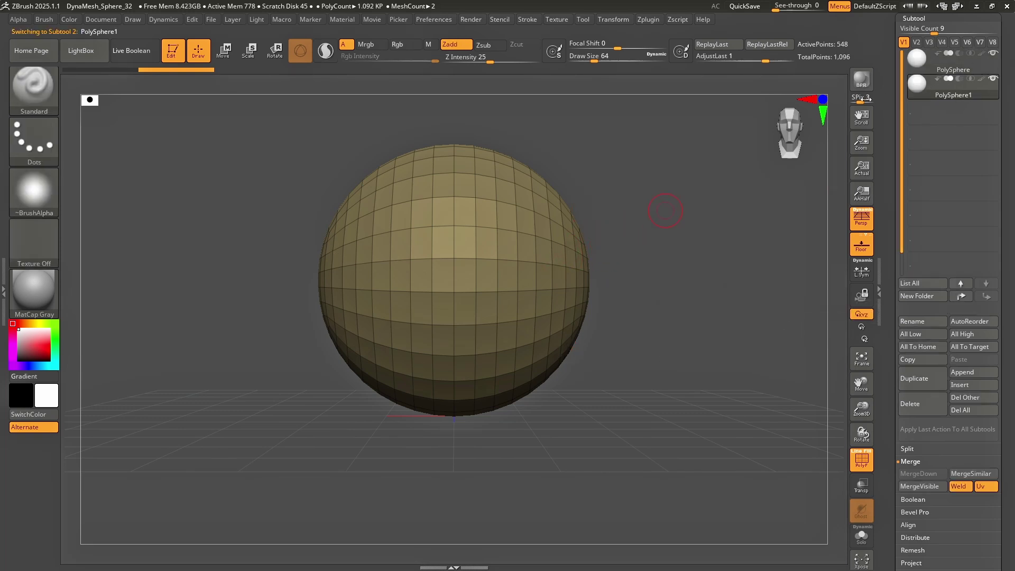
Step: Move the duplicated sphere straight down so it overlaps the lower part of the first one
key("w")
left_click_drag(455, 233, 457, 332)
right_click_drag(608, 296, 567, 265, "shift")
right_click_drag(370, 381, 442, 415, "shift")
right_click_drag(442, 415, 367, 321, "ctrl")
right_click_drag(597, 294, 523, 279, "shift")
right_click_drag(466, 251, 552, 248, "alt")
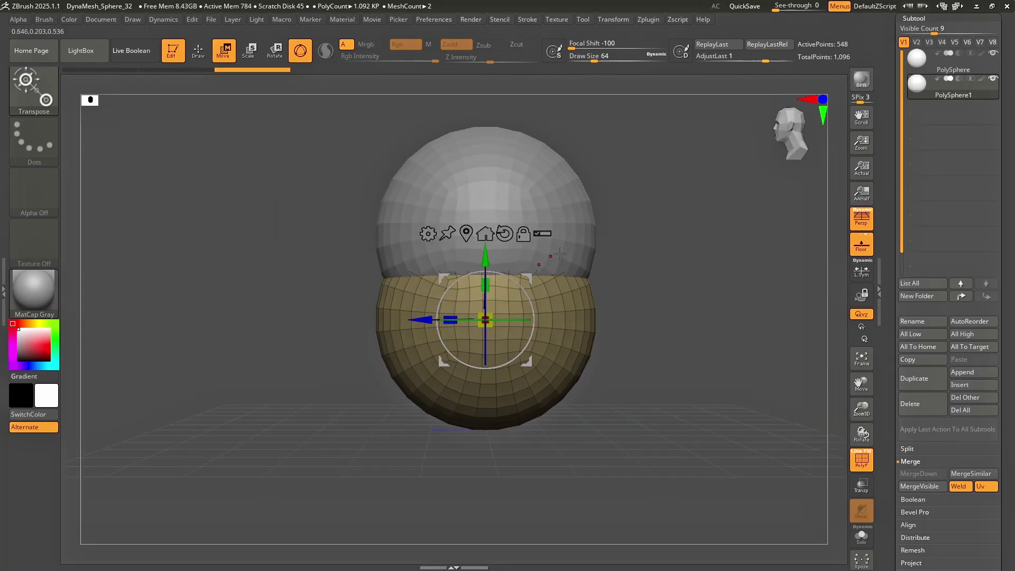
Step: Return to Draw mode, choose the Move Topological brush and enlarge its Draw Size to about 666
left_click(197, 53)
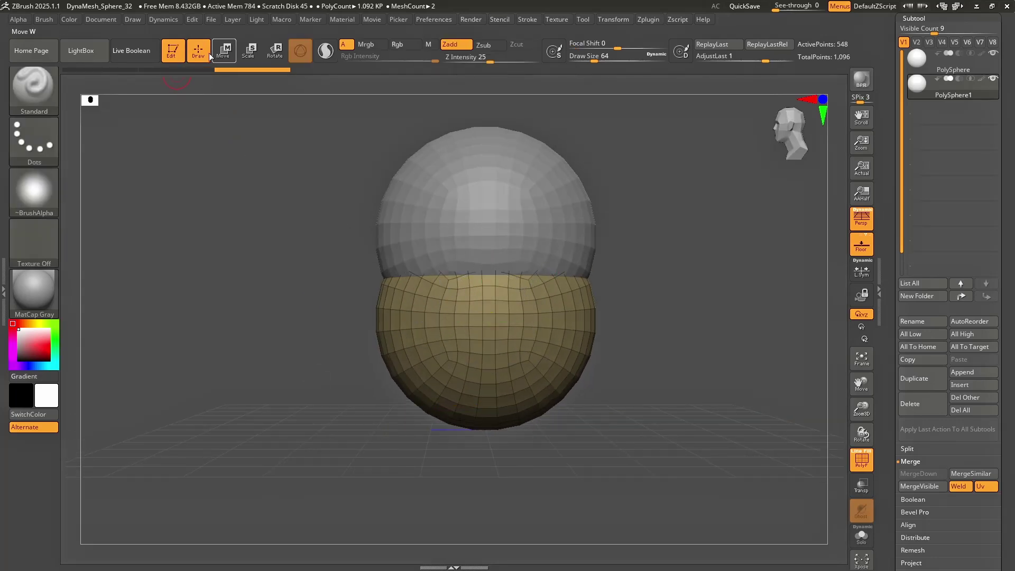
key("b")
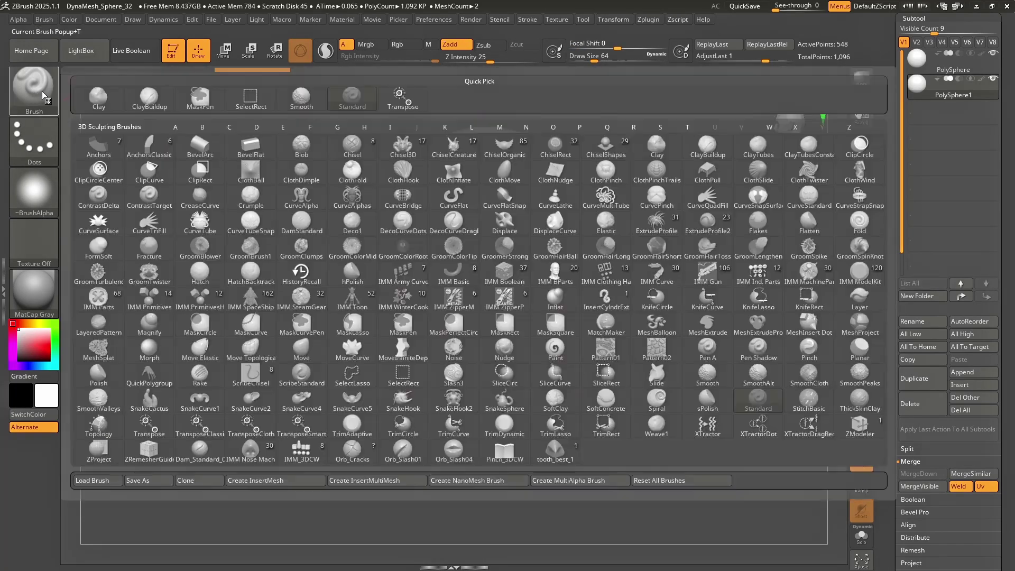
key("m")
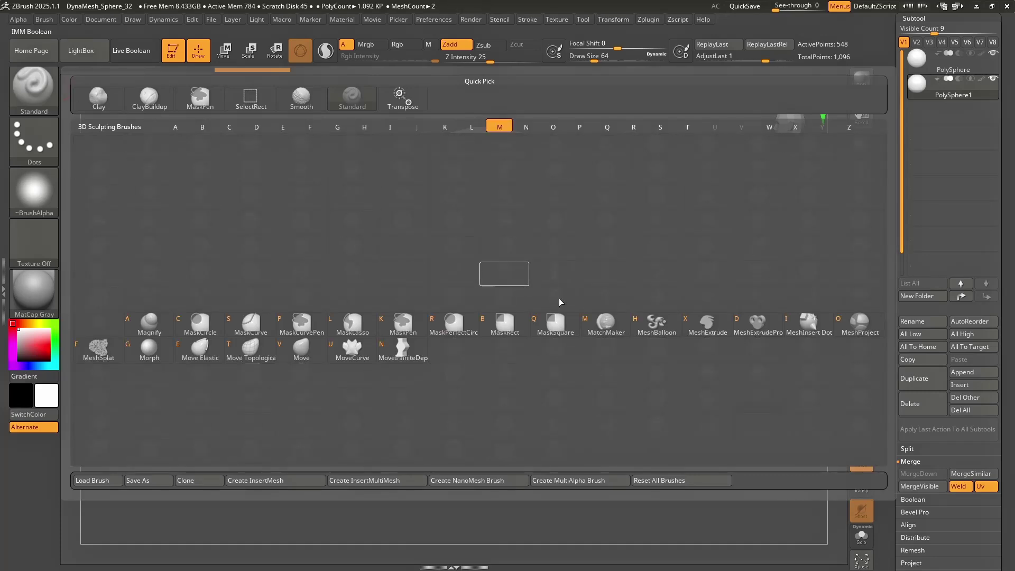
left_click(255, 356)
key("s")
left_click_drag(527, 318, 557, 307)
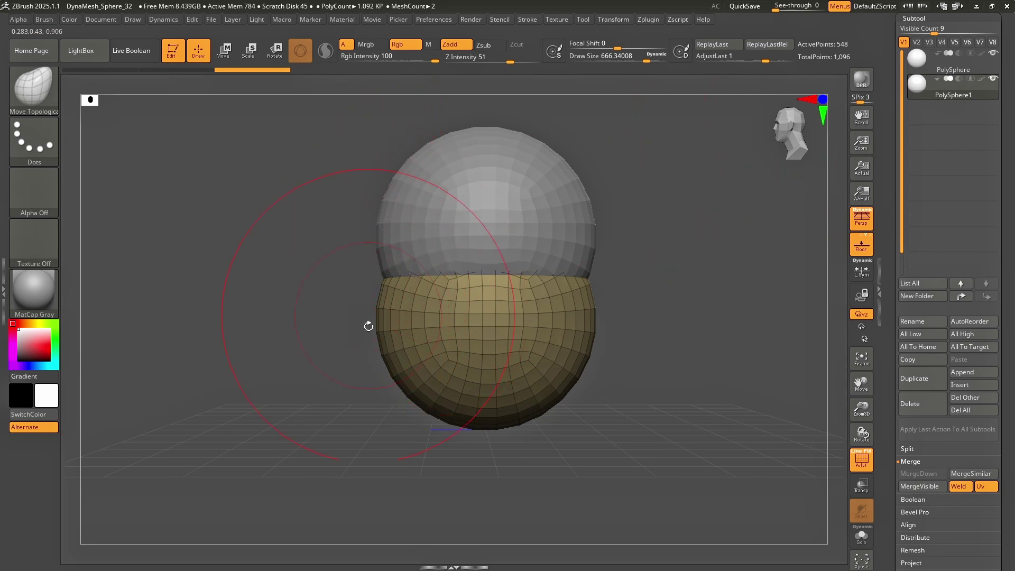
Step: Select the upper sphere and push its front surface inward in side view to flatten the forehead
left_click(425, 217, "alt")
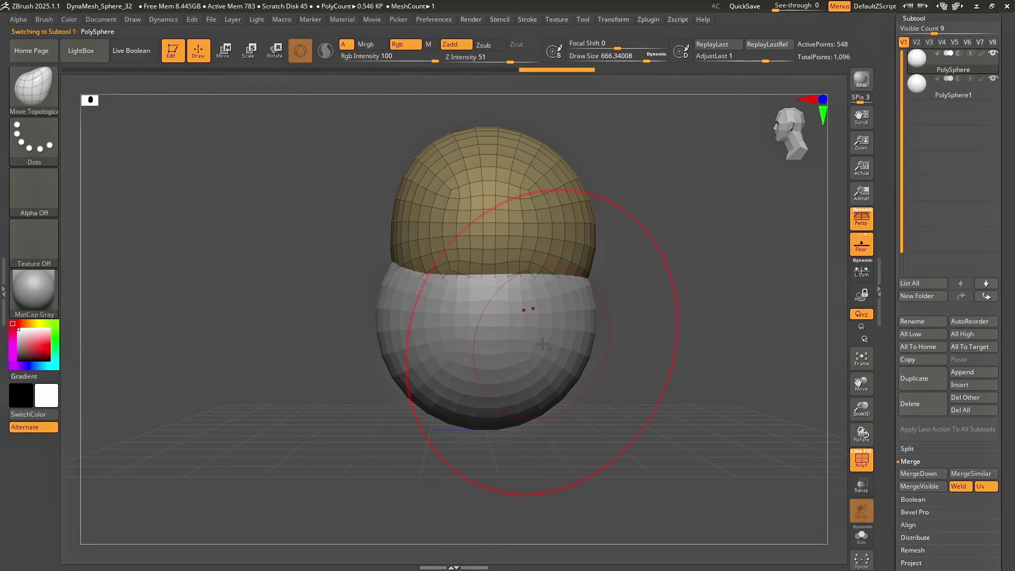
left_click(924, 88)
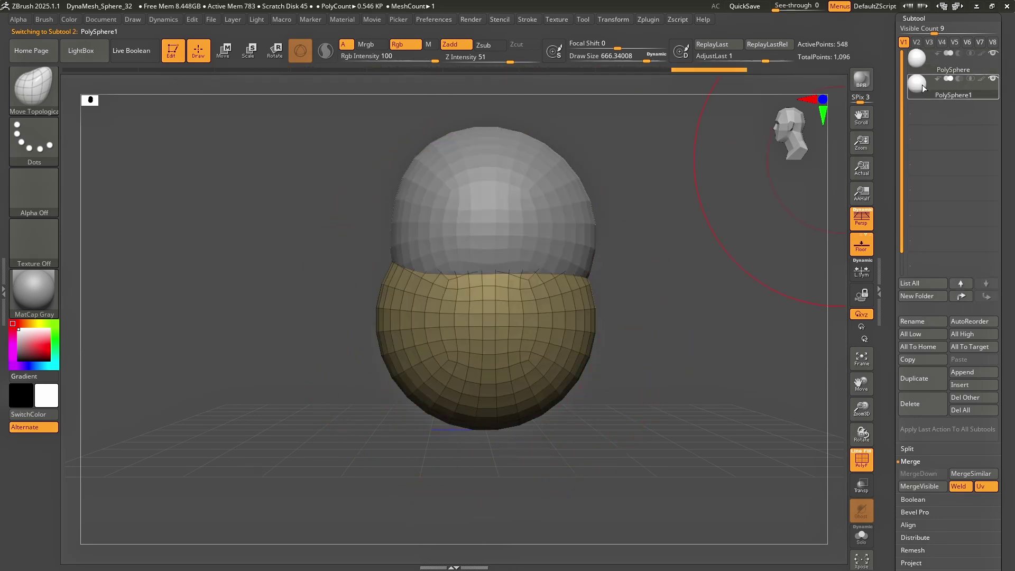
left_click(921, 64)
Step: Reduce the Draw Size to about 460 and taper the lower sphere into a jaw shape in side view
key("s")
mouse_move(498, 353)
left_mouse_down()
mouse_move(465, 347)
mouse_move(452, 365)
left_mouse_up()
left_click(434, 365, "alt")
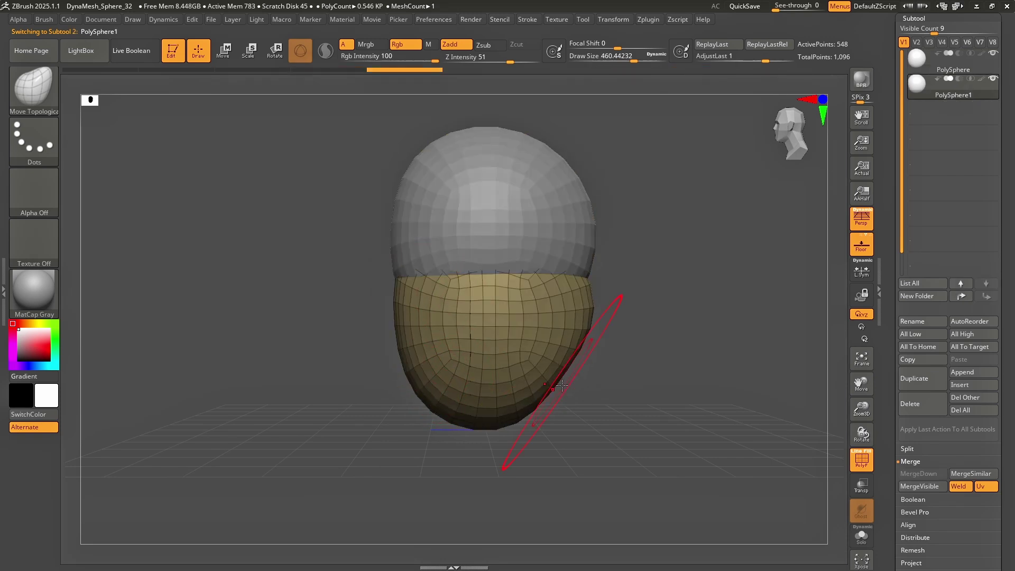
mouse_move(584, 333)
left_mouse_down()
mouse_move(555, 317)
mouse_move(547, 299)
mouse_move(530, 305)
left_mouse_up()
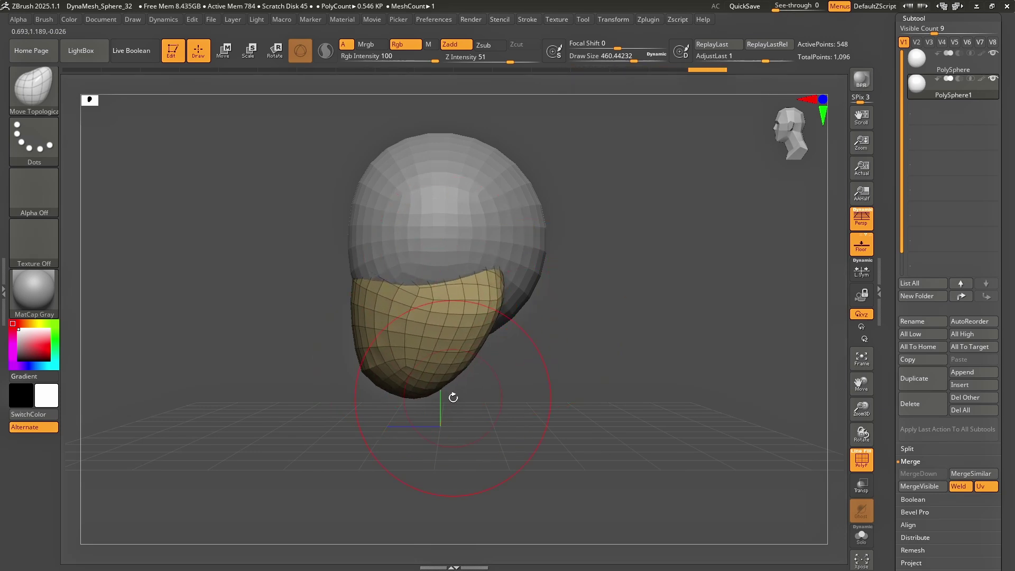
left_click_drag(453, 398, 505, 238)
Step: Select the upper sphere and push its sides inward in front view to narrow the cranium
mouse_move(527, 265)
right_mouse_down()
mouse_move(603, 268)
mouse_move(625, 238)
right_mouse_up()
mouse_move(632, 317)
right_mouse_down("ctrl")
mouse_move(665, 279)
mouse_move(595, 336)
right_mouse_up("ctrl")
right_click_drag(596, 336, 571, 364, "alt")
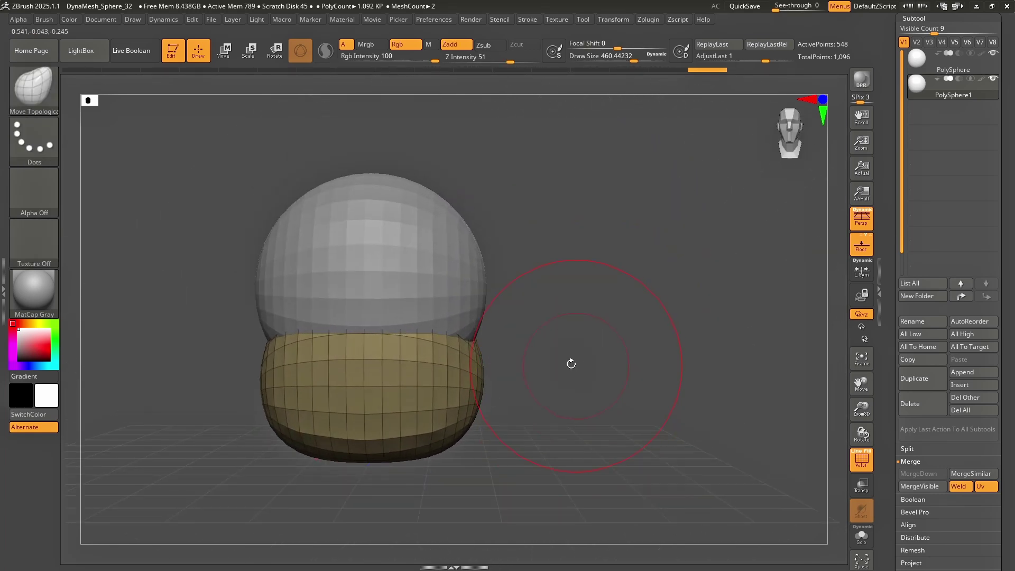
left_click(476, 270, "alt")
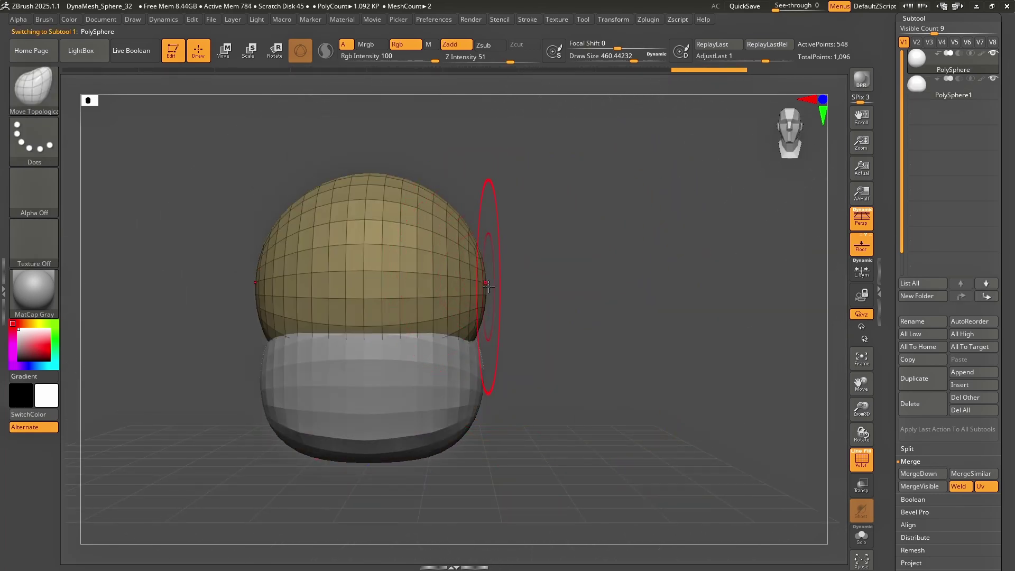
right_click_drag(488, 286, 489, 279)
left_click_drag(510, 284, 484, 284)
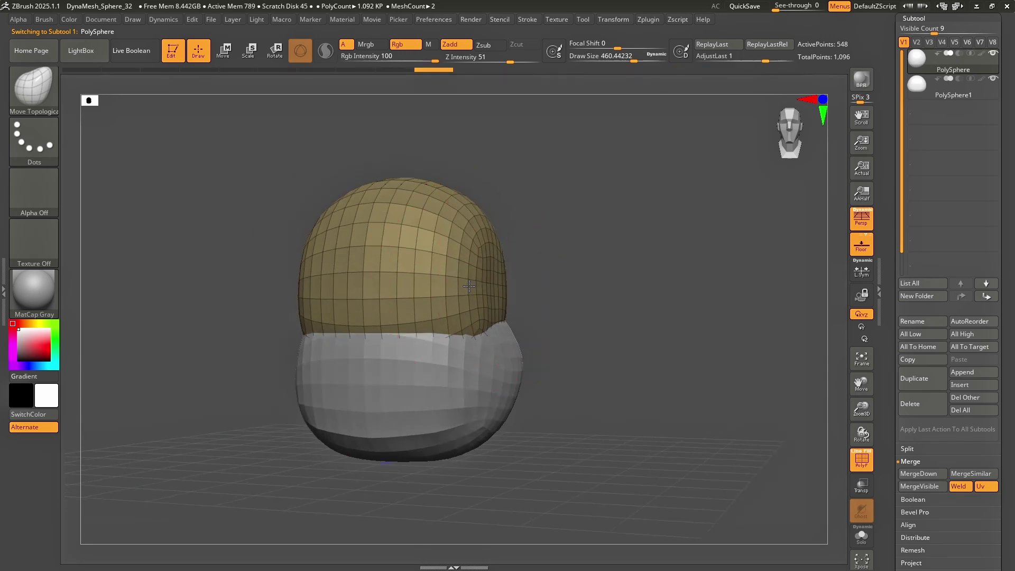
Step: Select the lower sphere and push its lower sides inward to narrow the jaw toward the chin
mouse_move(525, 294)
right_mouse_down()
mouse_move(513, 389)
mouse_move(421, 368)
right_mouse_up()
left_click(497, 364, "alt")
left_click_drag(479, 437, 463, 425)
right_click_drag(423, 418, 492, 417)
mouse_move(492, 417)
right_mouse_down("ctrl")
mouse_move(485, 391)
mouse_move(598, 360)
right_mouse_up("ctrl")
left_click_drag(539, 381, 521, 376)
mouse_move(603, 376)
right_mouse_down()
mouse_move(579, 370)
mouse_move(576, 357)
mouse_move(566, 394)
right_mouse_up()
Step: Reduce the Draw Size to about 415 and shape the chin at the base of the jaw in side view
key("s")
mouse_move(564, 394)
left_mouse_down()
mouse_move(531, 397)
mouse_move(529, 409)
left_mouse_up()
key("s")
mouse_move(530, 410)
right_mouse_down()
mouse_move(492, 423)
mouse_move(484, 410)
right_mouse_up()
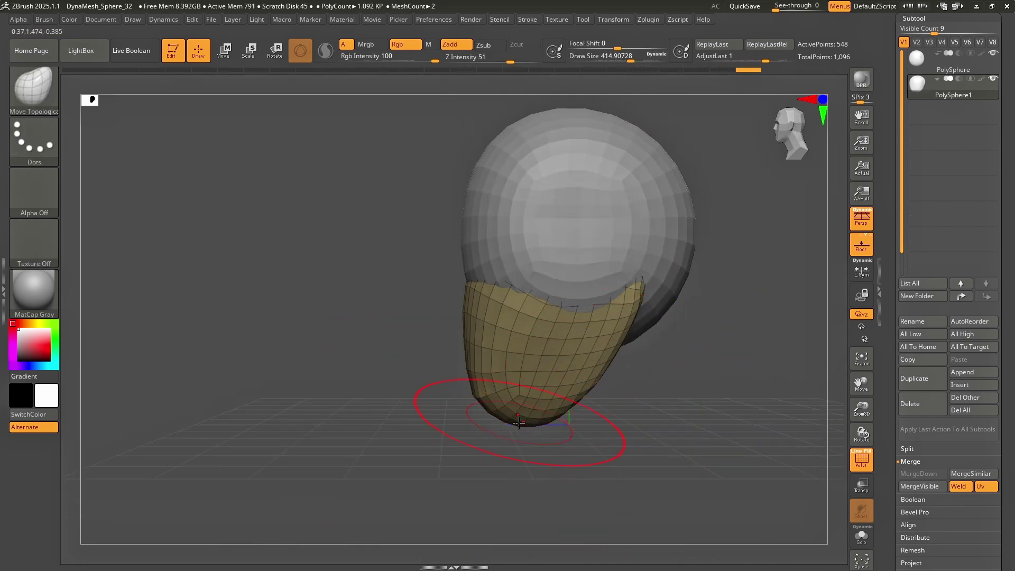
mouse_move(594, 388)
right_mouse_down("ctrl")
mouse_move(675, 329)
mouse_move(544, 330)
mouse_move(579, 325)
mouse_move(507, 365)
right_mouse_up("ctrl")
Step: Enlarge the Draw Size to about 666 and refine the contours of the cranium and jaw subtools
left_click(562, 326, "alt")
key("s")
left_click_drag(507, 365, 521, 365)
left_click(540, 339, "alt")
right_click_drag(522, 365, 581, 317)
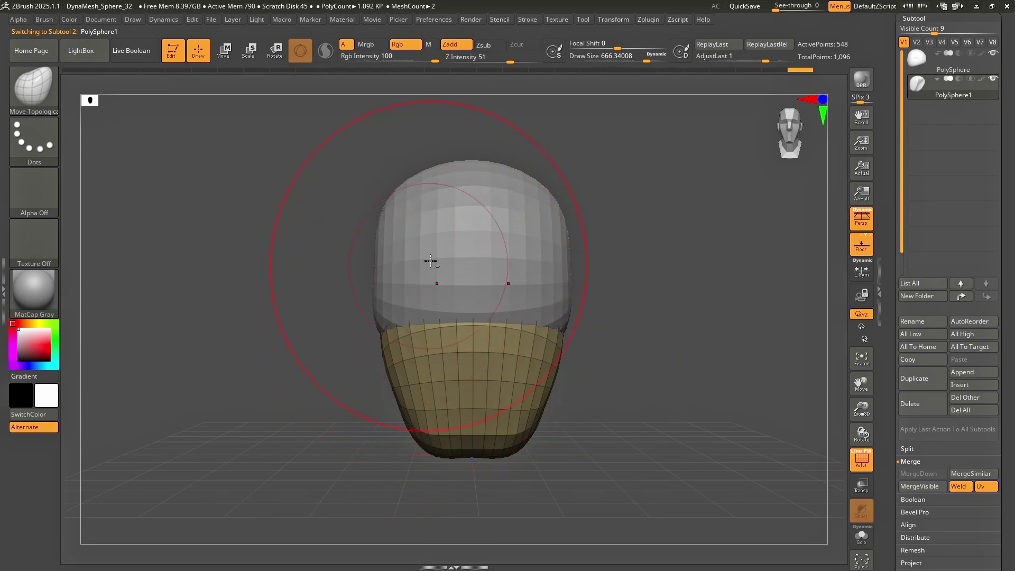
Step: Reduce the Draw Size to about 386 and pull up the cranium's lower front edge to form a brow line
key("s")
left_click(480, 193, "alt")
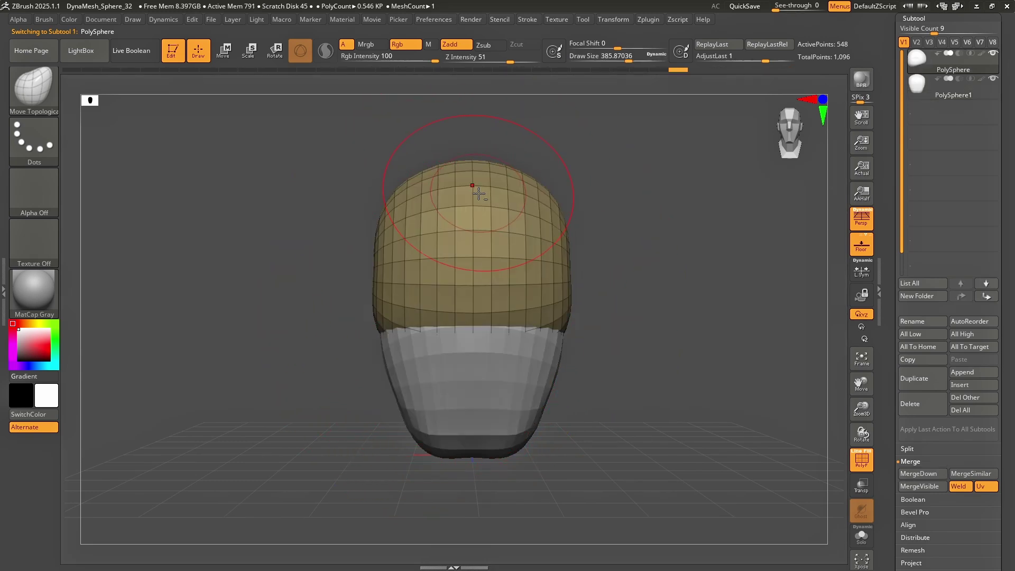
mouse_move(458, 322)
left_mouse_down()
mouse_move(450, 297)
mouse_move(433, 306)
left_mouse_up()
mouse_move(507, 280)
right_mouse_down()
mouse_move(545, 273)
mouse_move(415, 261)
mouse_move(469, 257)
right_mouse_up()
left_click(545, 388, "alt")
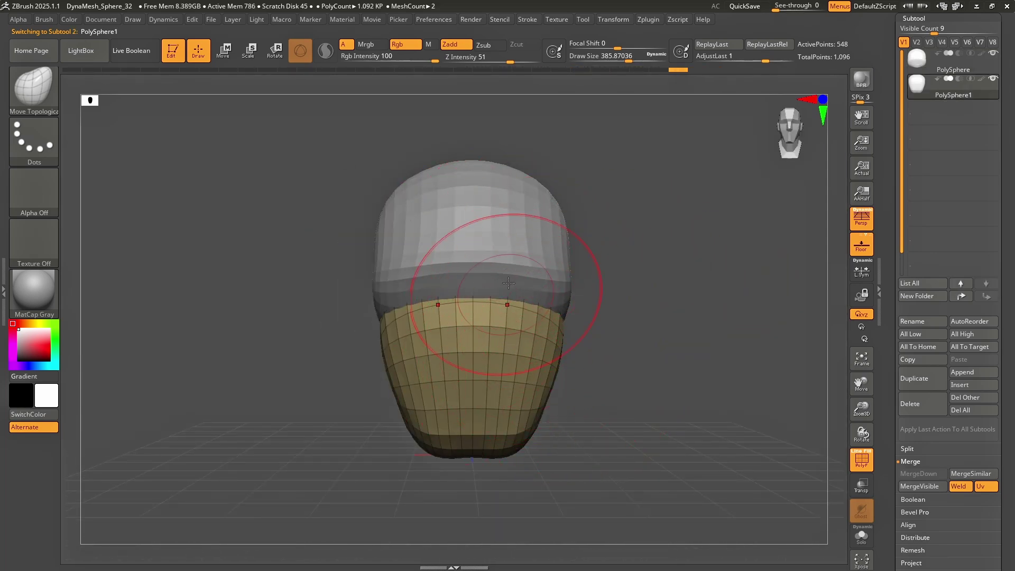
Step: Insert a Sphere3D as a new subtool and activate symmetry for it
right_click_drag(531, 276, 487, 317)
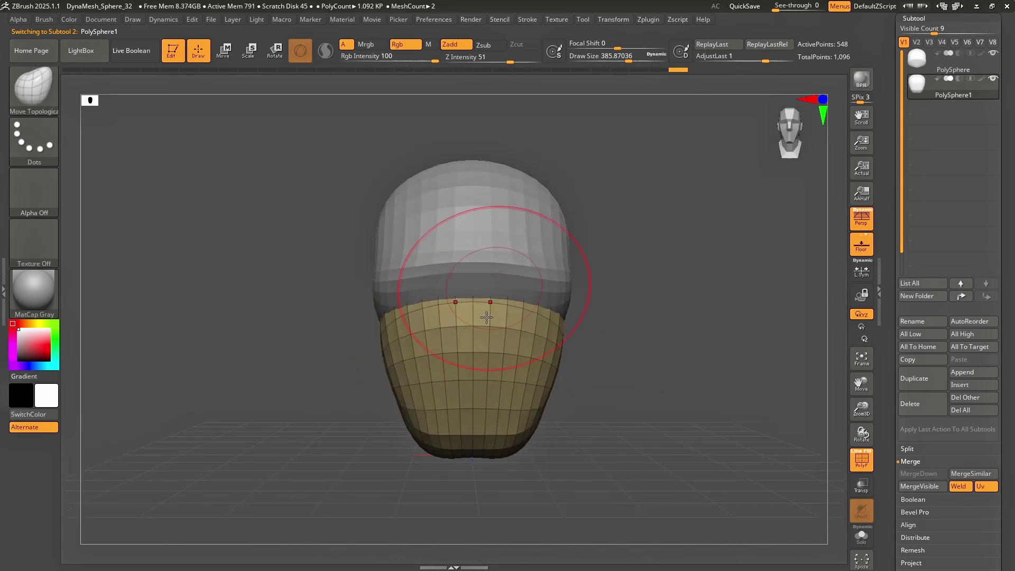
left_click(992, 384)
left_click(610, 345)
key("w")
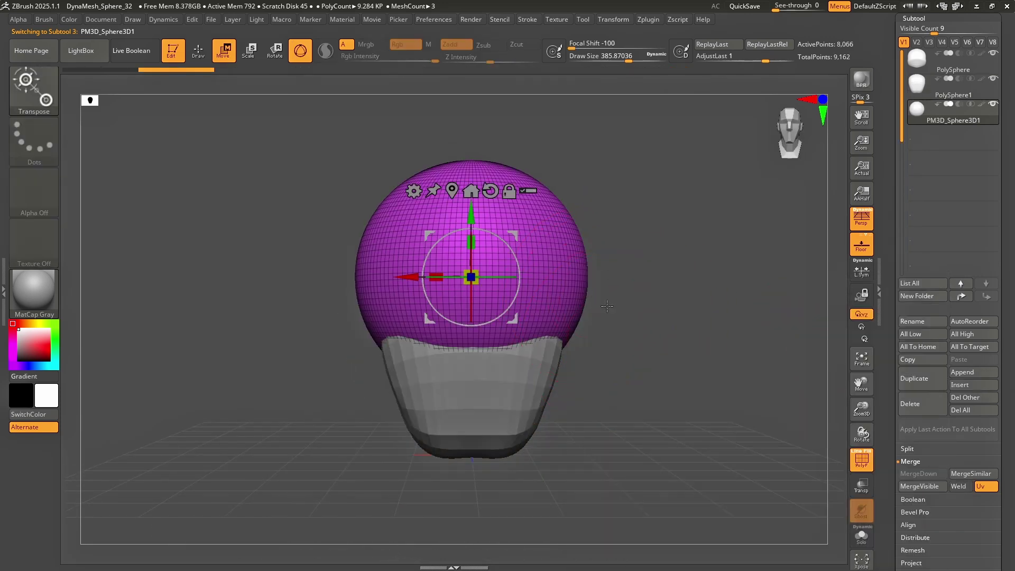
key("q")
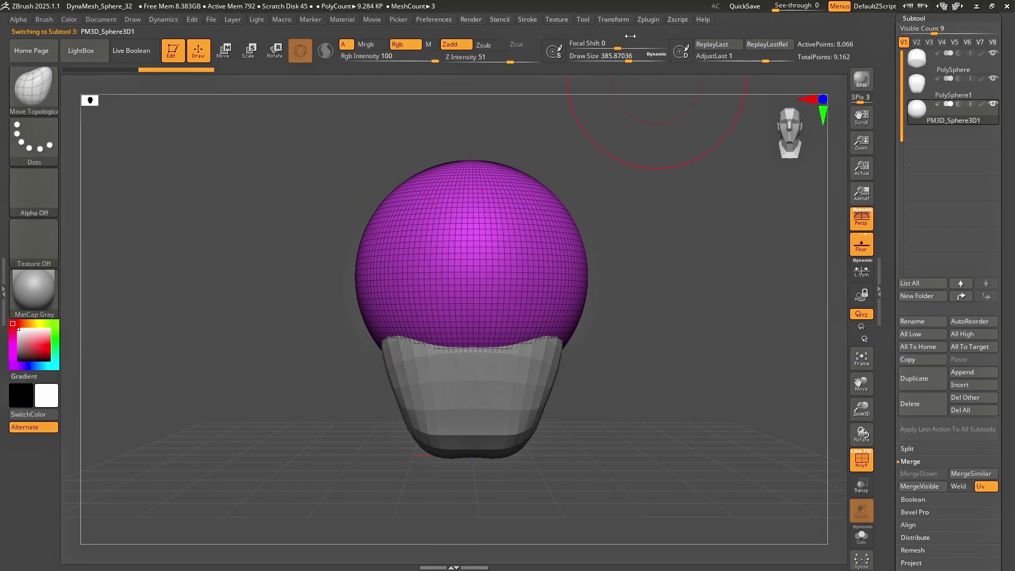
left_click(616, 18)
left_click(658, 322)
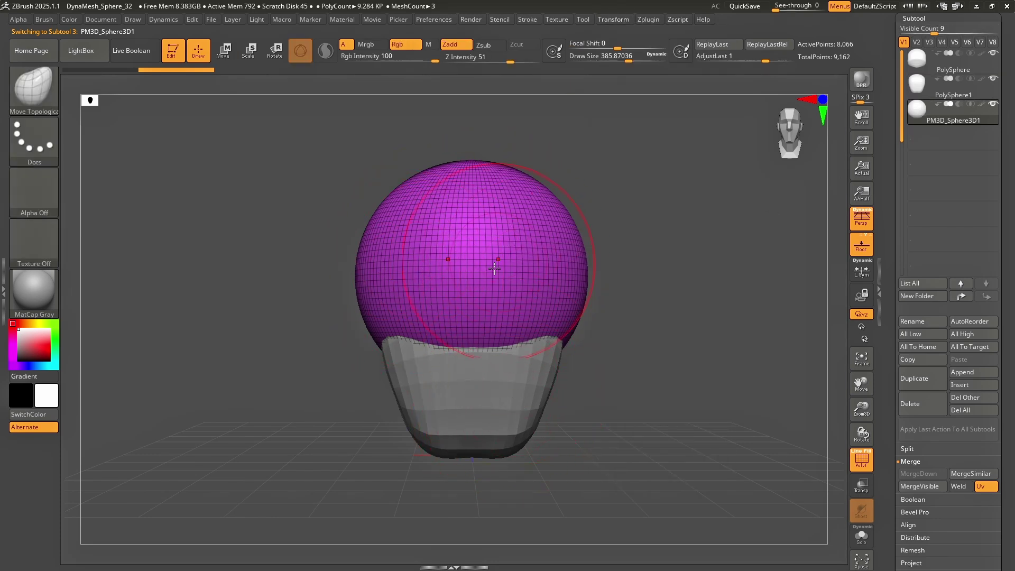
Step: Compare the Activate Symmetry state of the jaw subtool with that of the inserted sphere
left_click(507, 407, "alt")
left_click(615, 20)
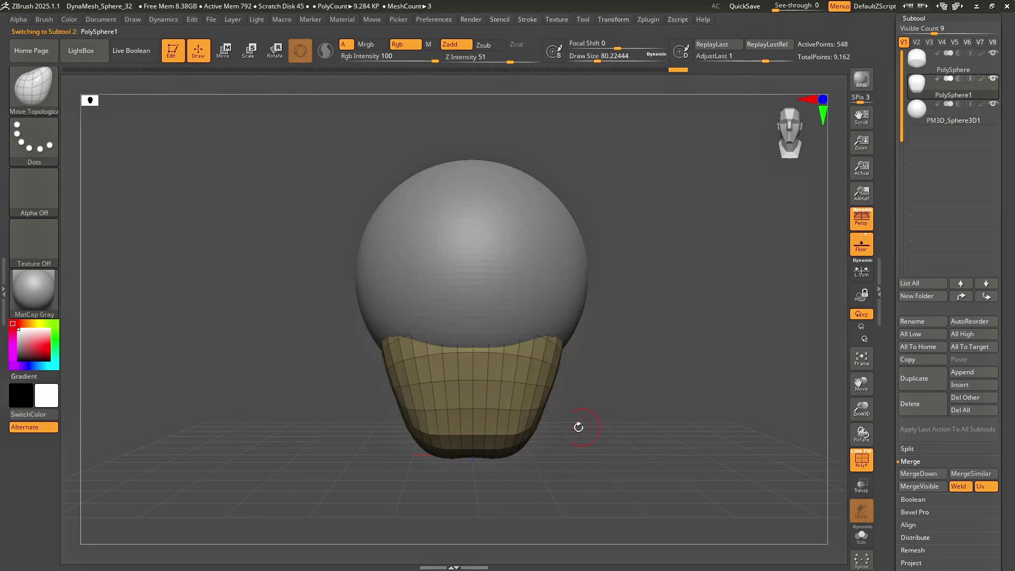
left_click(540, 217, "alt")
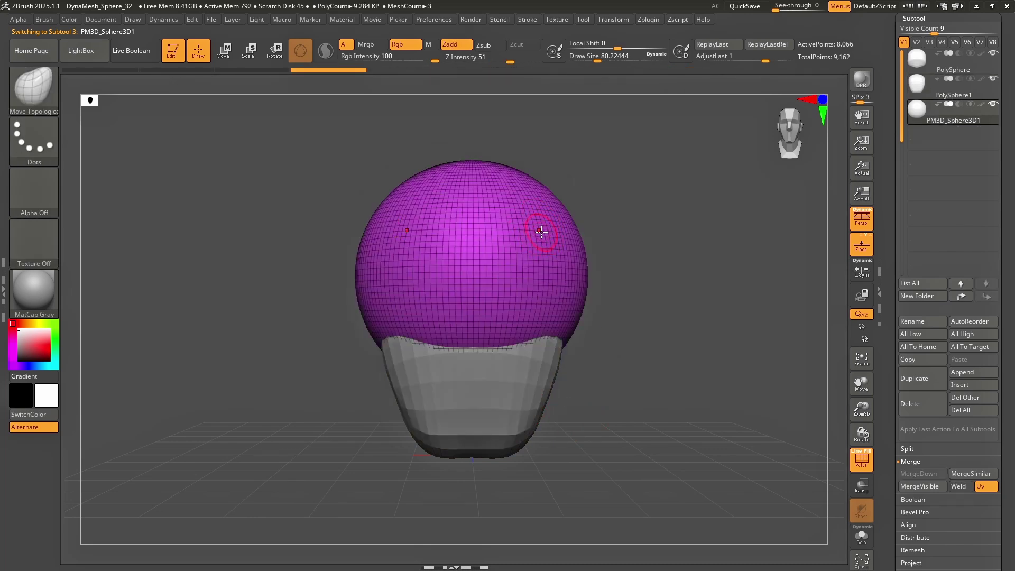
left_click(515, 409, "alt")
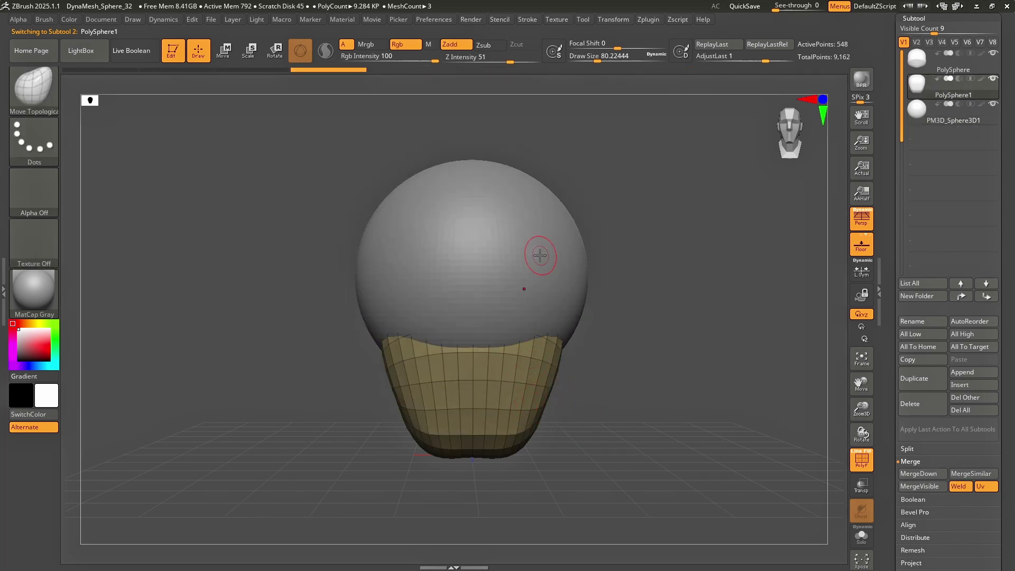
left_click(549, 227, "alt")
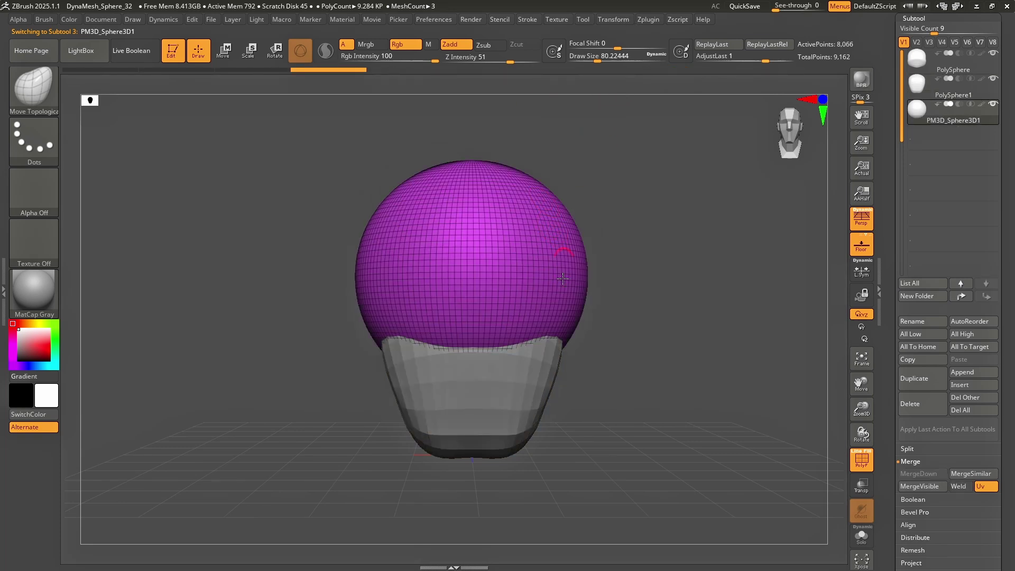
left_click(528, 384, "alt")
left_click(619, 21)
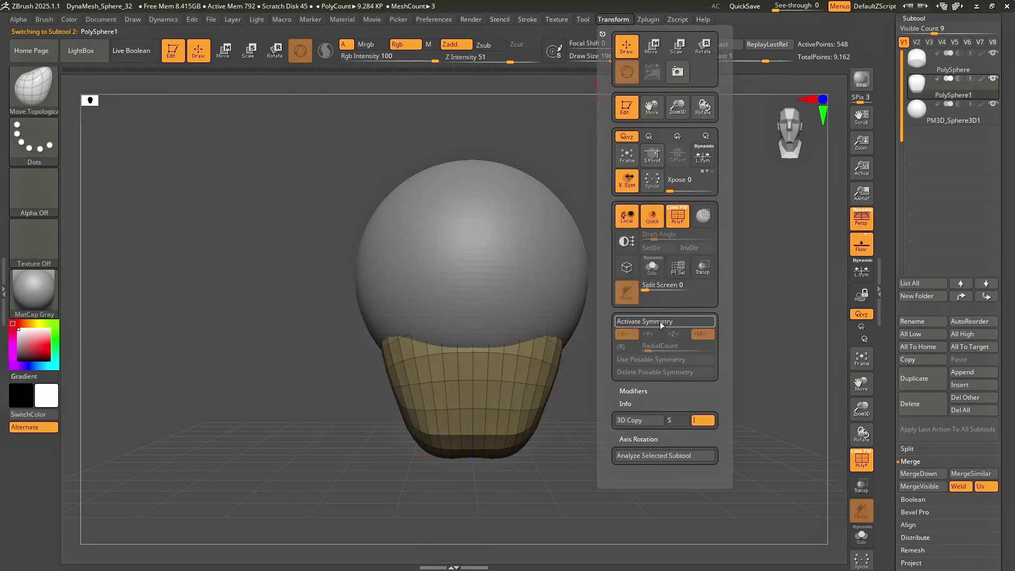
Step: Select the inserted sphere, scale it down and move it to the front centre of the face
left_click(555, 249, "alt")
left_click_drag(598, 256, 537, 249)
key("w")
right_click_drag(642, 232, 520, 305)
key("space")
key("r")
left_click_drag(480, 347, 439, 365)
right_click_drag(439, 338, 492, 312, "shift")
key("f")
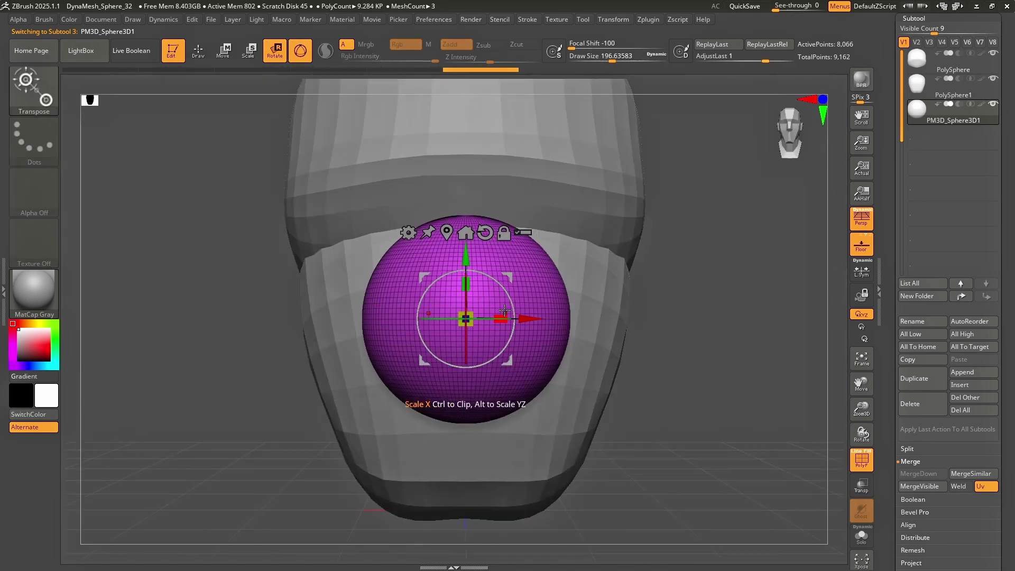
Step: Stretch the small sphere vertically into an ellipsoid and scale it down to nose size
left_click_drag(475, 314, 451, 329)
left_click_drag(470, 283, 467, 204)
right_click_drag(571, 225, 477, 274, "shift")
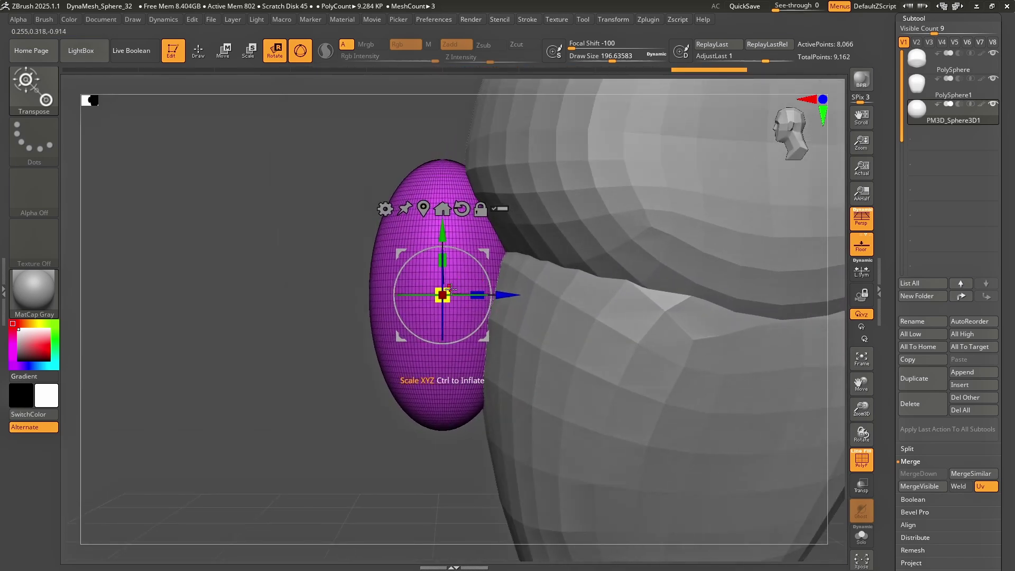
left_click_drag(449, 289, 428, 309)
Step: Remesh the nose ellipsoid with ZRemesher at a Target Polygons Count of 0.26168
left_click(919, 17)
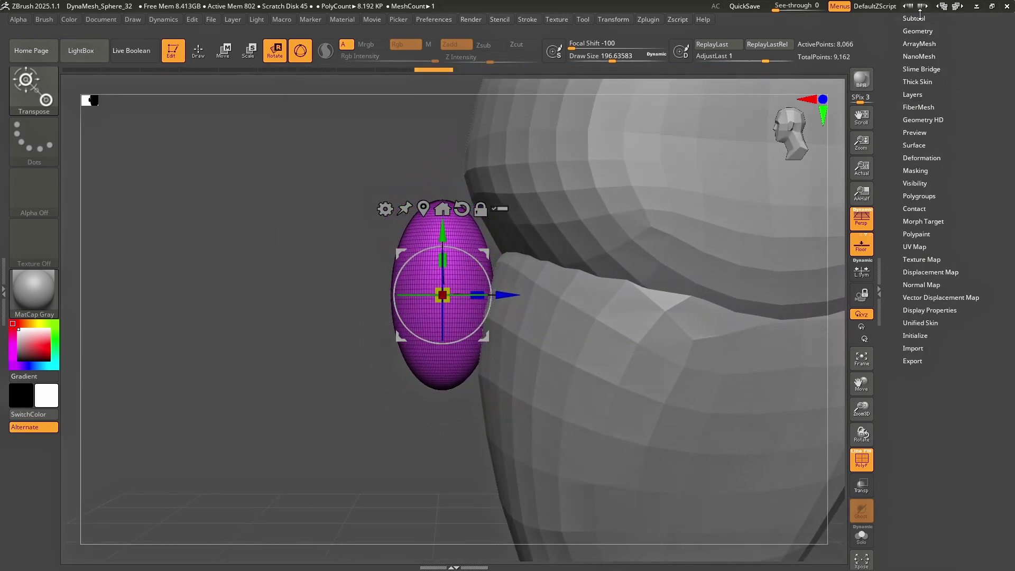
left_click(926, 31)
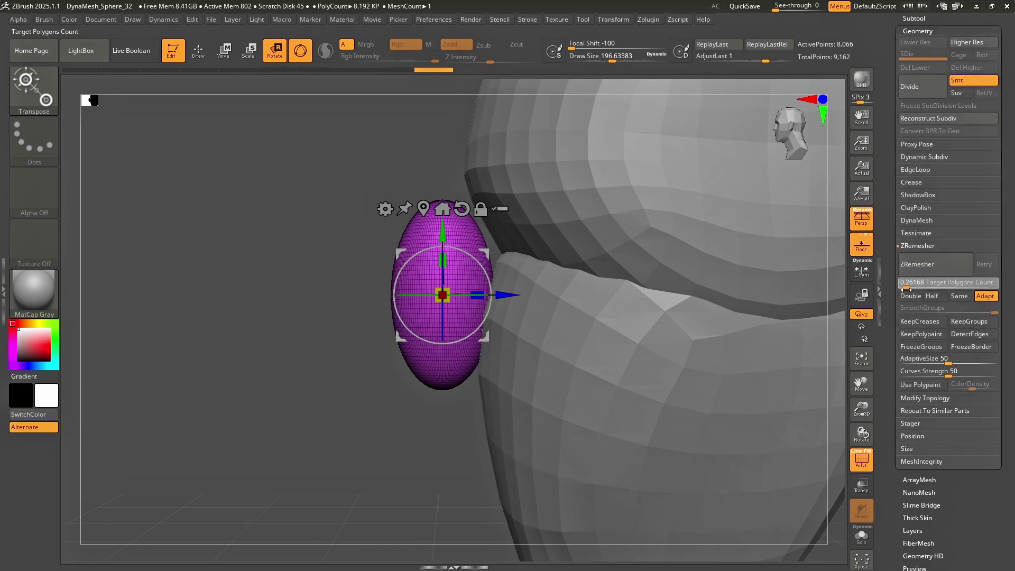
left_click(936, 264)
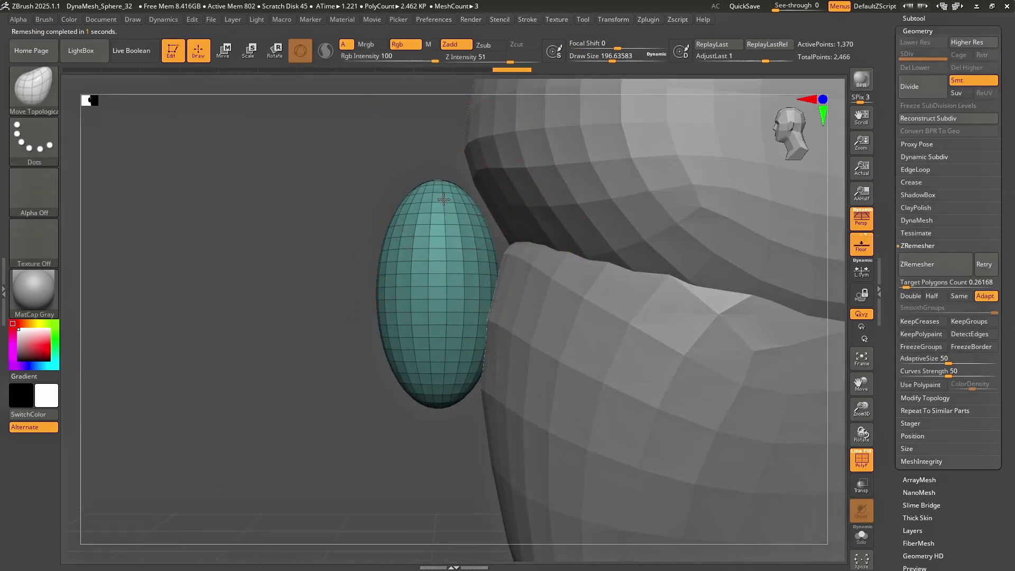
Step: Pull the top of the ellipsoid up to the brow and push its body back against the face with Move Topological
left_click_drag(446, 195, 476, 144)
left_click_drag(468, 225, 487, 228)
left_click_drag(443, 373, 465, 382)
left_click_drag(416, 268, 450, 268)
left_click_drag(459, 137, 504, 106)
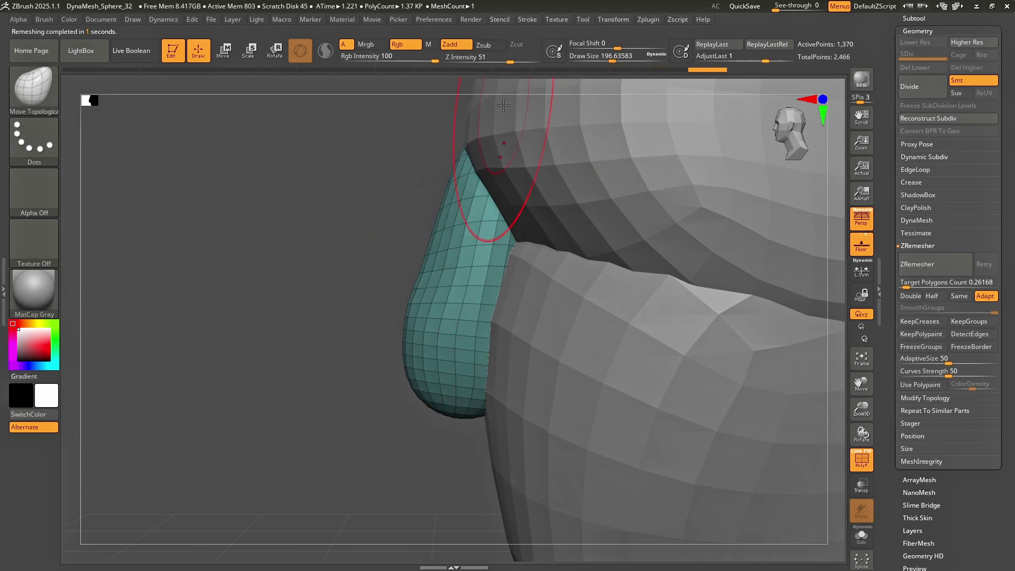
Step: Raise the underside of the nose and pull its tip forward into a long pointed profile
right_click_drag(460, 408, 429, 376, "alt")
left_click_drag(427, 382, 429, 354)
mouse_move(425, 368)
right_mouse_down()
mouse_move(427, 353)
mouse_move(513, 329)
right_mouse_up()
left_click_drag(513, 329, 594, 328)
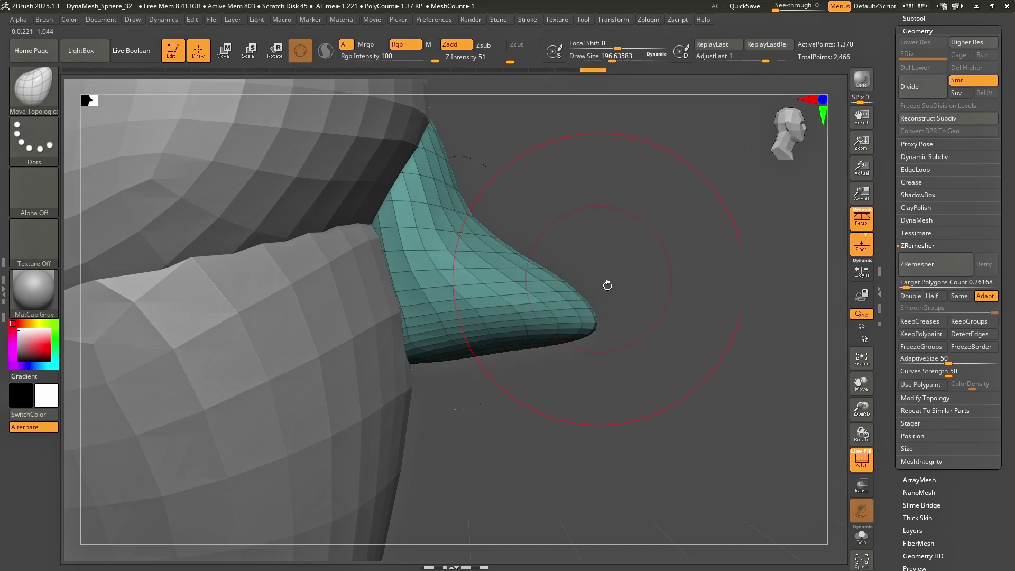
Step: Undo the latest remesh and run ZRemesher on the nose at a Target Polygons Count of 0.57514
right_click_drag(627, 315, 482, 334)
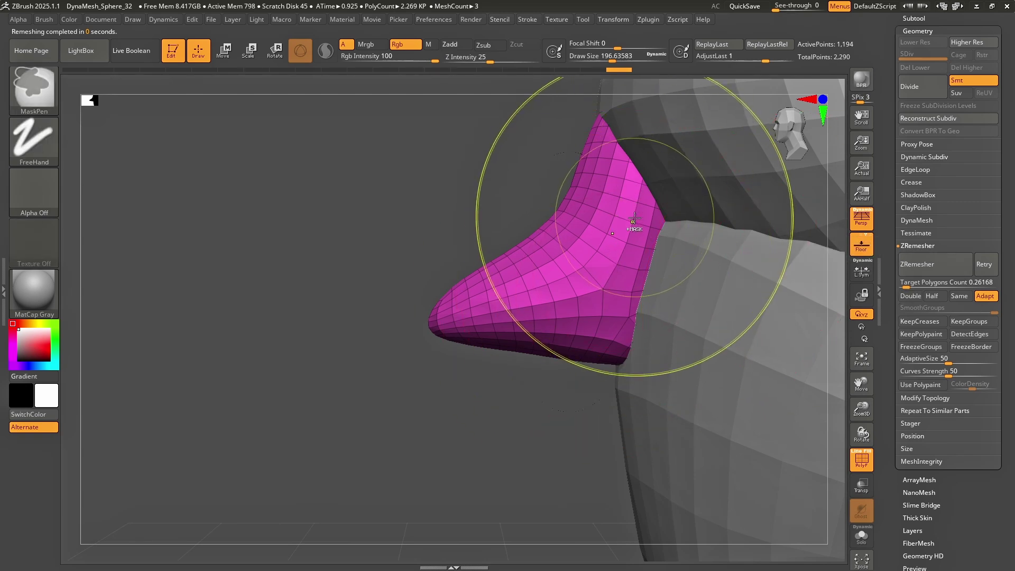
key("ctrl+z")
left_click(906, 287)
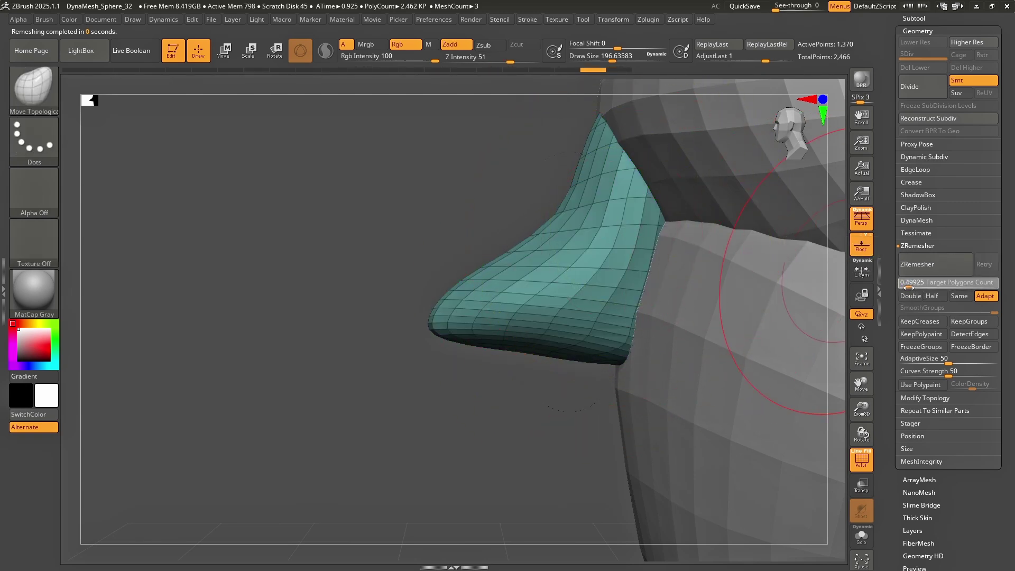
left_click(922, 262)
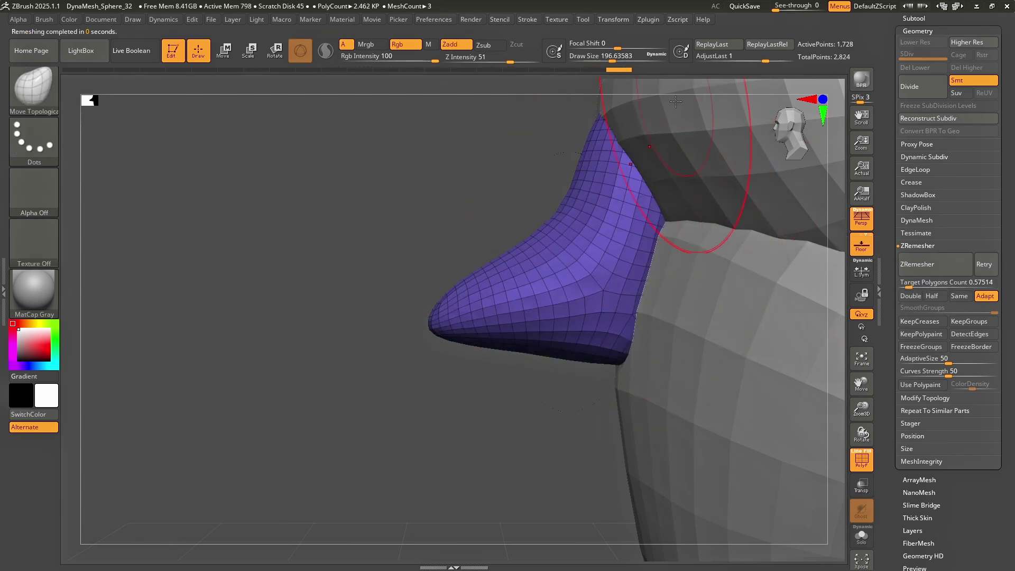
right_click_drag(470, 307, 572, 237)
right_click_drag(629, 248, 641, 251)
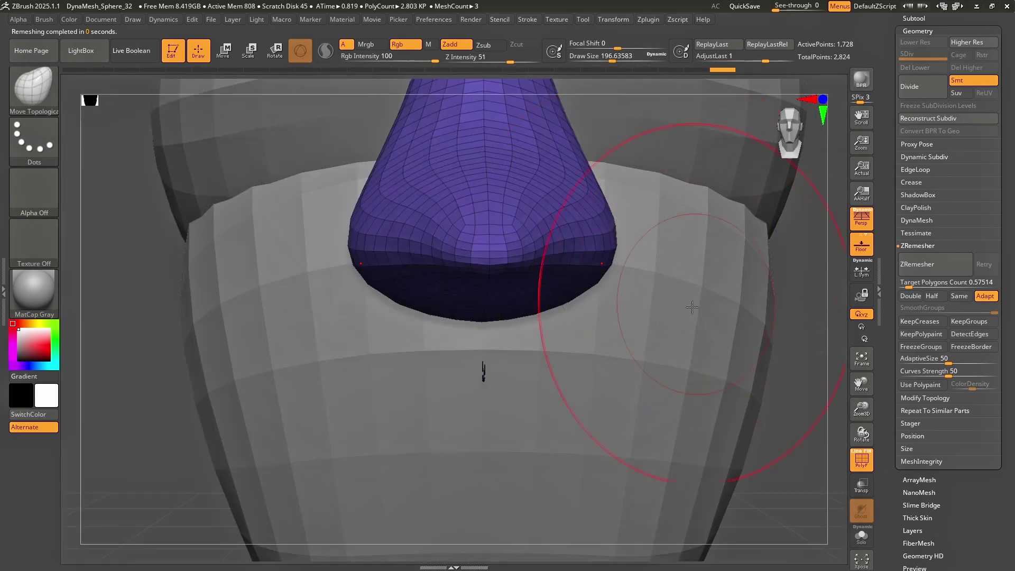
Step: Return to the detailed bust tool and examine its neck, shoulder and chest muscle subtools
right_click_drag(680, 317, 655, 362)
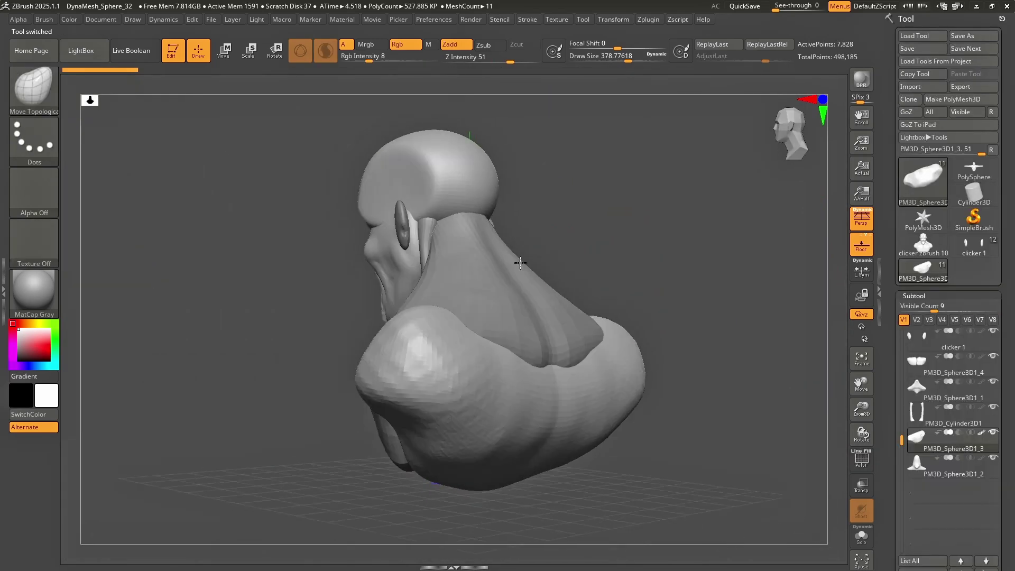
mouse_move(413, 270)
right_mouse_down()
mouse_move(624, 271)
mouse_move(571, 271)
mouse_move(555, 301)
mouse_move(621, 239)
mouse_move(617, 283)
mouse_move(587, 238)
right_mouse_up()
right_click_drag(529, 275, 595, 258, "alt")
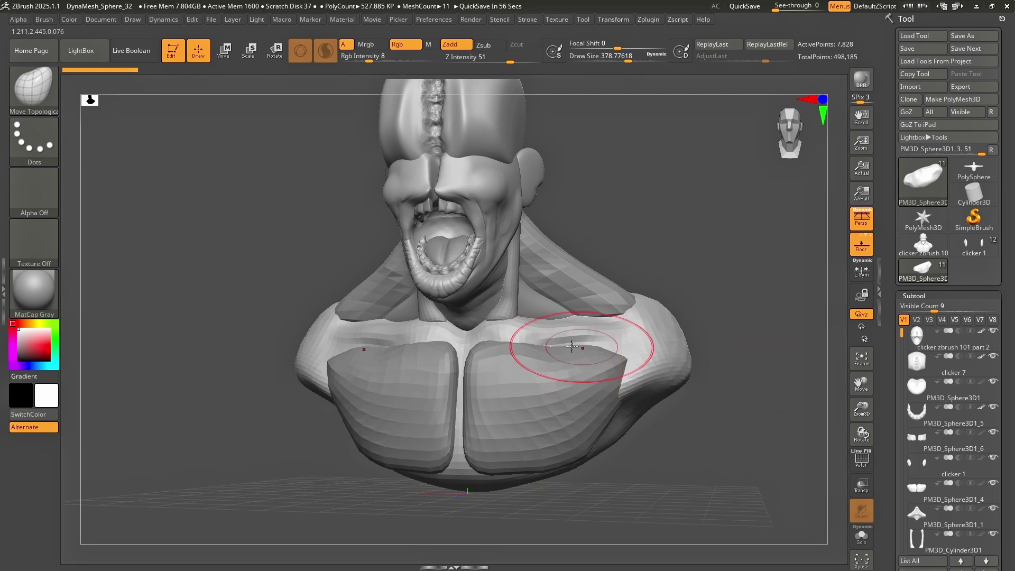
right_click_drag(551, 344, 637, 359)
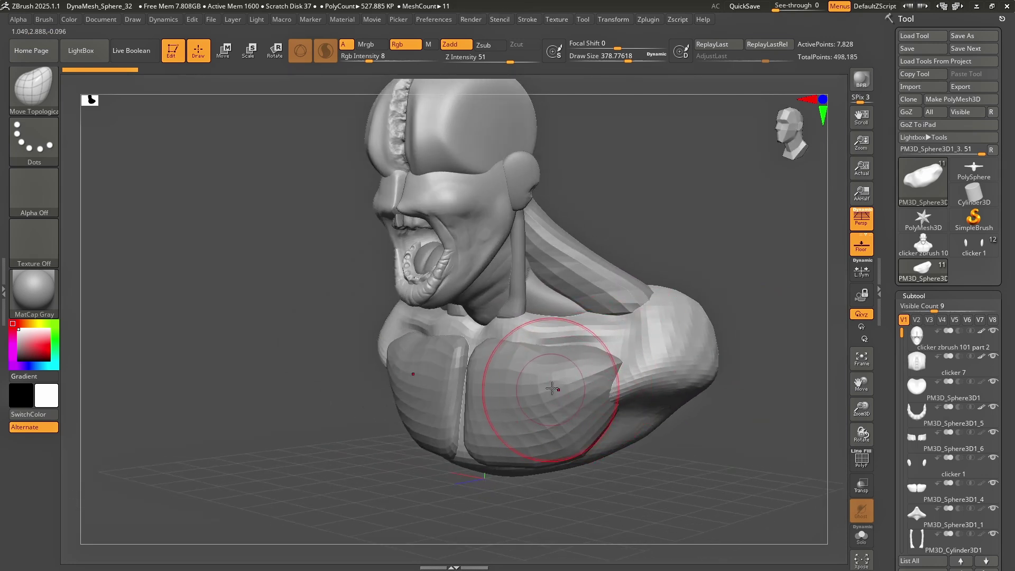
left_click_drag(543, 395, 518, 406)
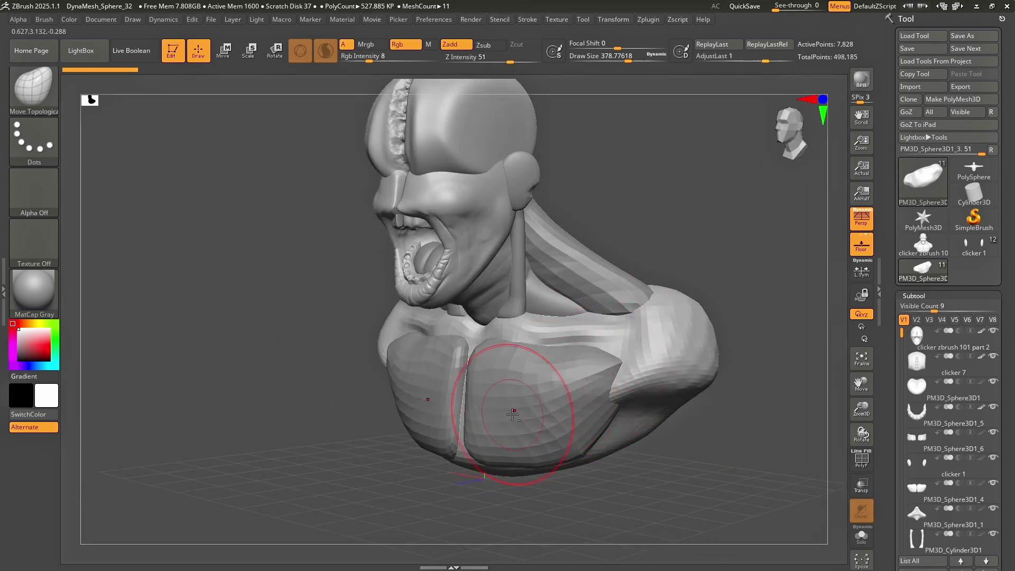
Step: Turn on the polyframe display and subdivide the large neck-to-shoulder muscle subtool twice
left_click(858, 466)
left_click(492, 228, "alt")
right_click_drag(569, 211, 567, 274, "ctrl")
left_click(610, 329, "alt")
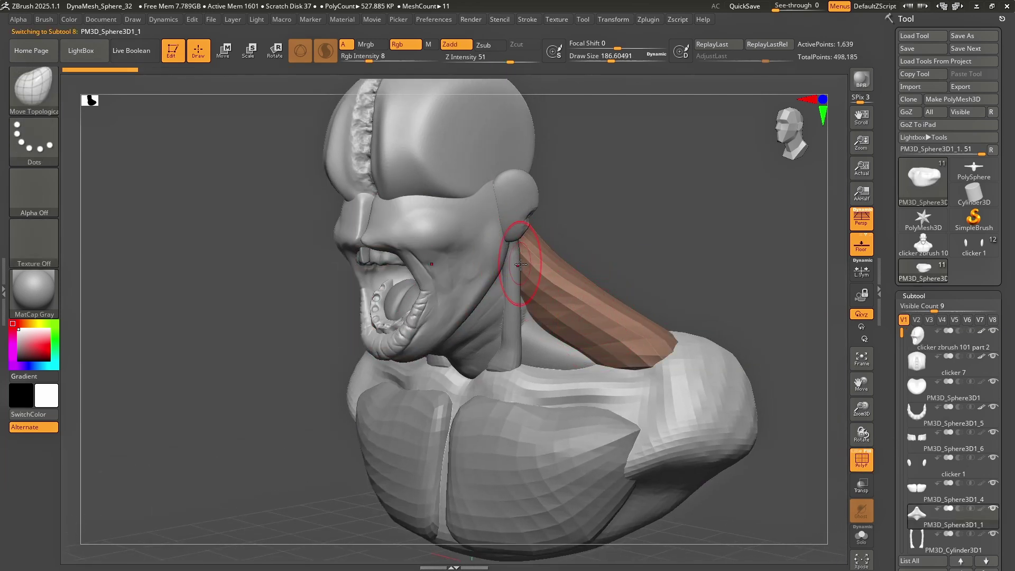
left_click(922, 297)
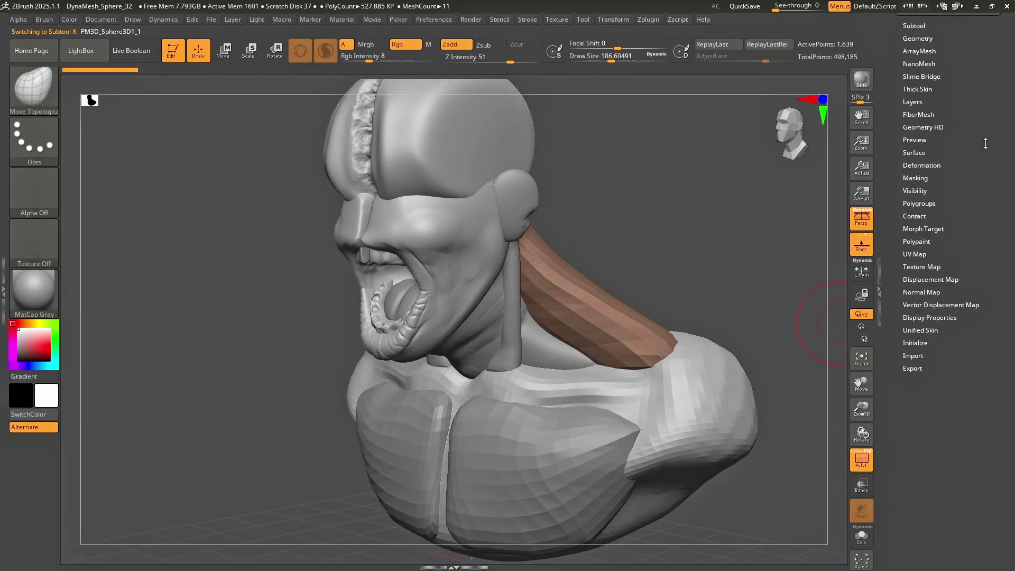
left_click_drag(991, 134, 988, 333)
left_click(921, 237)
left_click(921, 172)
left_click(921, 173)
Step: Subdivide the chest muscle subtool and the shoulder-and-torso subtool once each
right_click_drag(589, 305, 528, 292)
left_click_drag(528, 291, 509, 362)
left_click(519, 358, "alt")
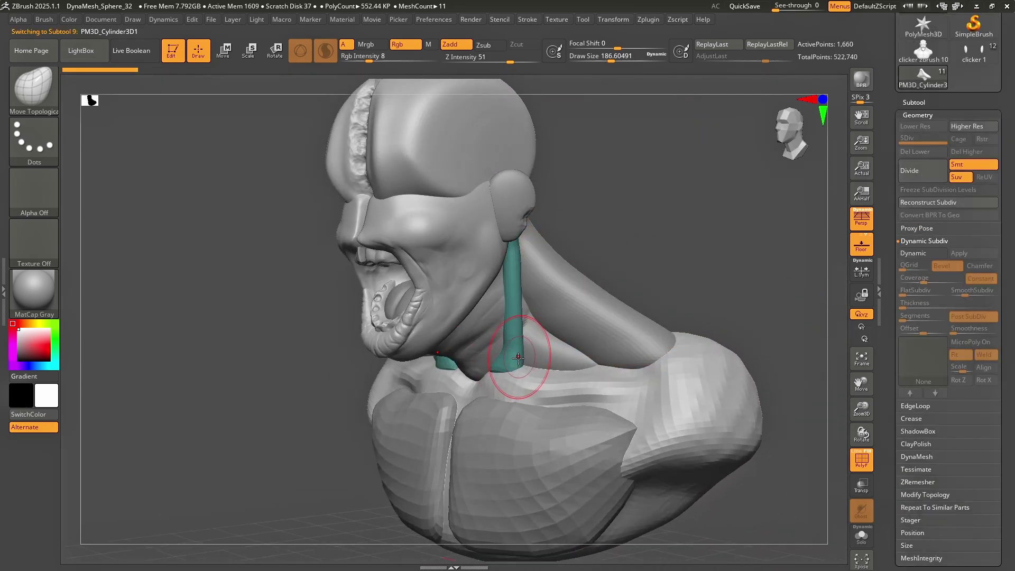
left_click(562, 450, "alt")
left_click(920, 176)
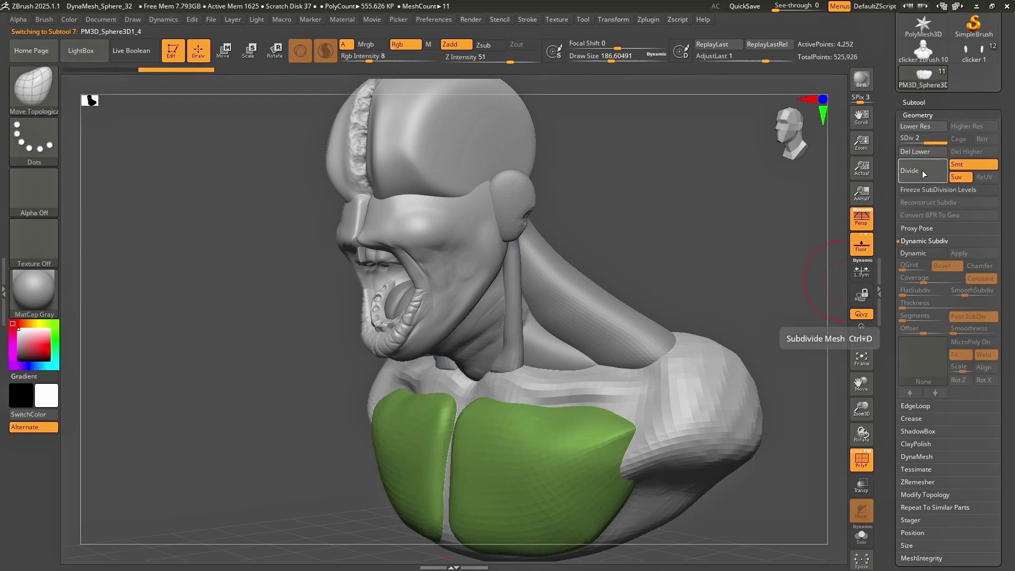
left_click(741, 387, "alt")
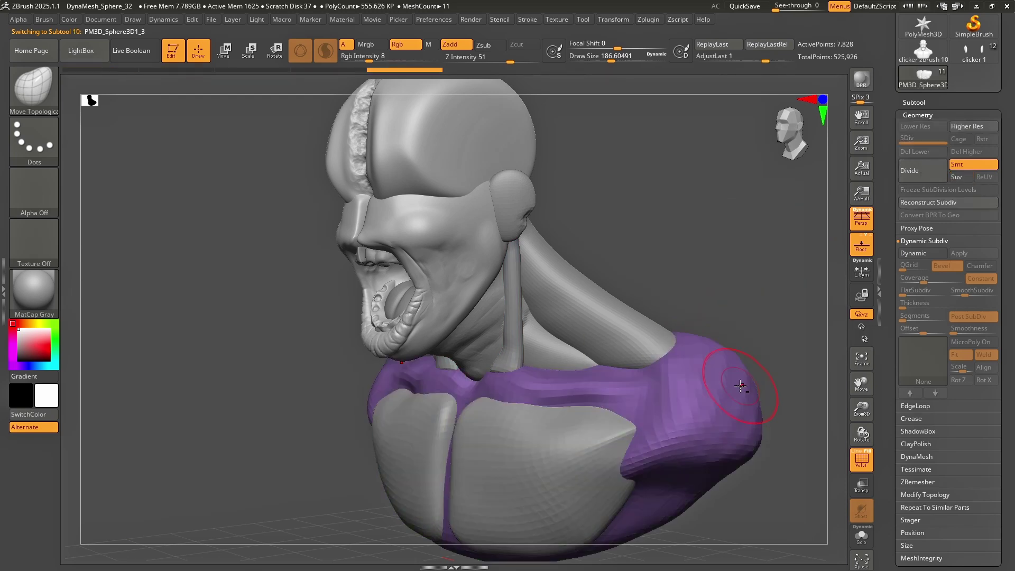
left_click(919, 179)
mouse_move(575, 305)
right_mouse_down()
mouse_move(597, 320)
mouse_move(574, 290)
right_mouse_up()
Step: Select the top head subtool and merge all subtools below it down into a single mesh, suppressing further merge warnings
left_click(915, 103)
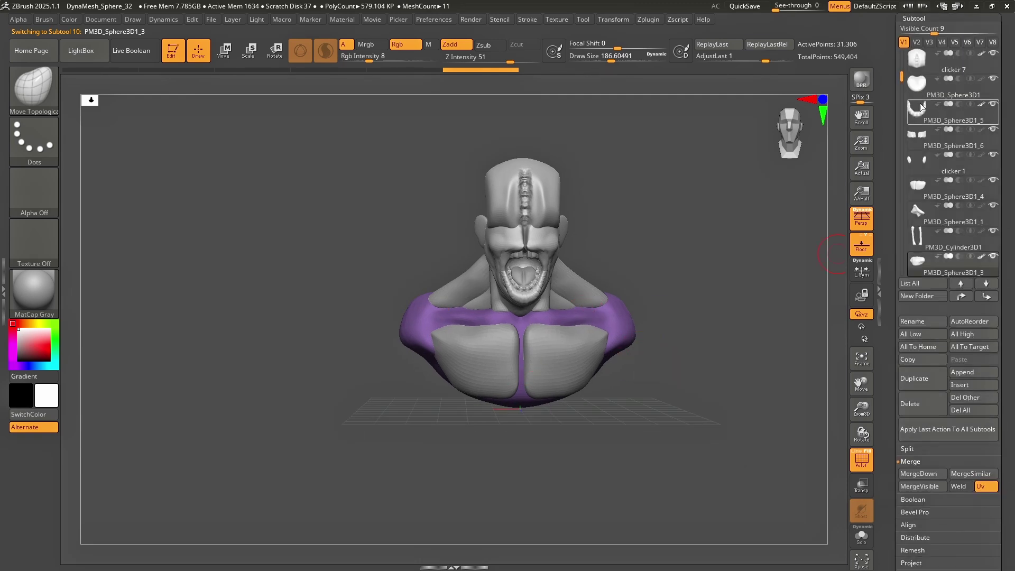
left_click(976, 65)
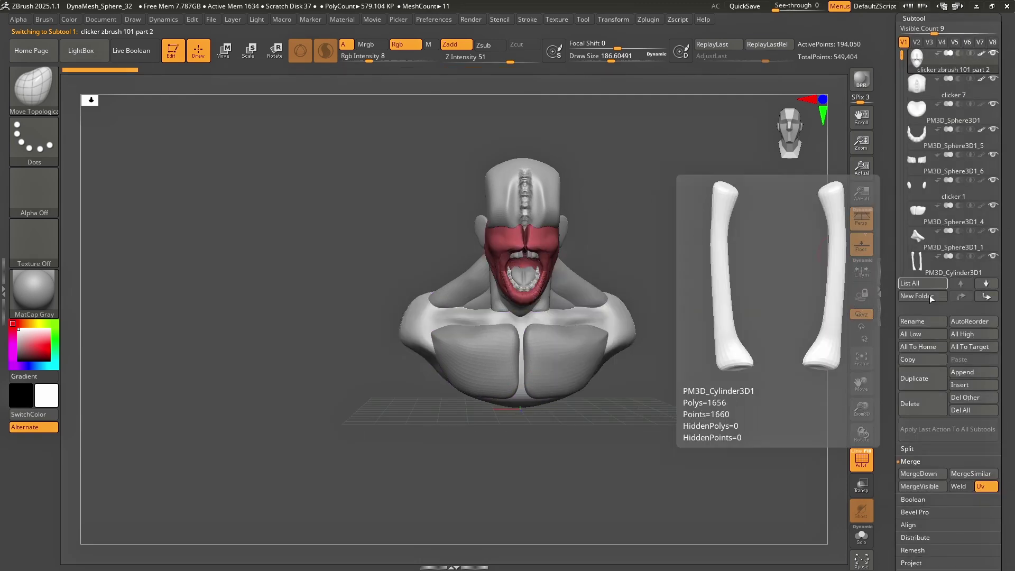
left_click(929, 475)
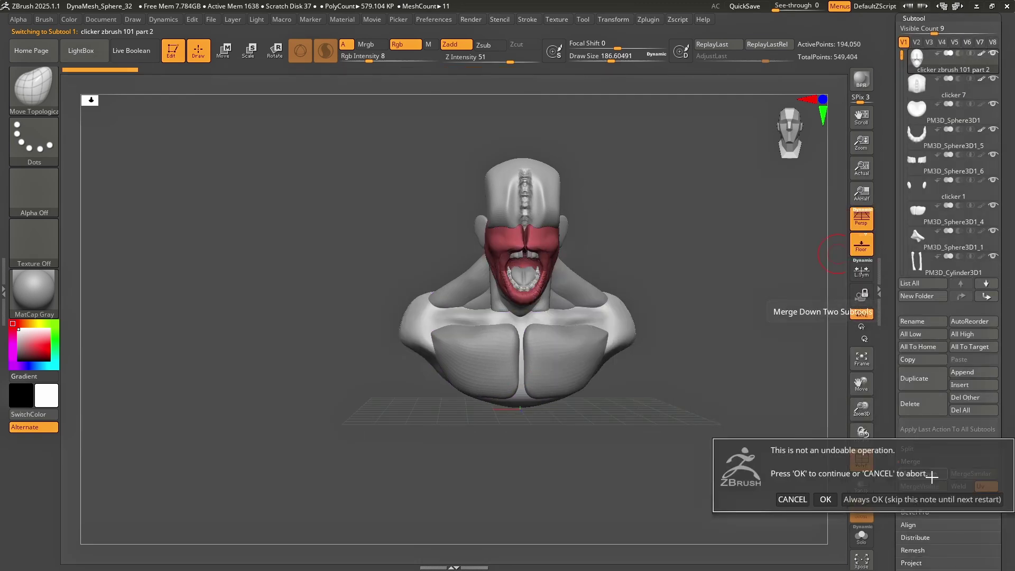
left_click(889, 501)
left_click(931, 475)
left_click(930, 475)
left_click(929, 475)
left_click(930, 475)
left_click(929, 475)
left_click(929, 475)
left_click(929, 475)
left_click(929, 475)
left_click(929, 475)
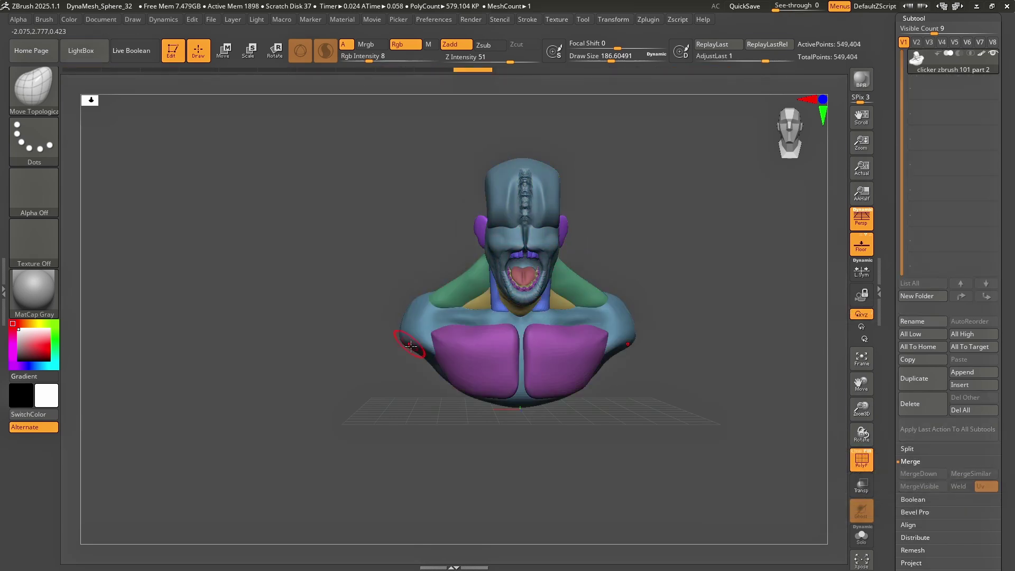
Step: Turn off the polyframe display and inspect the merged bust's neck, shoulder and chest transitions from several angles
left_click(867, 462)
left_click_drag(782, 324, 682, 339)
key("f")
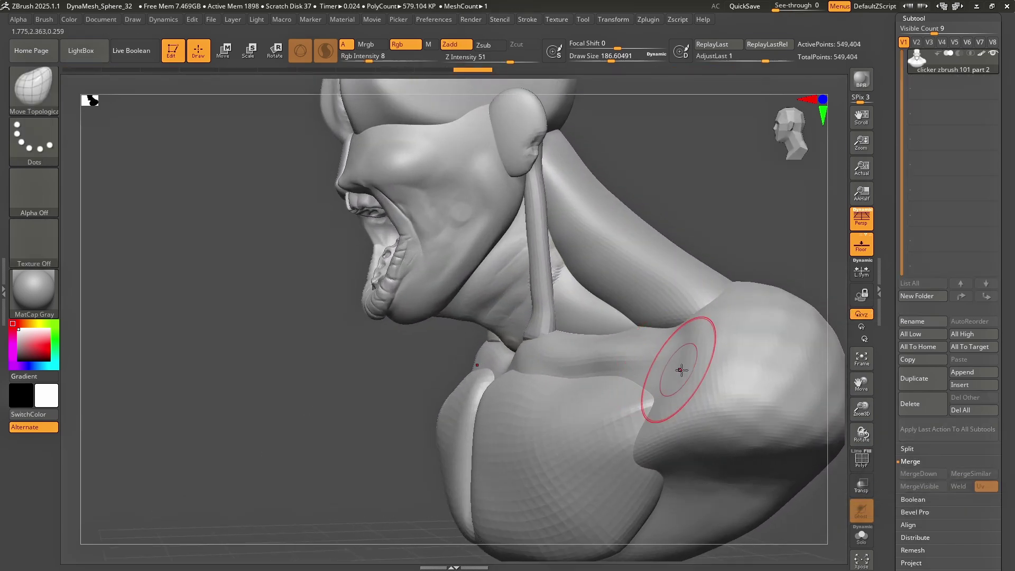
key("f")
right_click_drag(692, 365, 588, 342, "alt")
right_click_drag(655, 387, 576, 338)
key("s")
mouse_move(506, 372)
left_mouse_down()
mouse_move(531, 378)
mouse_move(468, 446)
left_mouse_up()
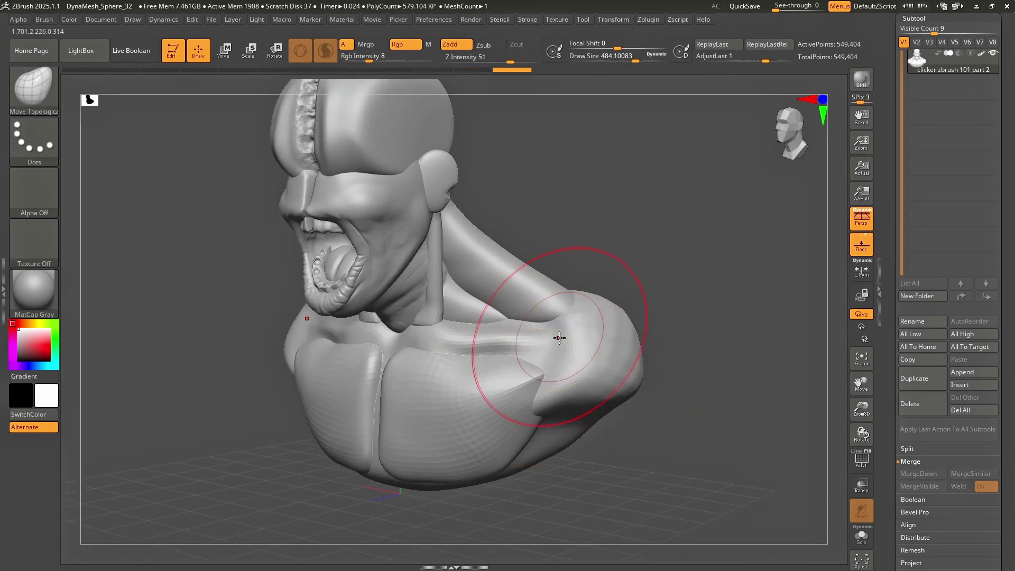
right_click_drag(556, 340, 525, 173)
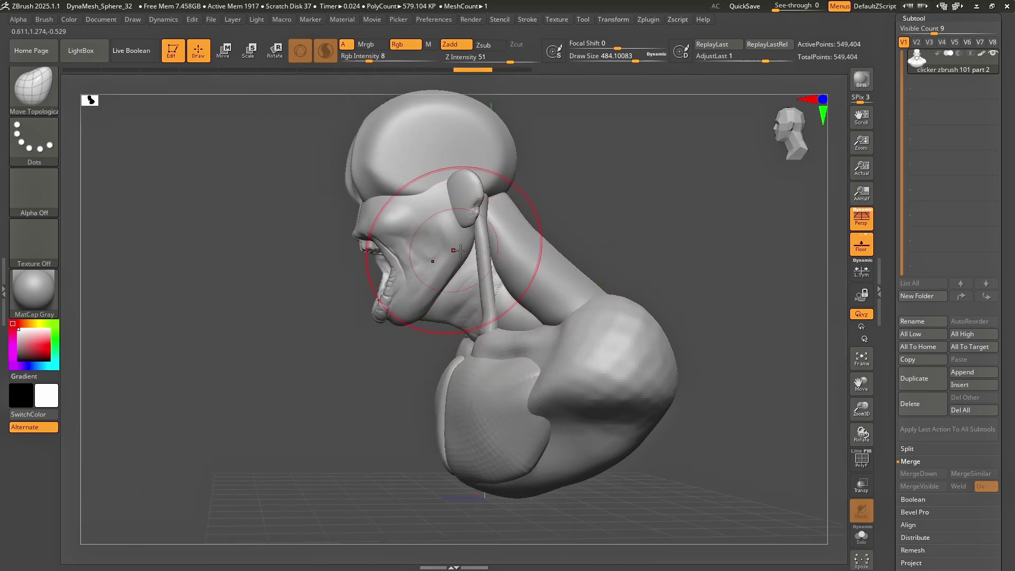
right_click_drag(487, 272, 542, 292)
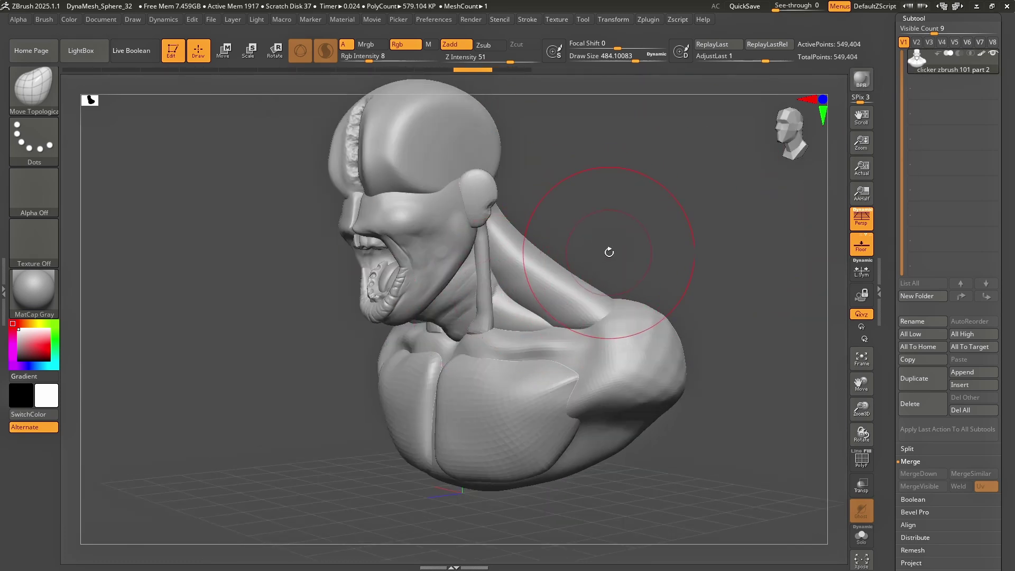
Step: Show the DynaMesh settings for the merged bust and set Blur to 0
left_click(927, 17)
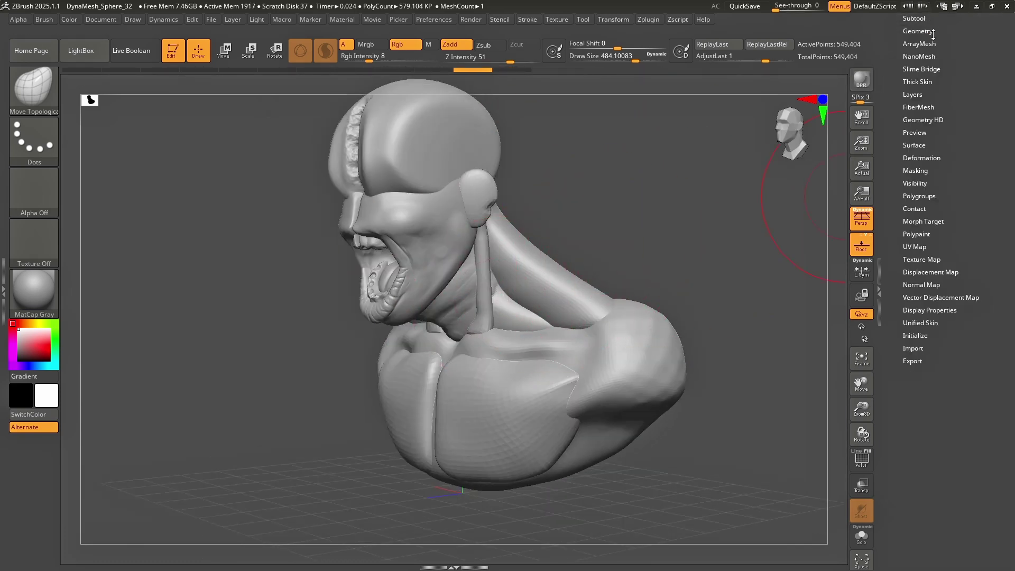
left_click(919, 30)
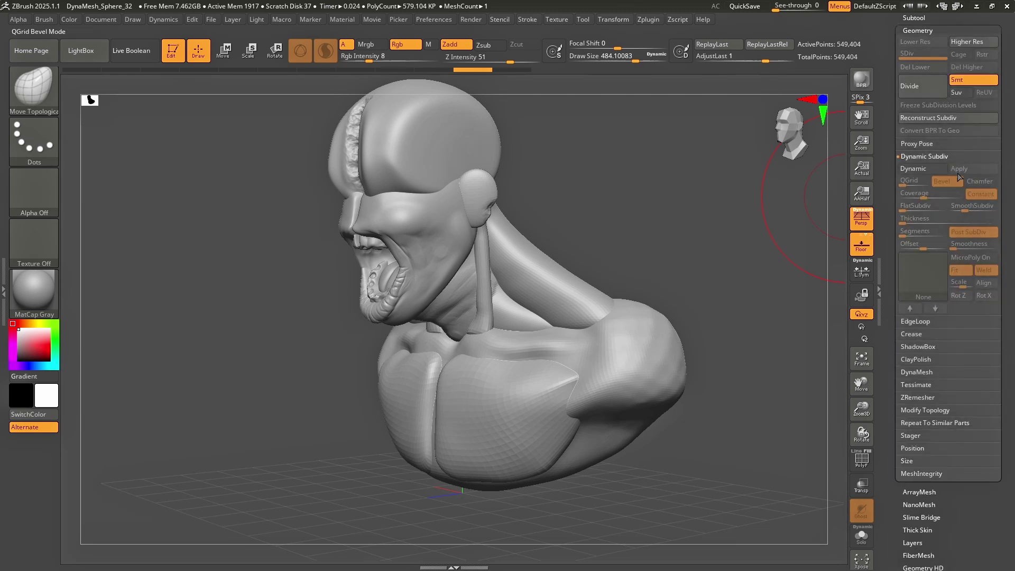
left_click(916, 372)
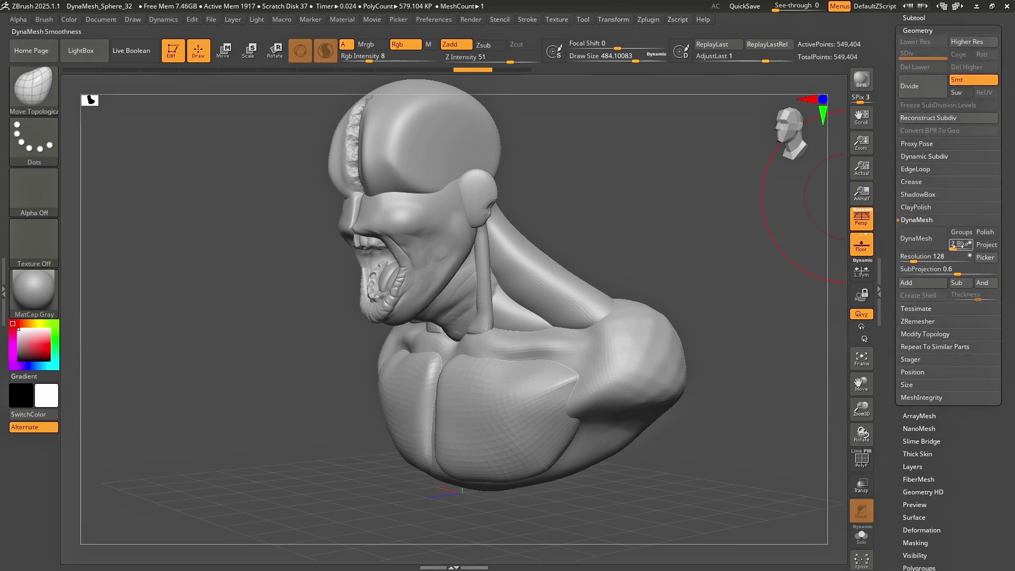
left_click_drag(960, 246, 931, 245)
Step: Try DynaMesh on the merged bust at resolution 128 and check the seams between the muscles
left_click(922, 243)
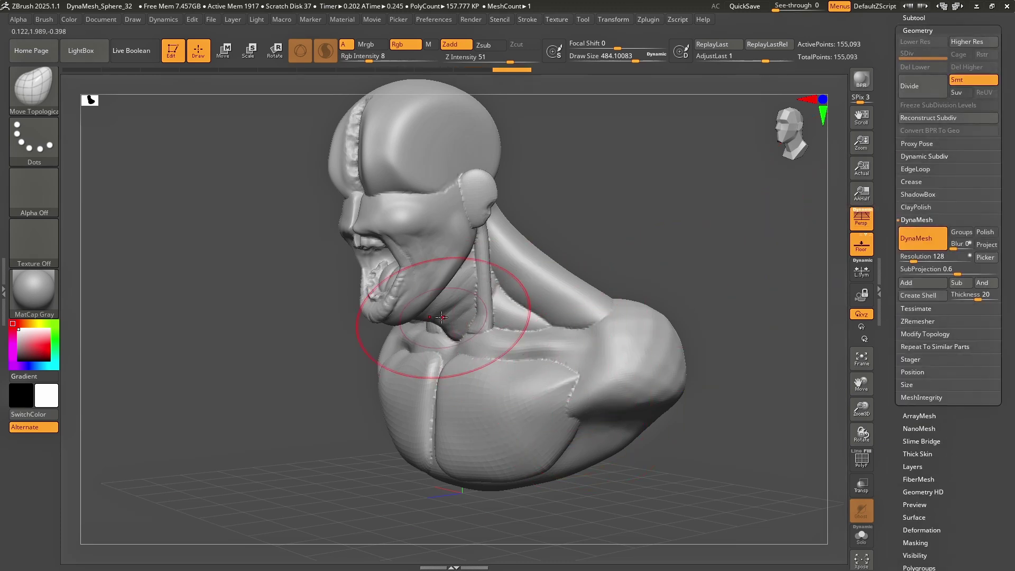
left_click_drag(320, 304, 519, 293)
right_click_drag(519, 293, 344, 303)
right_click_drag(465, 302, 582, 355, "ctrl")
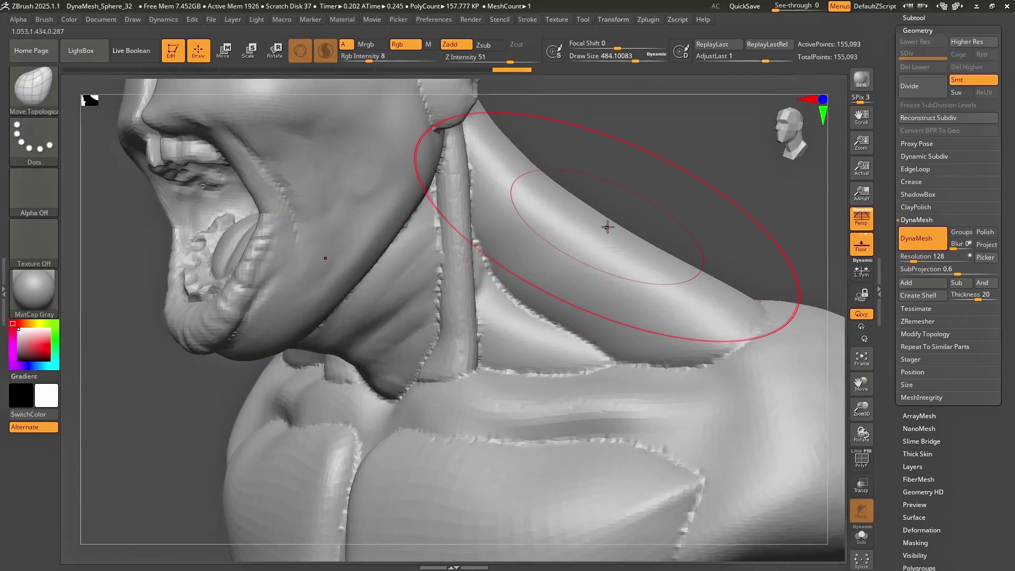
key("ctrl+z")
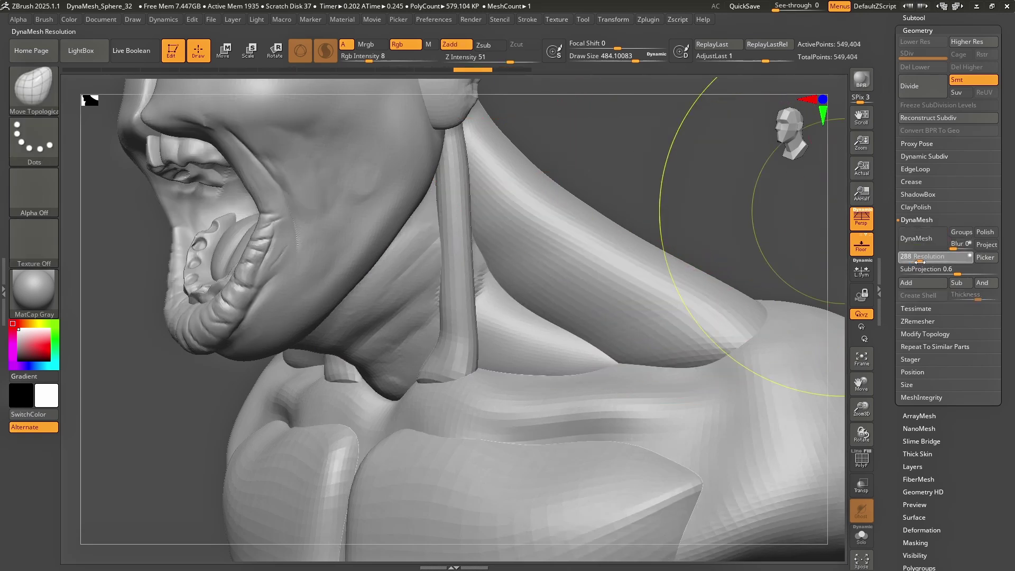
Step: Run DynaMesh on the merged bust at resolution 344 and reduce the brush size to about 145
left_click(918, 241)
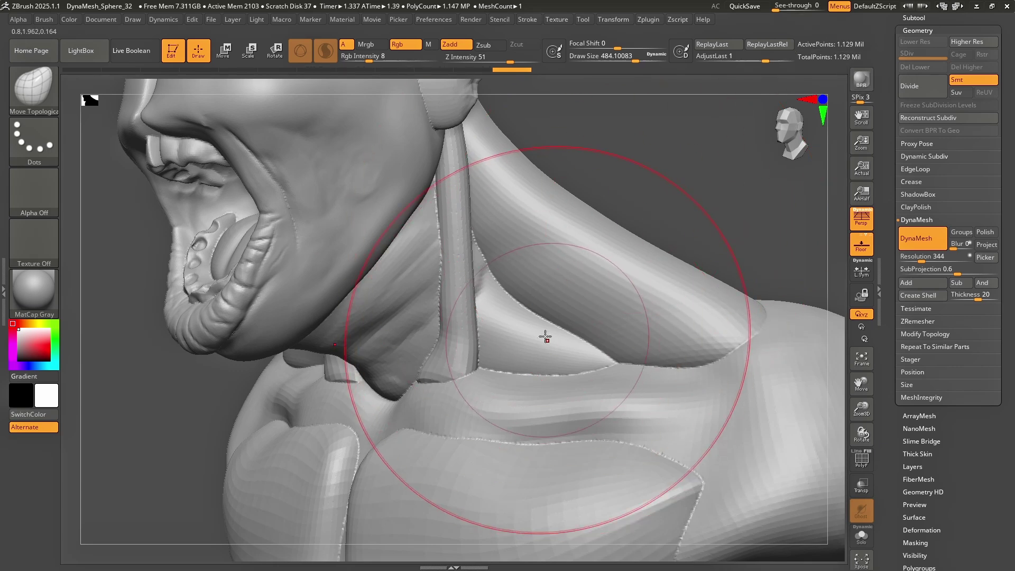
key("s")
left_click_drag(524, 306, 495, 304)
right_click_drag(526, 358, 582, 375, "ctrl")
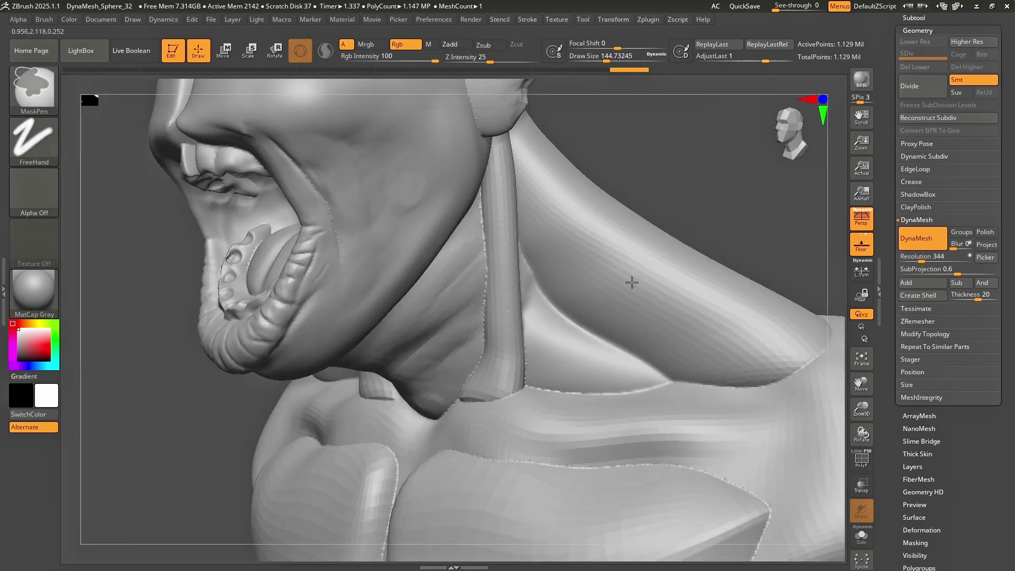
Step: Smooth the seams where the neck muscles join the neck and collarbone area
right_click_drag(632, 283, 483, 281)
left_click_drag(441, 209, 441, 225, "shift")
mouse_move(526, 354)
right_mouse_down()
mouse_move(526, 447)
mouse_move(529, 410)
mouse_move(551, 443)
right_mouse_up()
mouse_move(552, 443)
right_mouse_down("alt")
mouse_move(528, 369)
mouse_move(556, 312)
right_mouse_up("alt")
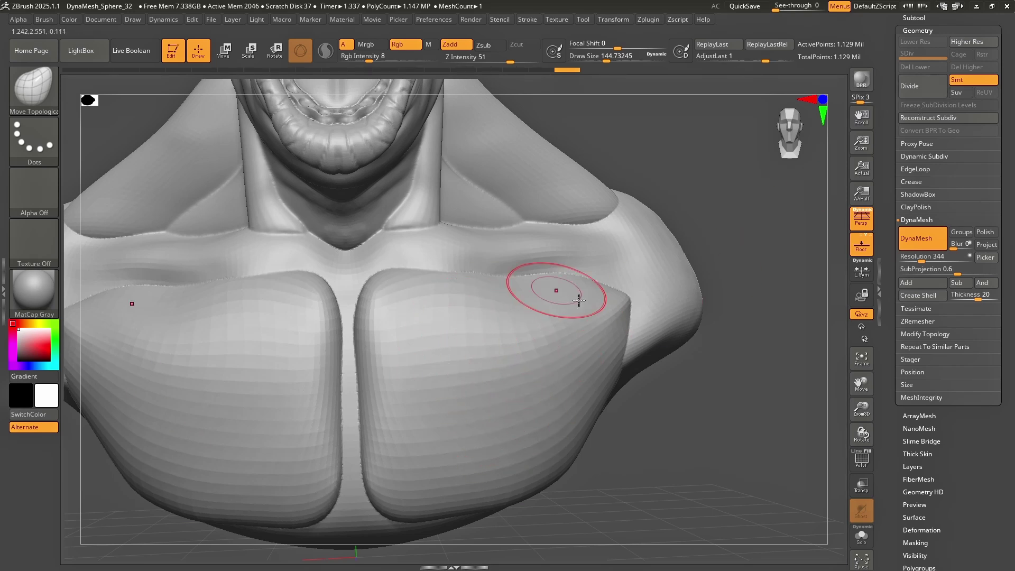
mouse_move(512, 356)
right_mouse_down()
mouse_move(516, 344)
mouse_move(465, 352)
right_mouse_up()
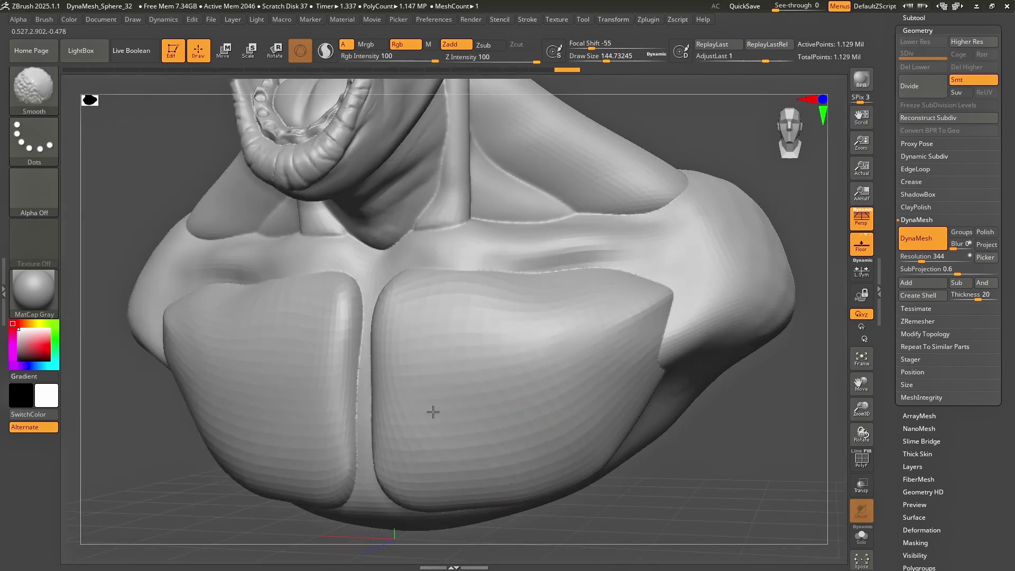
Step: Enlarge the brush to about 331 and smooth the chest muscles and their seams
key("ctrl")
key("s")
left_click_drag(510, 389, 556, 390)
mouse_move(555, 390)
right_mouse_down("ctrl")
mouse_move(557, 338)
mouse_move(560, 362)
right_mouse_up("ctrl")
key("s")
left_click_drag(542, 369, 526, 369)
Step: Load the Smooth Stronger brush from the LightBox Smooth brushes as the smoothing brush
left_click(40, 97)
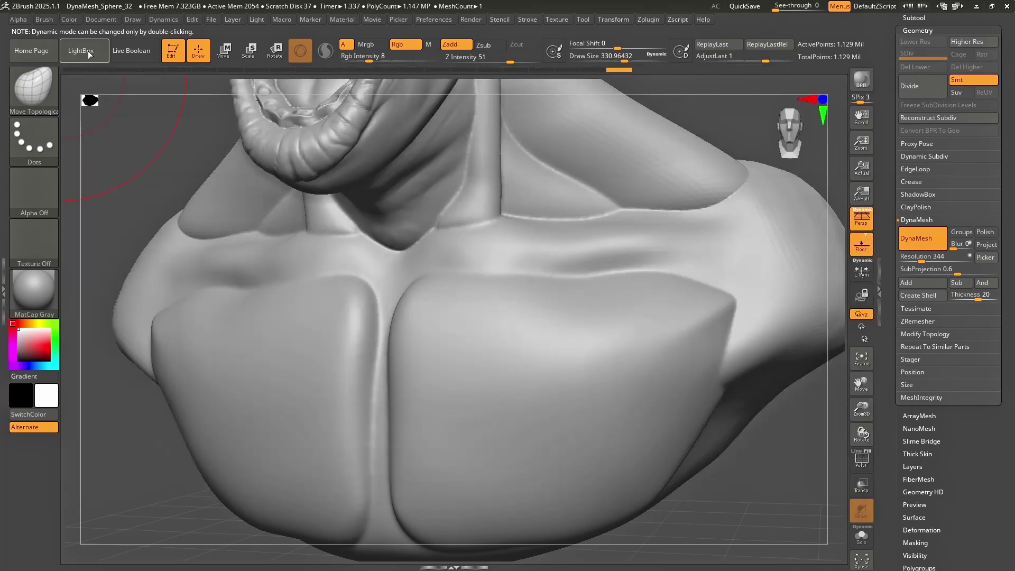
left_click(81, 50)
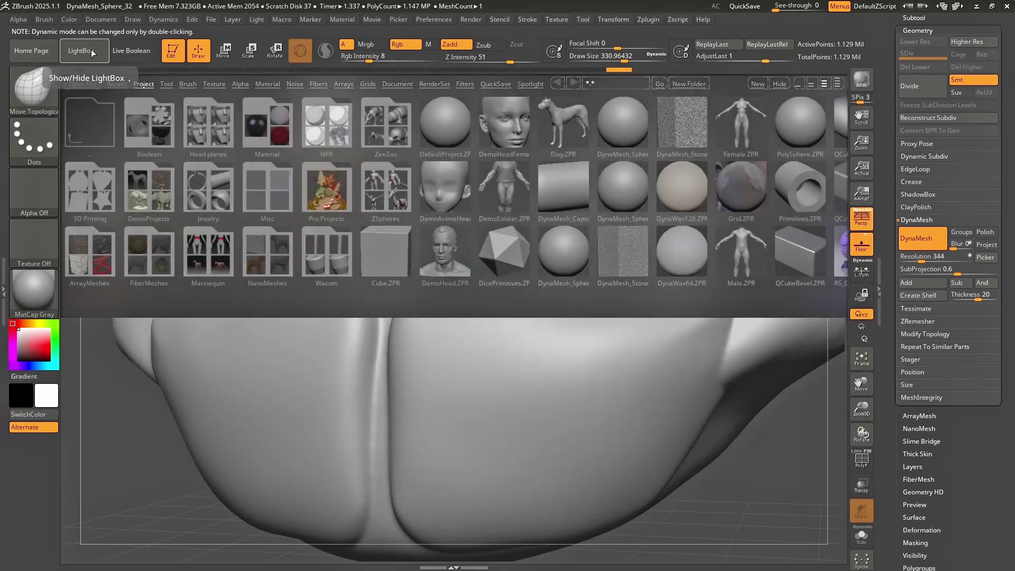
left_click(187, 83)
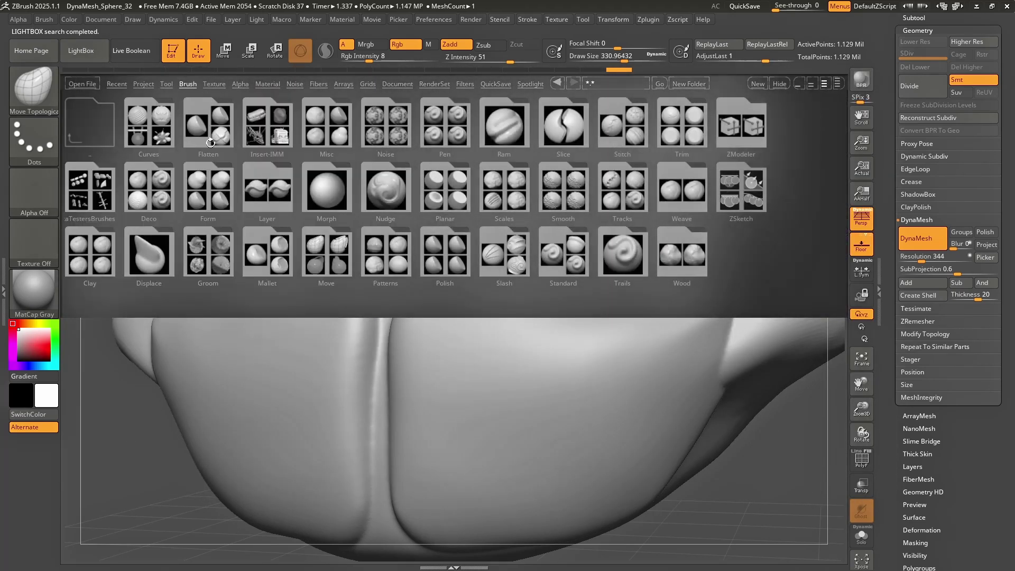
double_click(562, 192)
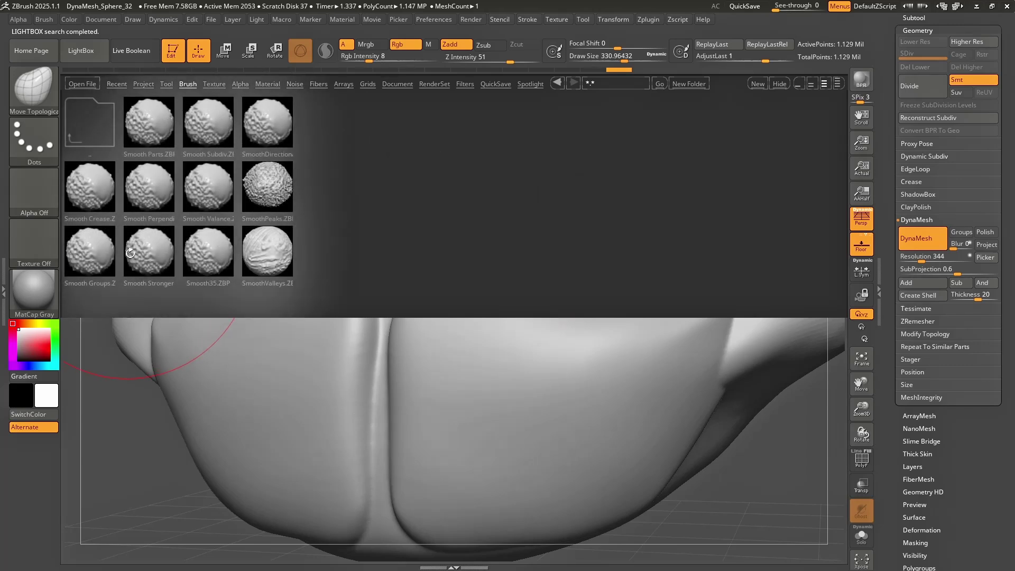
double_click(150, 255)
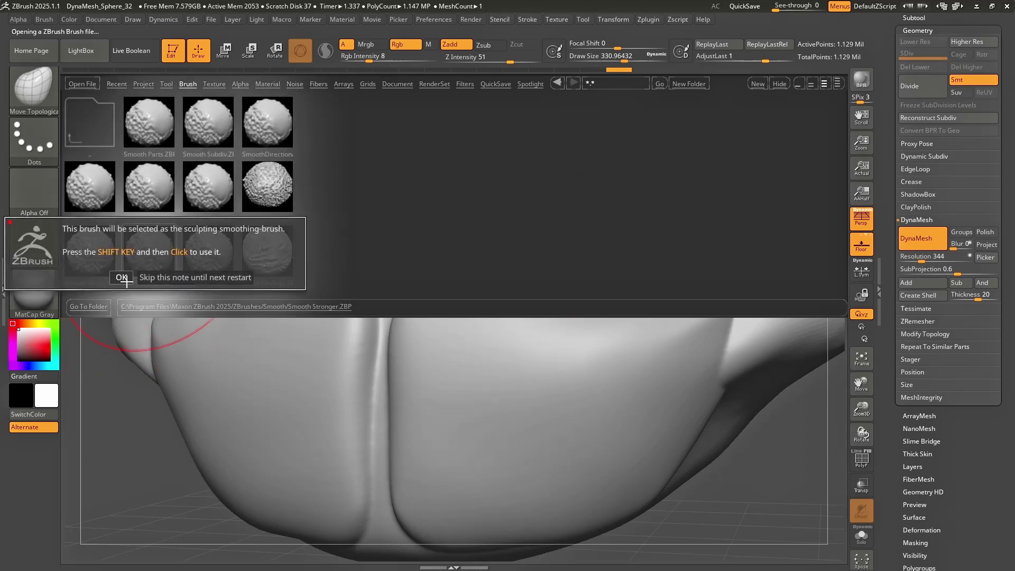
left_click(124, 279)
Step: Try smoothing the bust's muscle transitions and open mouth with Smooth Stronger, and undo the mouth smoothing
mouse_move(383, 290)
right_mouse_down("ctrl")
mouse_move(413, 315)
mouse_move(428, 283)
mouse_move(446, 281)
right_mouse_up("ctrl")
mouse_move(414, 148)
left_mouse_down("shift")
mouse_move(585, 285)
mouse_move(319, 173)
mouse_move(497, 301)
left_mouse_up("shift")
mouse_move(418, 317)
right_mouse_down("ctrl")
mouse_move(465, 290)
mouse_move(547, 285)
right_mouse_up("ctrl")
right_click_drag(653, 357, 642, 386)
left_click_drag(641, 386, 671, 377, "shift")
right_click_drag(732, 291, 483, 245)
left_click_drag(416, 205, 423, 207, "shift")
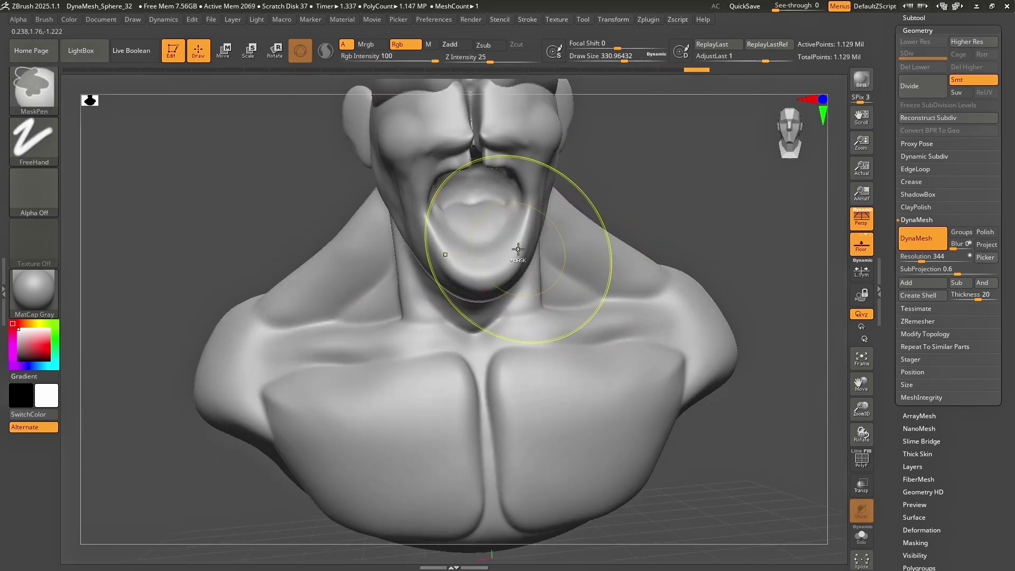
key("ctrl+z")
Step: Switch back to the Move Topological brush and open the Deformation settings for the merged bust
mouse_move(503, 256)
right_mouse_down("alt")
mouse_move(515, 365)
mouse_move(507, 318)
right_mouse_up("alt")
right_click_drag(370, 296, 455, 281)
mouse_move(366, 270)
right_mouse_down("ctrl")
mouse_move(437, 268)
mouse_move(399, 335)
right_mouse_up("ctrl")
key("b")
key("m")
key("t")
mouse_move(650, 339)
right_mouse_down()
mouse_move(469, 329)
mouse_move(575, 294)
mouse_move(436, 357)
right_mouse_up()
left_click(930, 32)
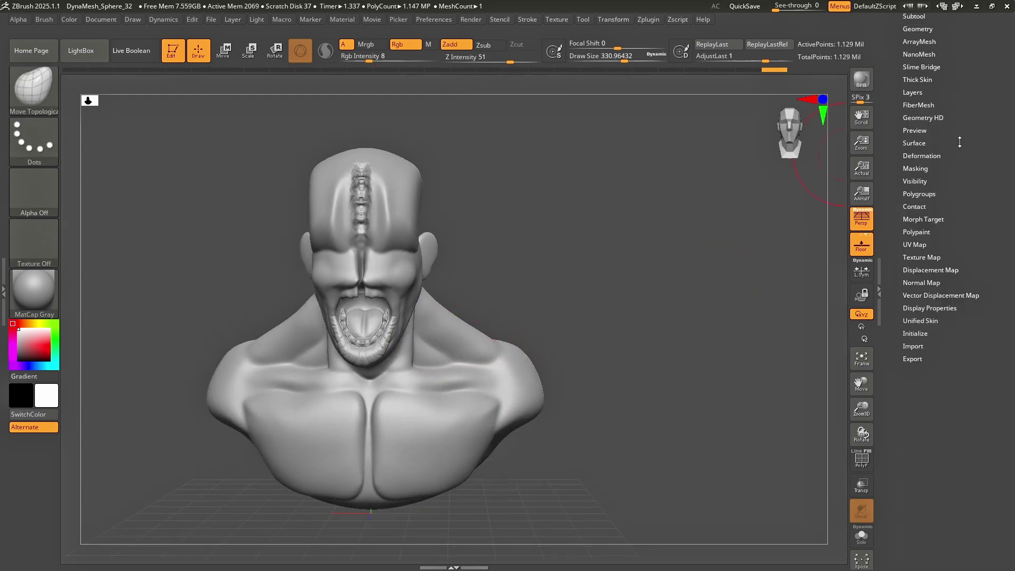
left_click(926, 156)
Step: Try a Polish deformation of about 66 on the whole bust and check the shoulder seams and mouth
right_click_drag(619, 301, 539, 317)
right_click_drag(648, 292, 716, 411, "ctrl")
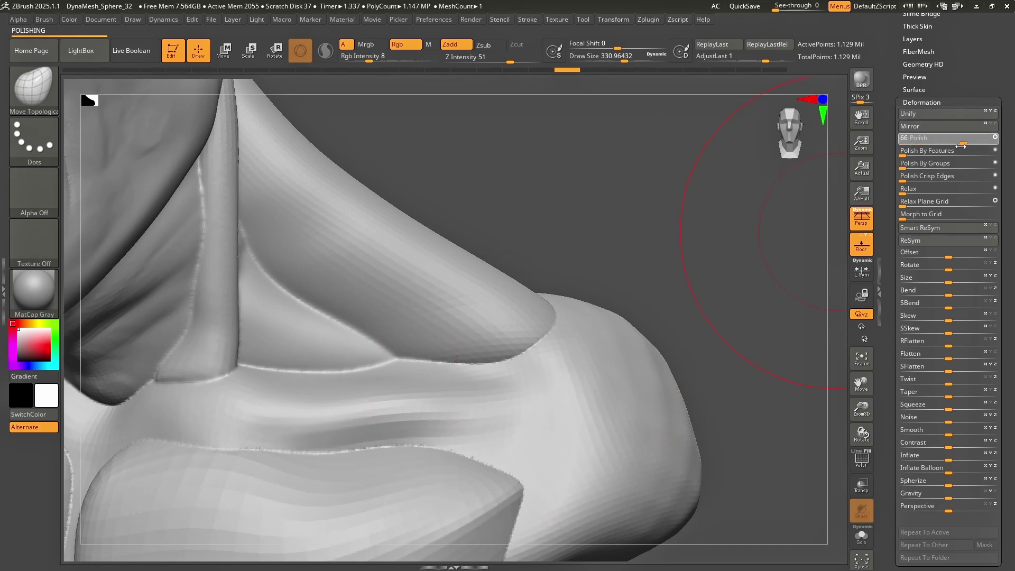
left_click_drag(944, 150, 945, 150)
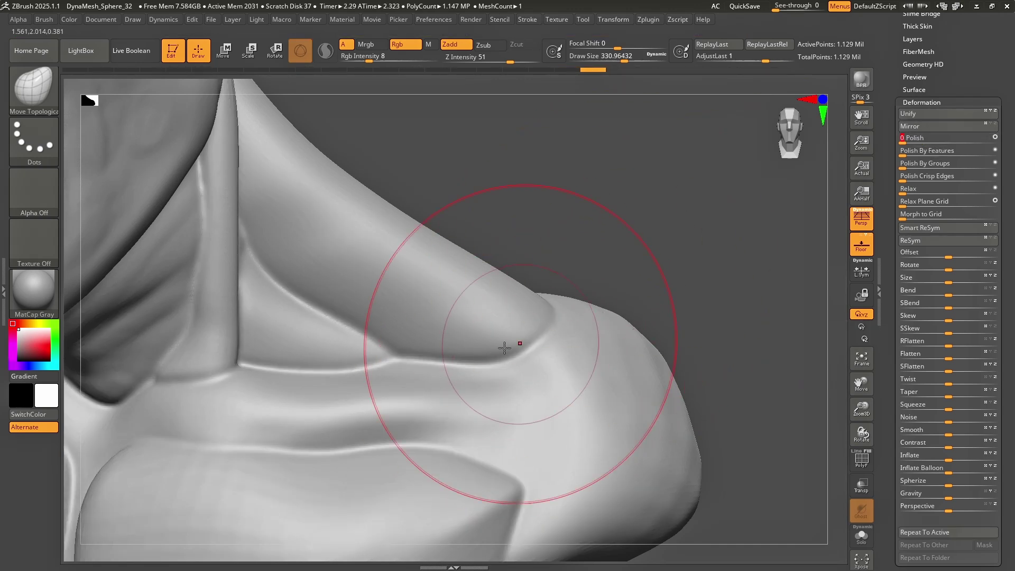
right_click_drag(419, 318, 571, 265, "ctrl")
right_click_drag(571, 265, 570, 322, "ctrl")
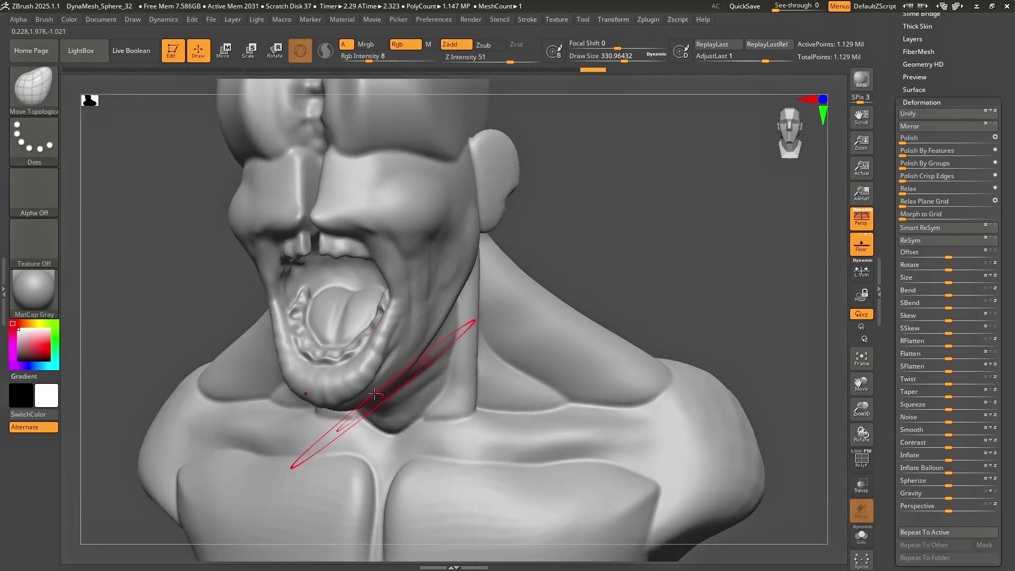
key("ctrl+z")
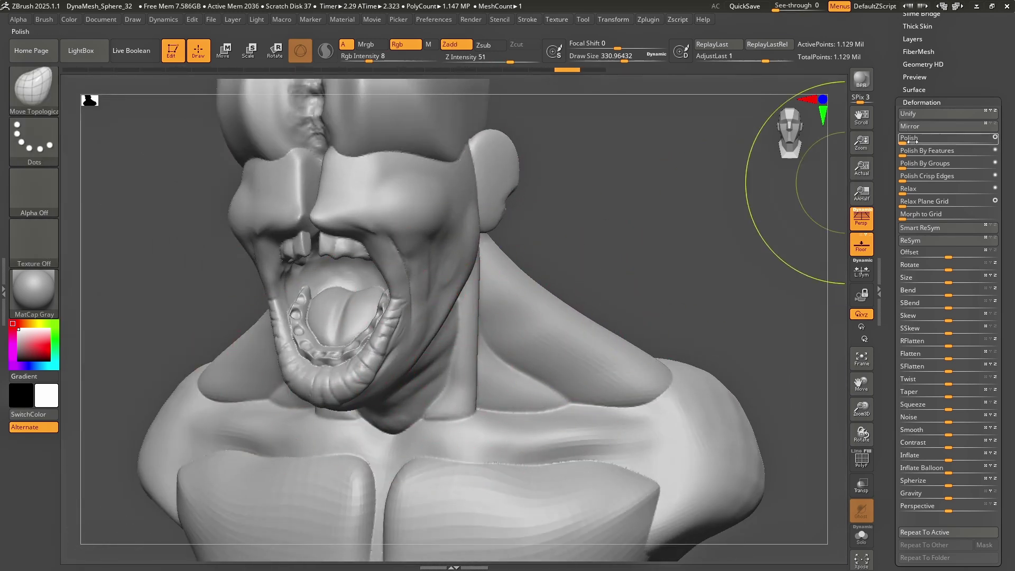
Step: Apply a lighter Polish deformation to the whole bust
left_click_drag(909, 141, 921, 142)
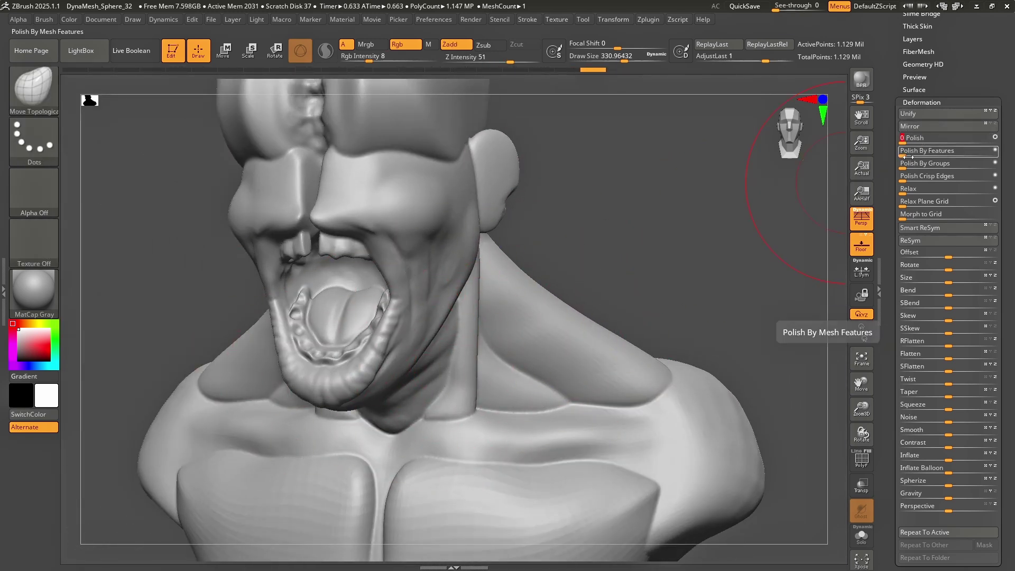
Step: Smooth the faceted chest muscles and the neck-to-shoulder area of the merged bust
right_click_drag(608, 410, 588, 325, "ctrl")
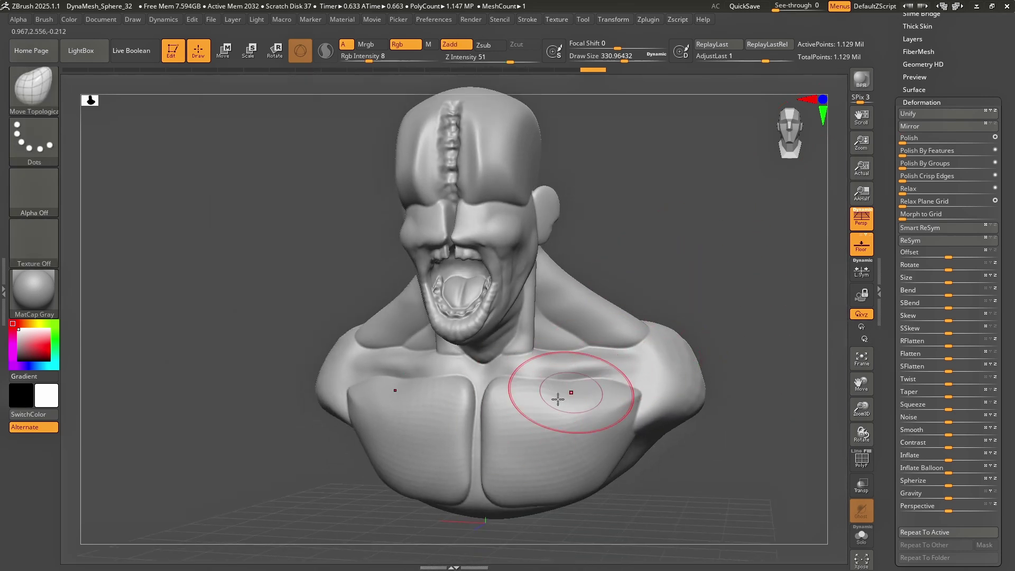
key("shift")
left_click_drag(443, 443, 442, 389, "shift")
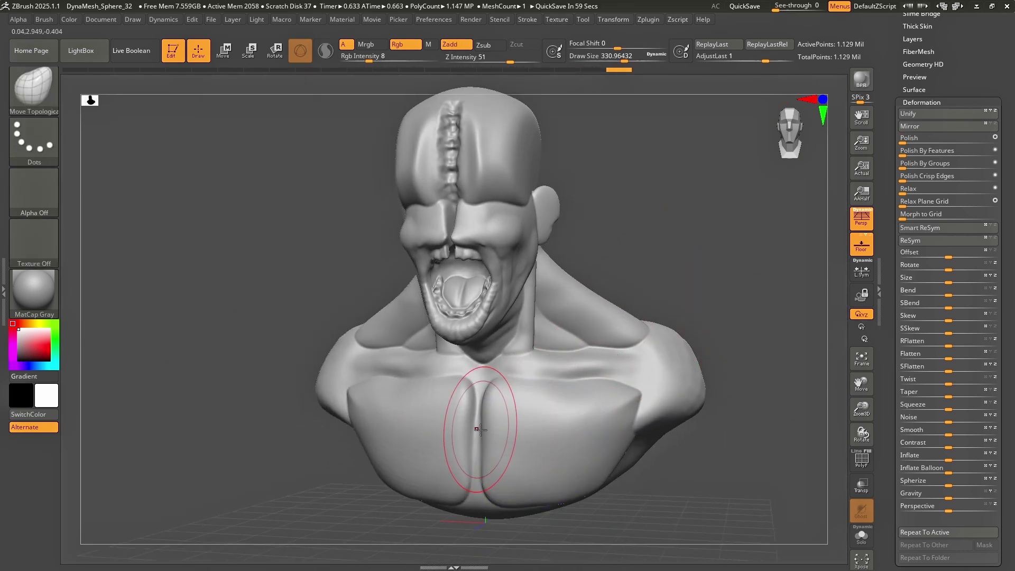
right_click_drag(602, 253, 574, 315, "ctrl")
mouse_move(573, 286)
left_mouse_down("shift")
mouse_move(469, 271)
mouse_move(535, 304)
left_mouse_up("shift")
Step: Build up clay across the trapezius and neck transition with the ClayBuildup brush and smooth the added volume
key("b")
key("c")
key("b")
key("s")
left_click_drag(539, 294, 536, 294)
mouse_move(477, 261)
left_mouse_down()
mouse_move(513, 286)
mouse_move(535, 245)
mouse_move(569, 283)
left_mouse_up()
left_click_drag(550, 275, 576, 321, "shift")
key("f")
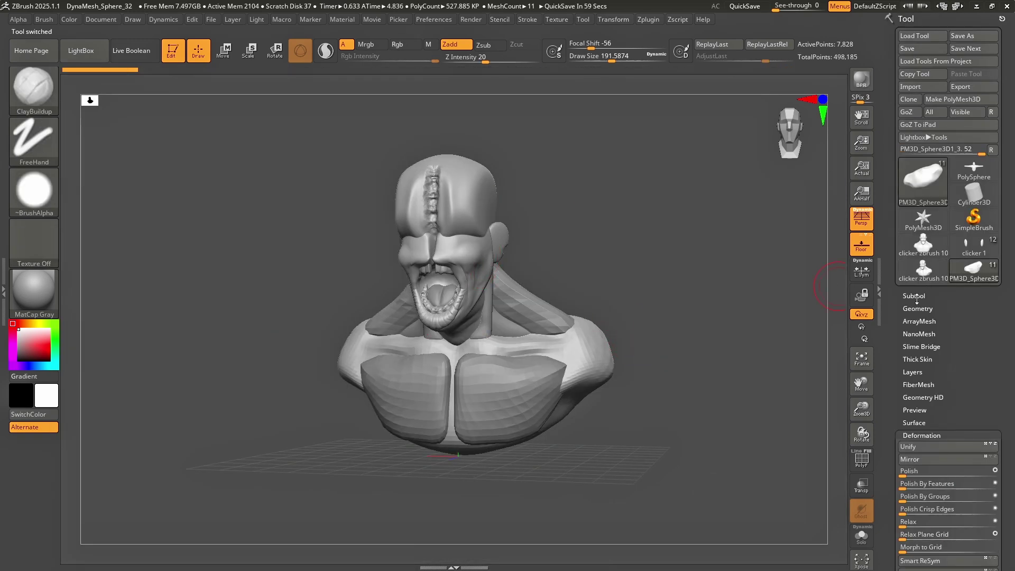
Step: Select the chest muscle subtool of the unmerged bust and divide it twice to subdivision level 3
left_click(916, 296)
left_click_drag(902, 269, 902, 47)
key("ctrl")
mouse_move(576, 320)
right_mouse_down("ctrl")
mouse_move(630, 343)
mouse_move(576, 347)
right_mouse_up("ctrl")
left_click(458, 442, "alt")
left_click(916, 18)
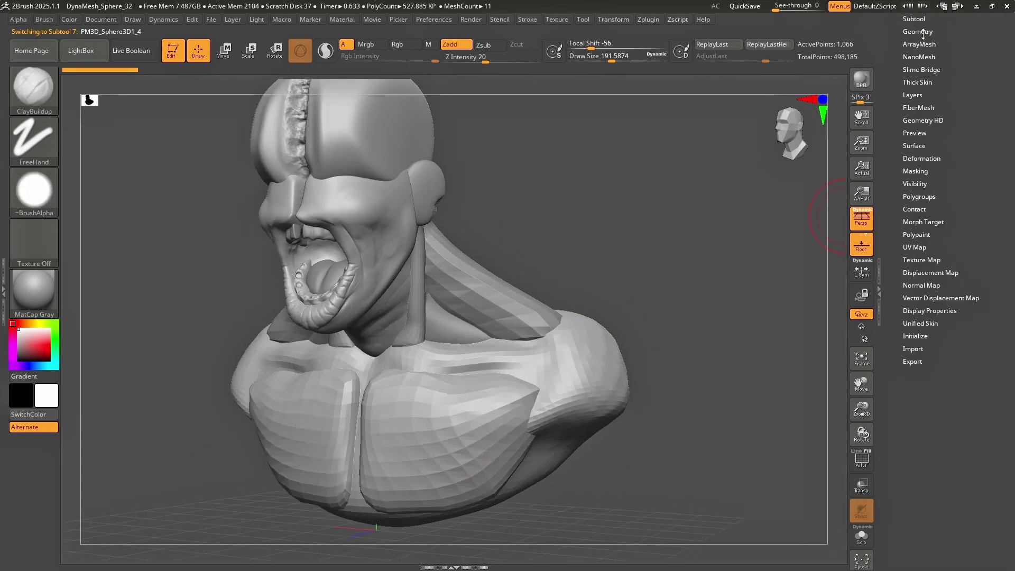
left_click(922, 32)
left_click(923, 87)
key("ctrl+d")
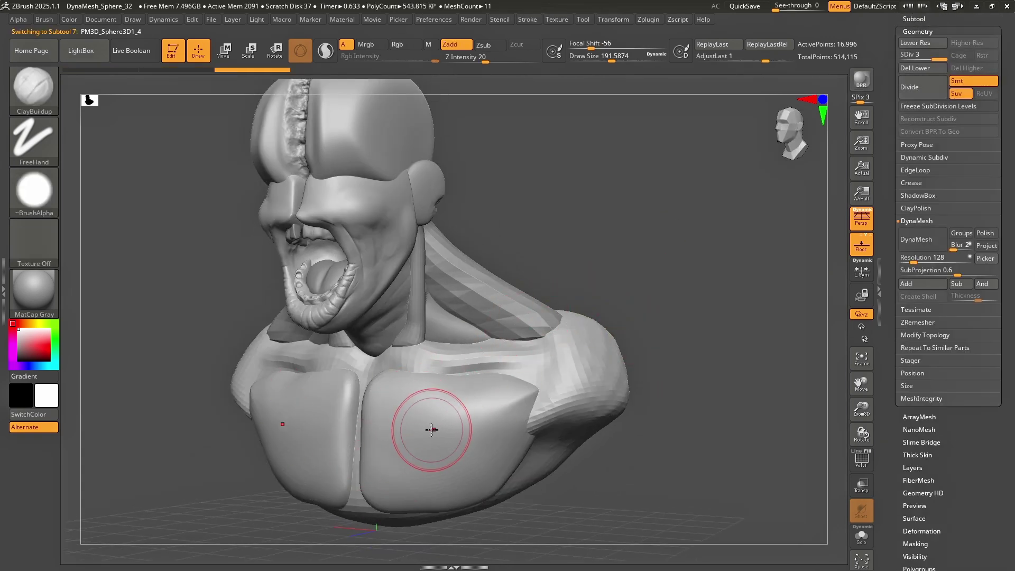
Step: Divide the shoulder subtool once to level 2 and the trapezius subtool twice to level 3
left_click(594, 362, "alt")
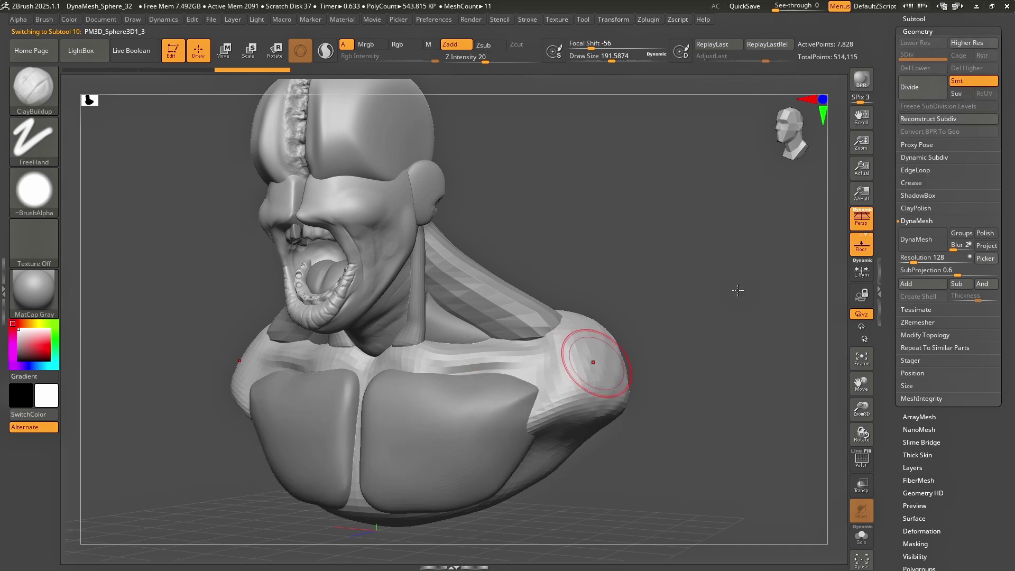
left_click(921, 91)
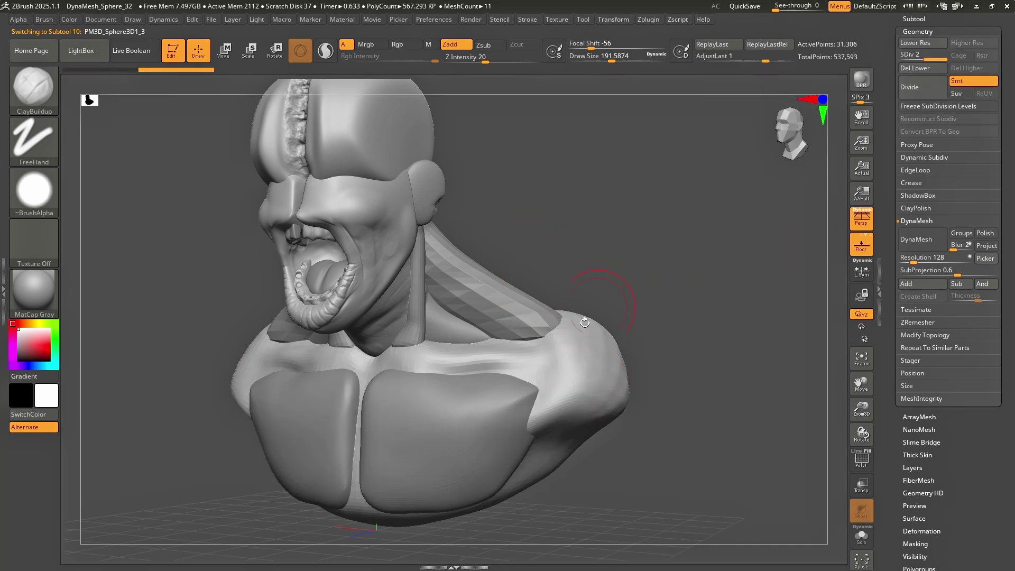
left_click(540, 308, "alt")
left_click(929, 89)
left_click(929, 89)
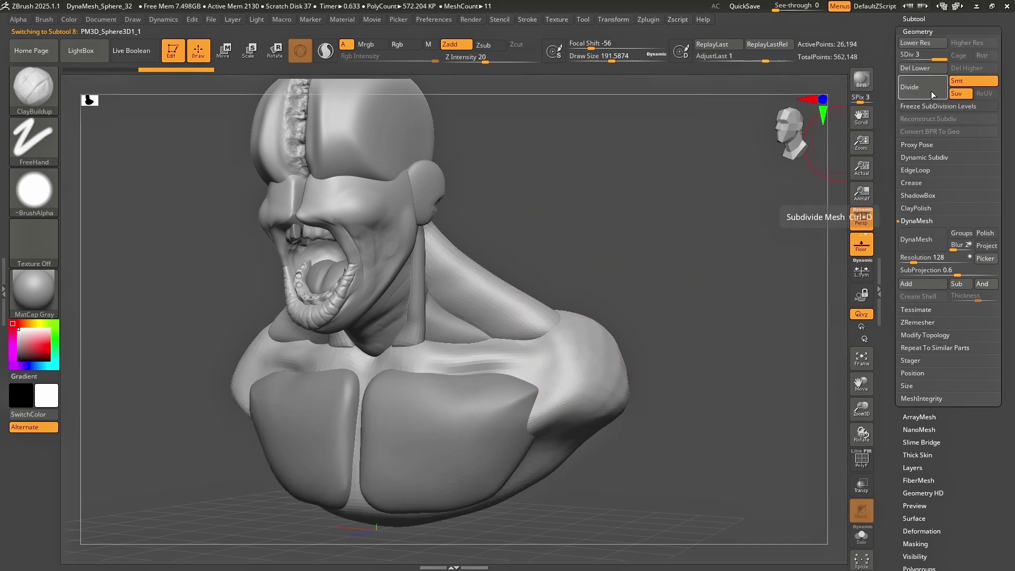
Step: Lower the shoulder subtool to subdivision level 1 and enlarge the brush to a draw size of about 400
left_click_drag(509, 211, 551, 385)
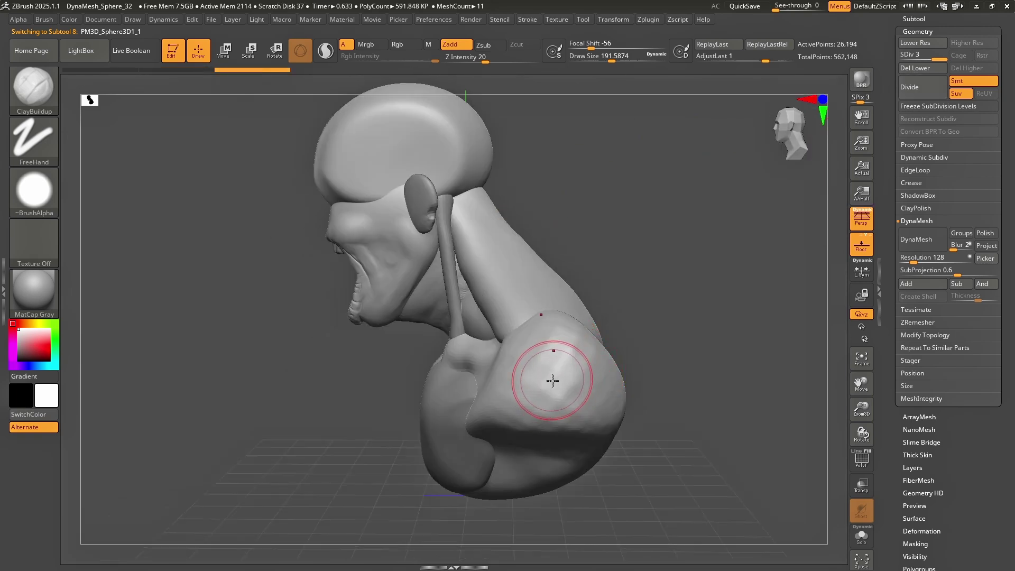
mouse_move(933, 55)
left_mouse_down()
mouse_move(905, 54)
mouse_move(963, 61)
mouse_move(905, 59)
left_mouse_up()
left_click(601, 351, "alt")
left_click(601, 391, "alt")
key("s")
mouse_move(567, 381)
left_mouse_down()
mouse_move(580, 381)
mouse_move(530, 393)
mouse_move(587, 366)
left_mouse_up()
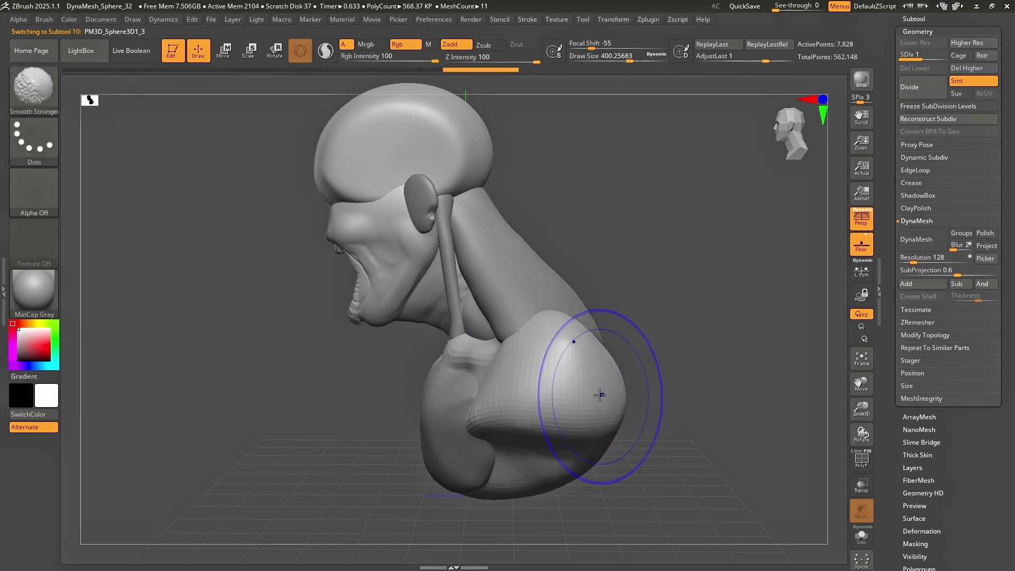
Step: Smooth the shoulder with the standard Smooth brush and return the shoulder subtool to subdivision level 2
left_click(35, 97)
left_click(688, 391)
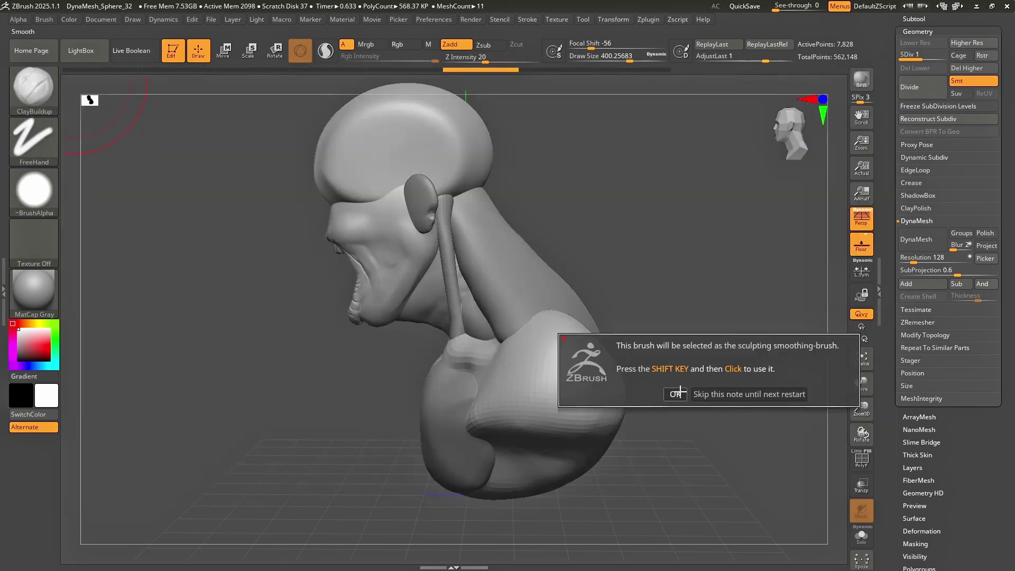
left_click(681, 393)
left_click_drag(573, 380, 577, 386, "shift")
left_click(934, 57)
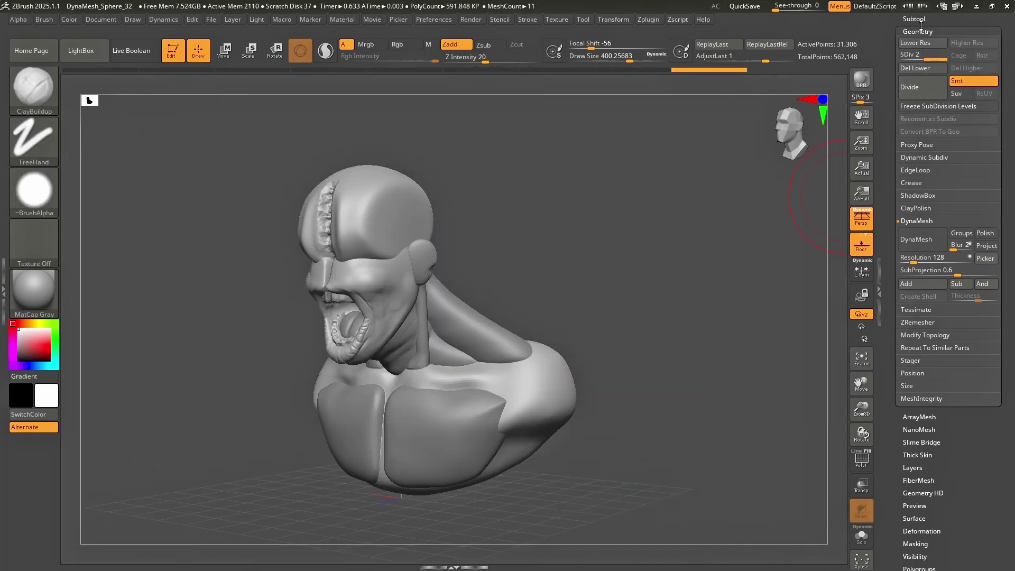
Step: Select the first subtool, clicker zbrush 101 part 2, and merge all the subtools beneath it into it
left_click(920, 30)
left_click(915, 19)
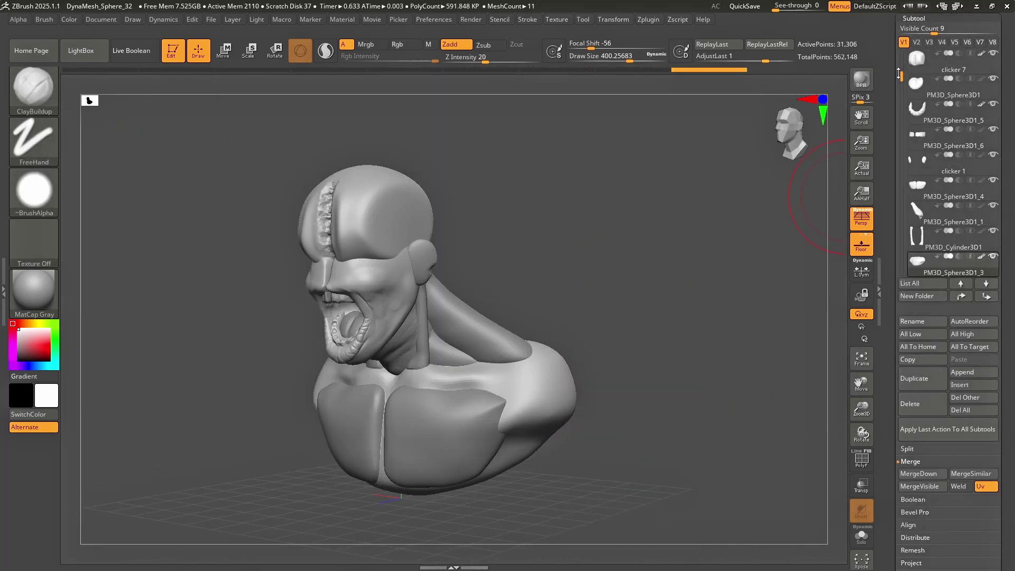
left_click_drag(901, 74, 902, 53)
left_click(917, 60)
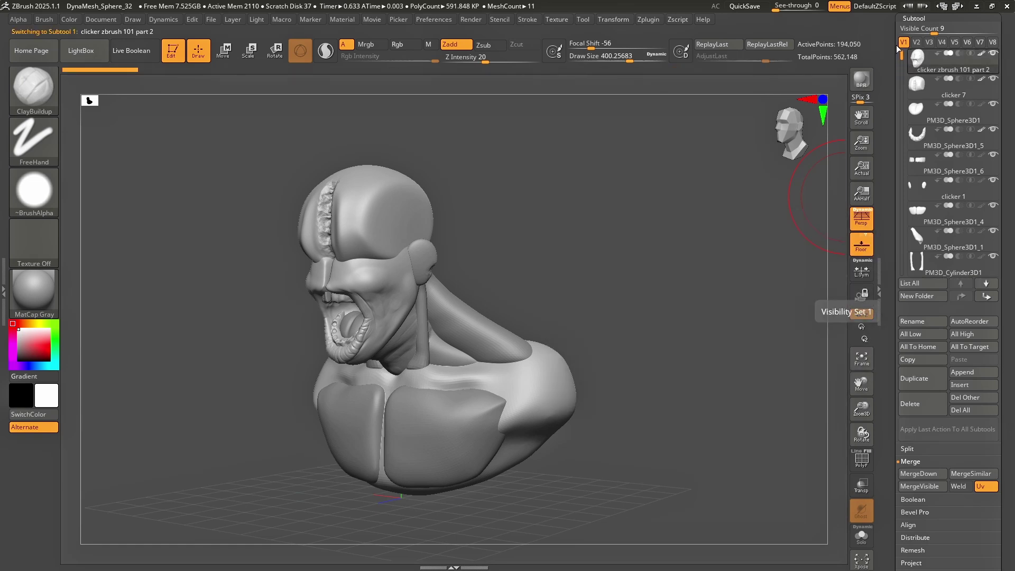
left_click(923, 474)
left_click(925, 477)
left_click(926, 477)
left_click(925, 477)
left_click(925, 476)
left_click(924, 477)
left_click(924, 477)
left_click(924, 477)
left_click(924, 477)
Step: Display the merged bust's polygroups and fuse its parts with the gizmo's Remesh By Union
left_click_drag(863, 408, 867, 463)
left_click(866, 464)
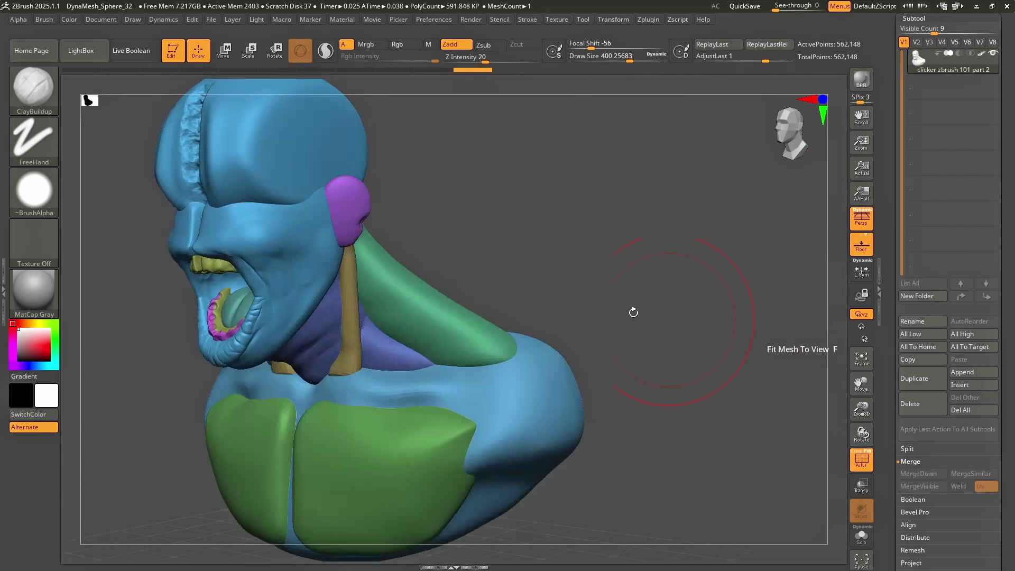
left_click_drag(548, 294, 594, 299)
key("w")
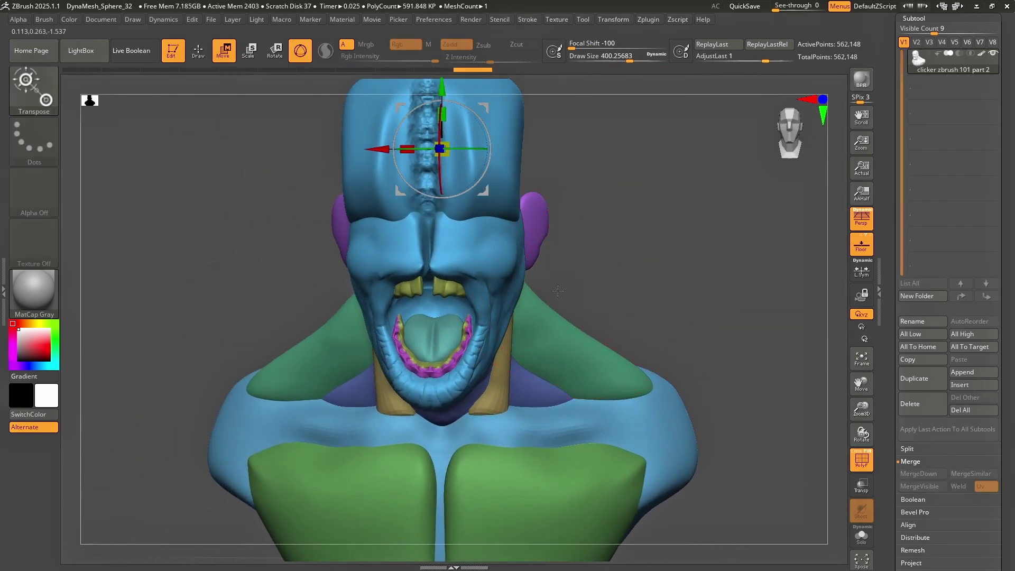
key("f")
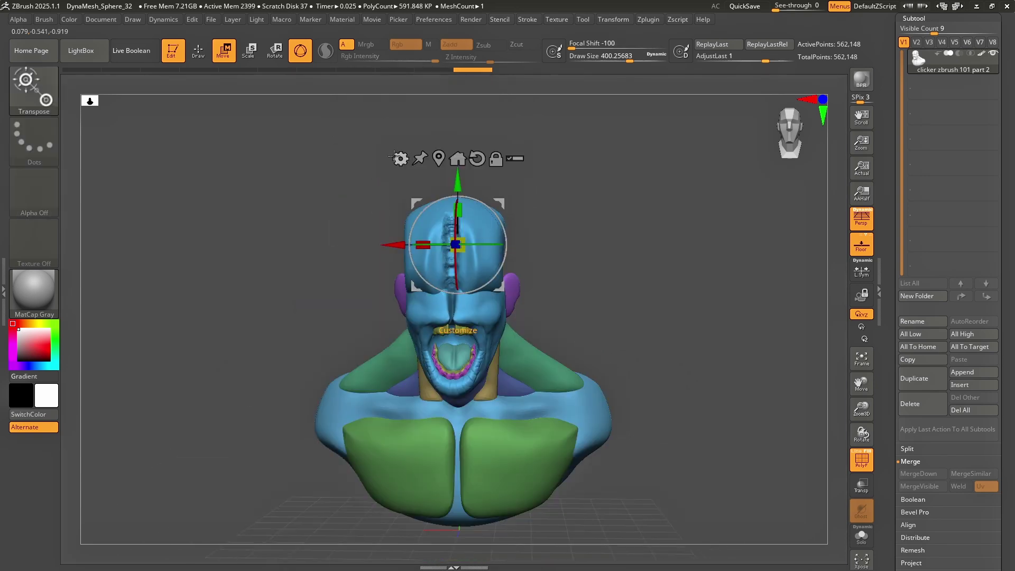
right_click(401, 159)
left_click(401, 159)
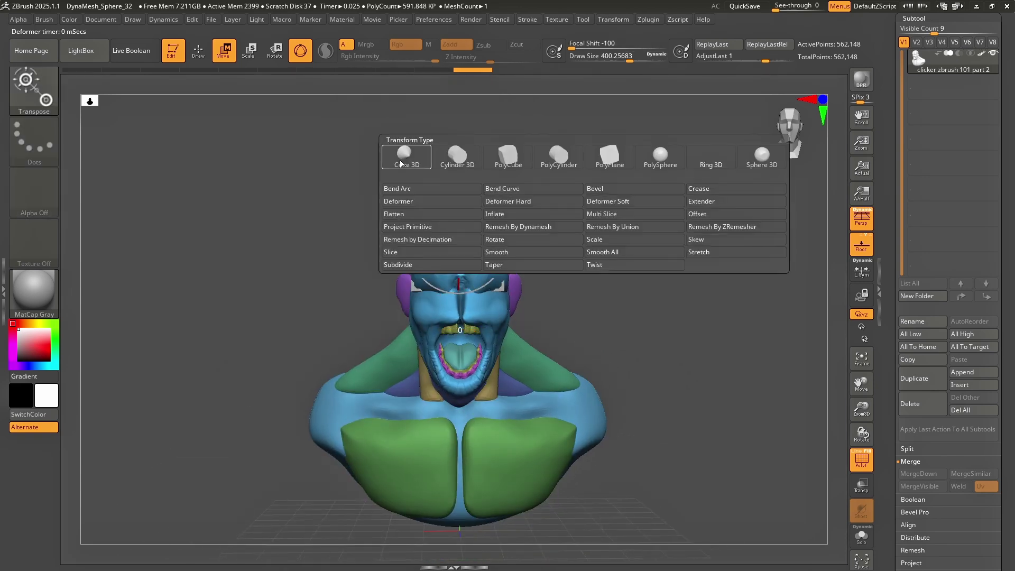
left_click(618, 226)
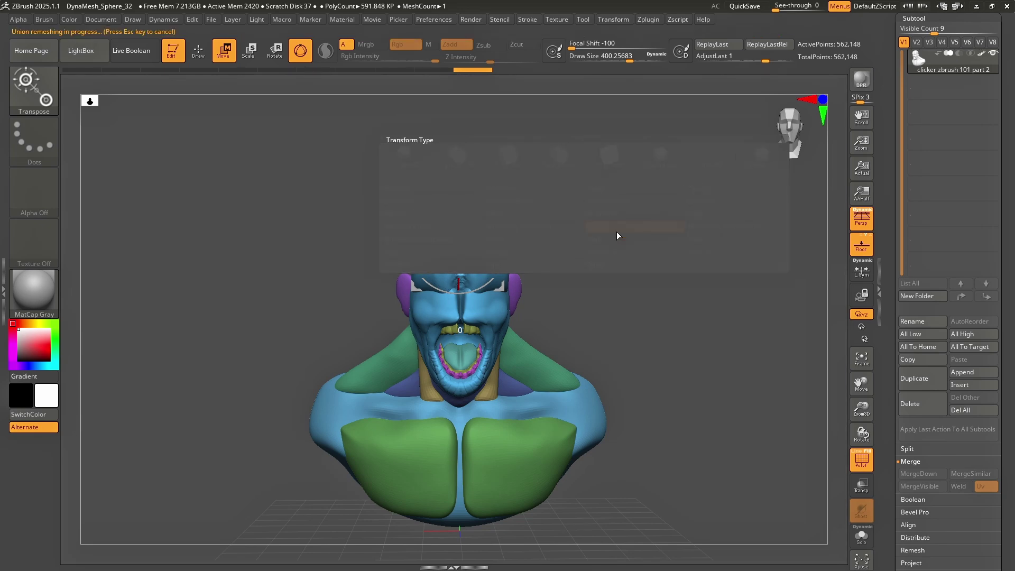
Step: Examine the fused bust's polygroups and wireframe along the seams between the neck muscles, trapezius, chest and shoulder
left_click_drag(862, 434, 857, 447)
left_click(861, 457)
left_click_drag(861, 408, 867, 452)
key("f")
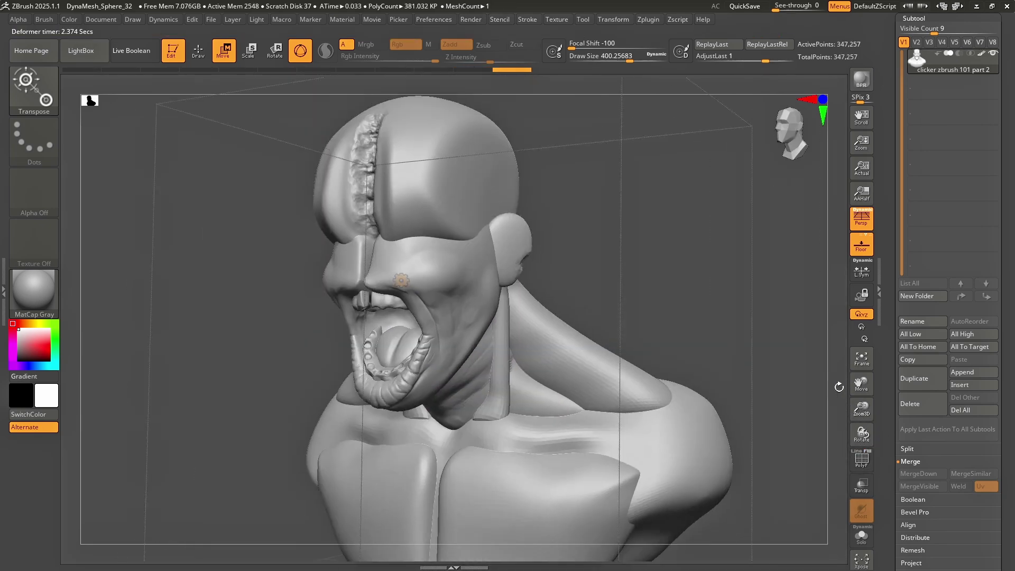
left_click(861, 459)
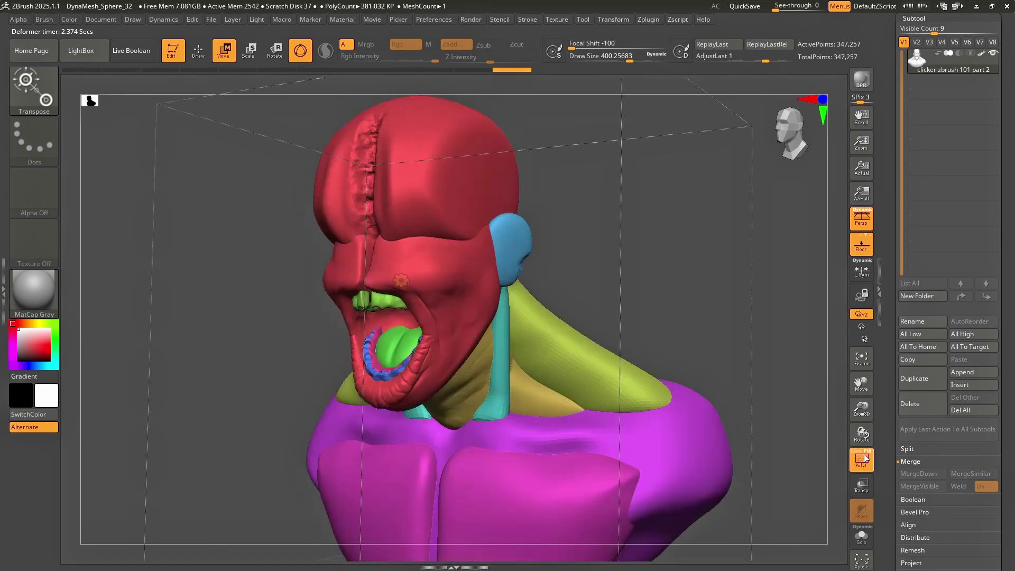
left_click(855, 453)
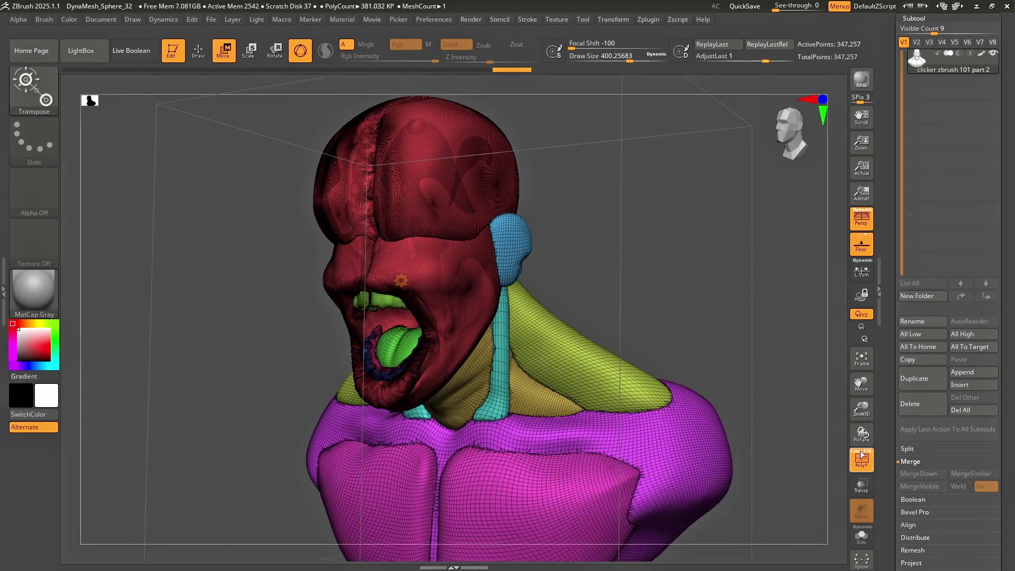
right_click_drag(681, 243, 676, 308, "ctrl")
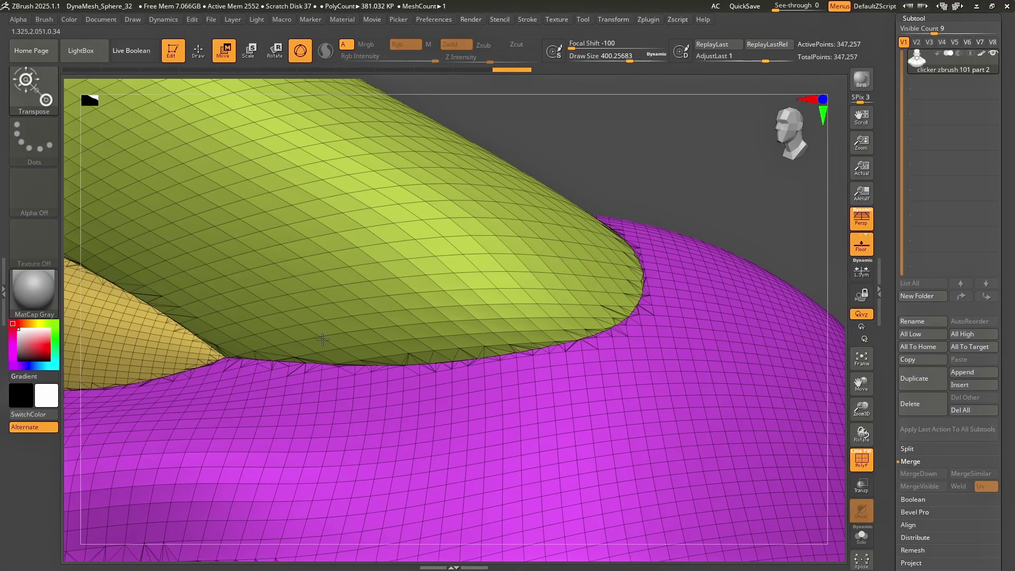
scroll(434, 320, "down", 3)
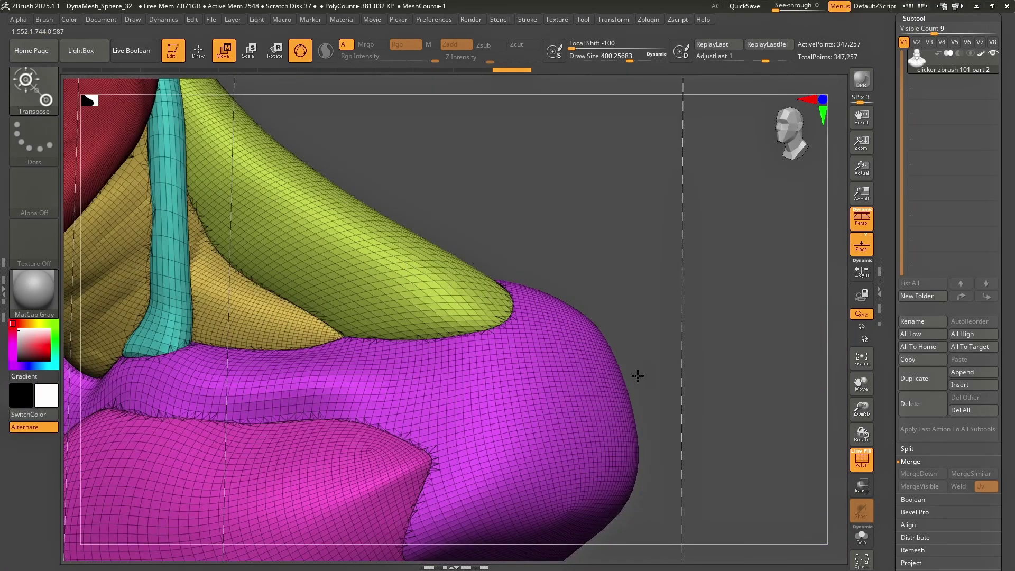
right_click_drag(499, 391, 488, 380, "ctrl")
key("shift+f")
right_click_drag(763, 420, 669, 344, "ctrl")
scroll(728, 388, "up", 3)
left_click(860, 464)
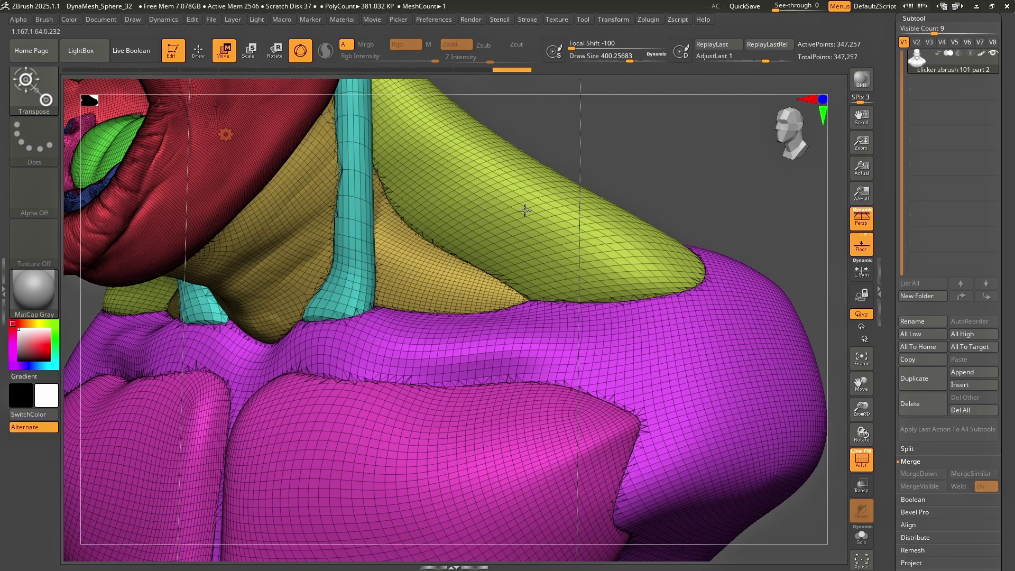
left_click(861, 460)
key("f")
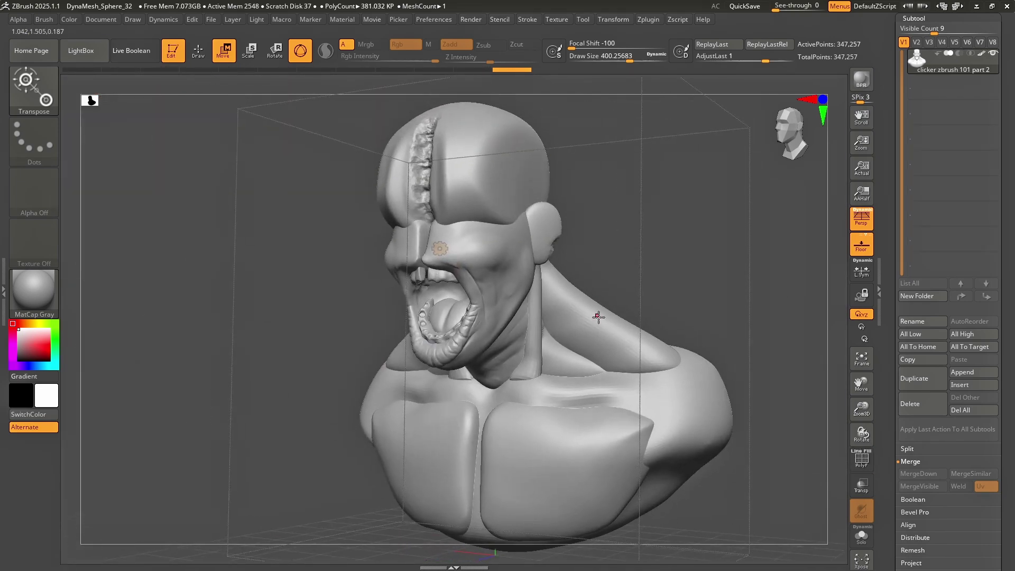
Step: Accept the Remesh By Union result on the bust
mouse_move(582, 334)
right_mouse_down()
mouse_move(591, 322)
mouse_move(572, 327)
mouse_move(594, 340)
mouse_move(588, 329)
right_mouse_up()
left_click(435, 248)
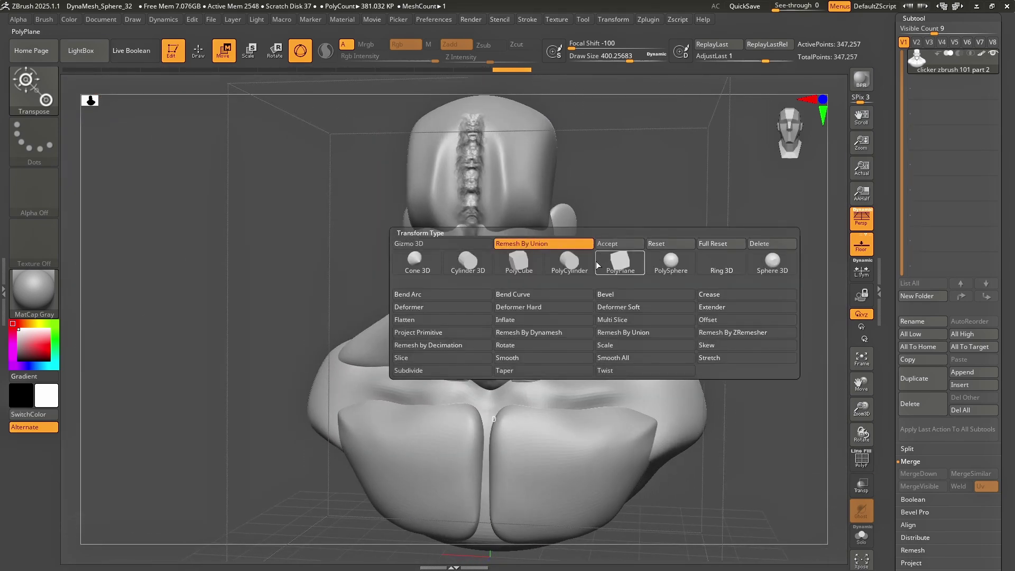
left_click(622, 243)
Step: Return to Draw mode and choose the Move Topological brush
left_click_drag(674, 317, 642, 349)
key("q")
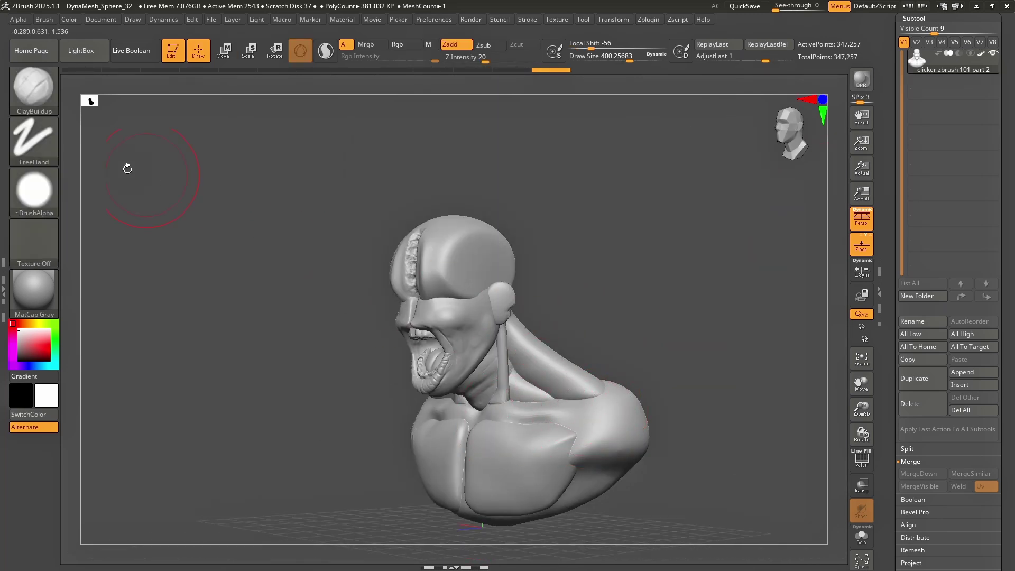
left_click(34, 87)
left_click(264, 104)
mouse_move(608, 232)
right_mouse_down("ctrl")
mouse_move(625, 311)
mouse_move(587, 281)
right_mouse_up("ctrl")
mouse_move(550, 369)
left_mouse_down()
mouse_move(587, 335)
mouse_move(733, 269)
mouse_move(351, 297)
mouse_move(601, 410)
mouse_move(608, 289)
left_mouse_up()
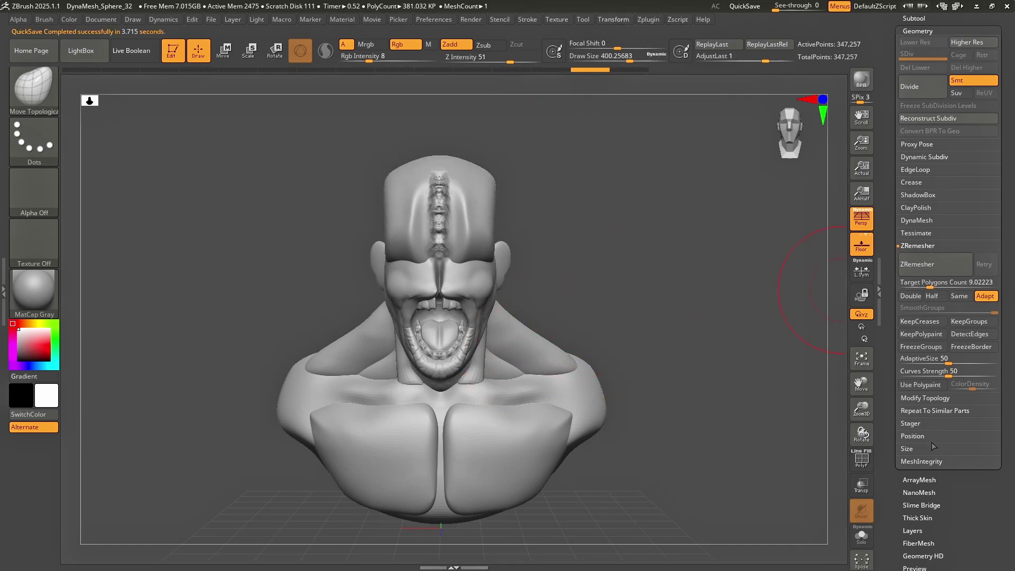
Step: Apply Mirror And Weld to the bust, undo it, and apply it again
left_click(920, 245)
left_click(921, 258)
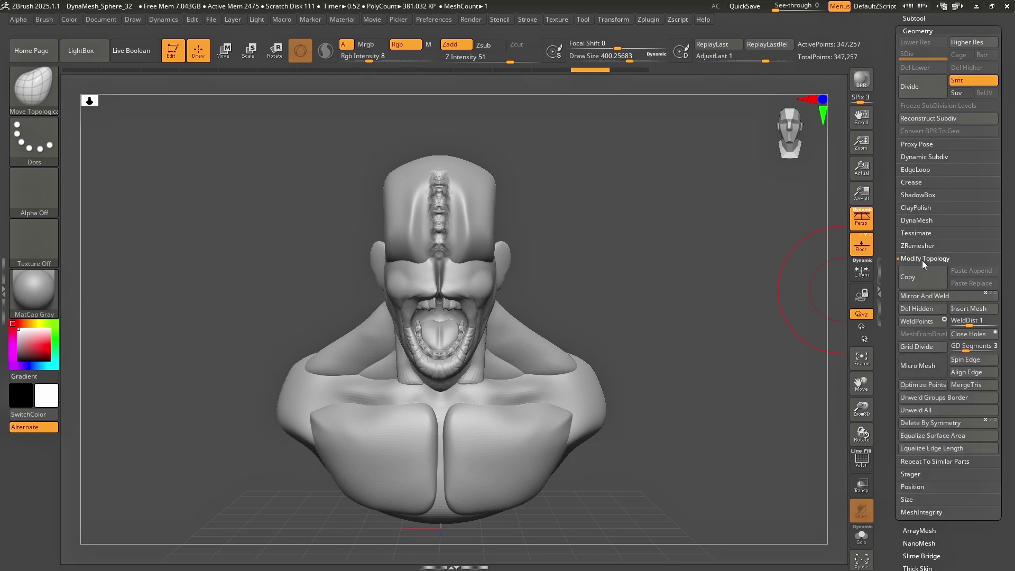
left_click(950, 296)
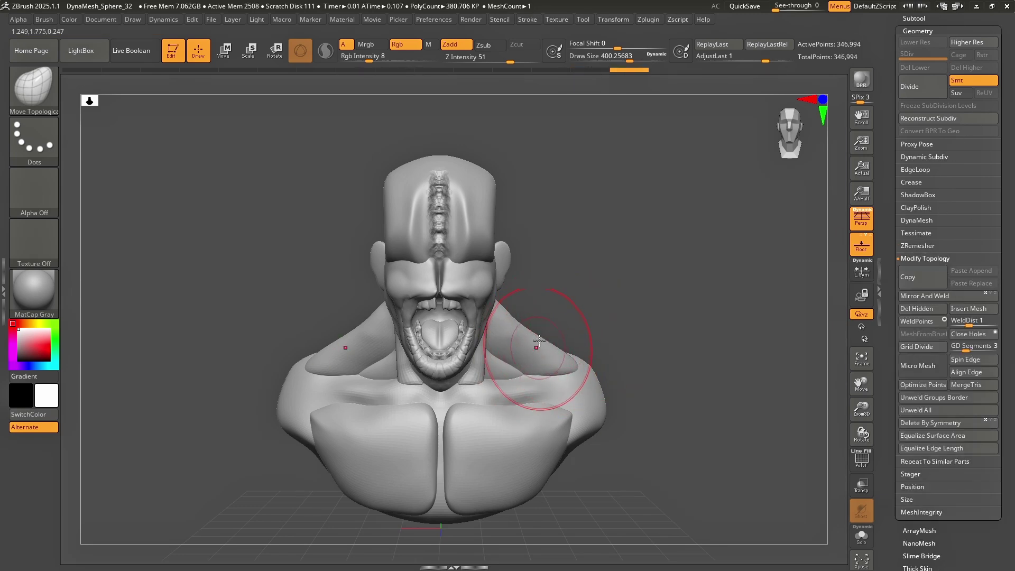
key("ctrl")
key("ctrl+z")
left_click(953, 300)
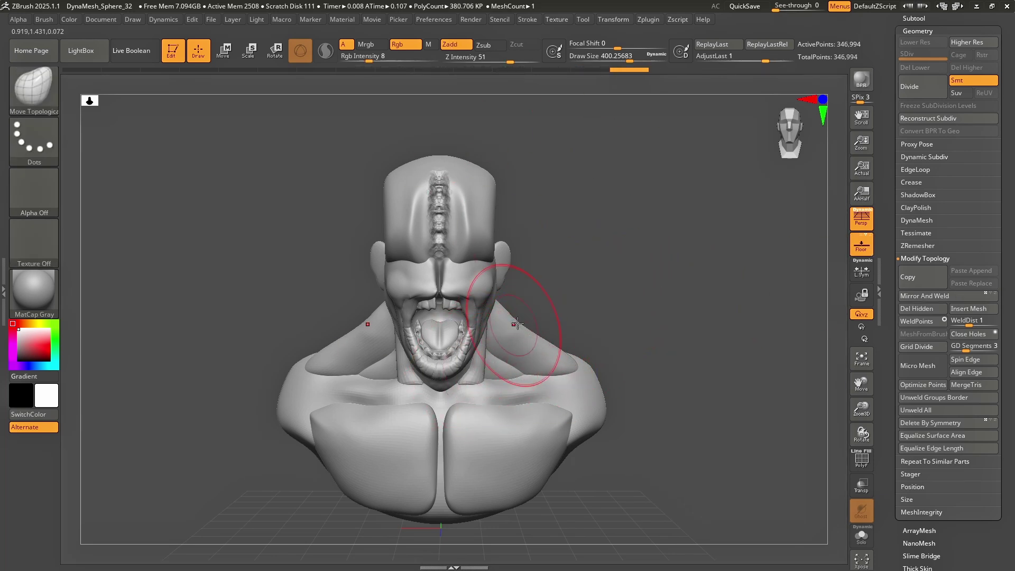
Step: Set the ZRemesher target polygon count to 10.08142 and remesh the bust
left_click(862, 459)
left_click_drag(862, 407, 862, 415)
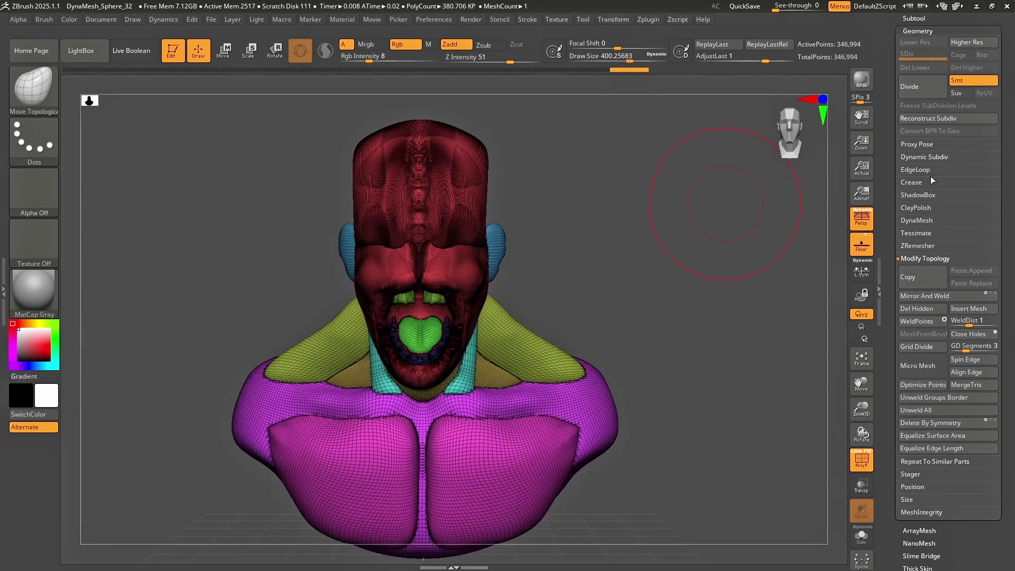
left_click(924, 246)
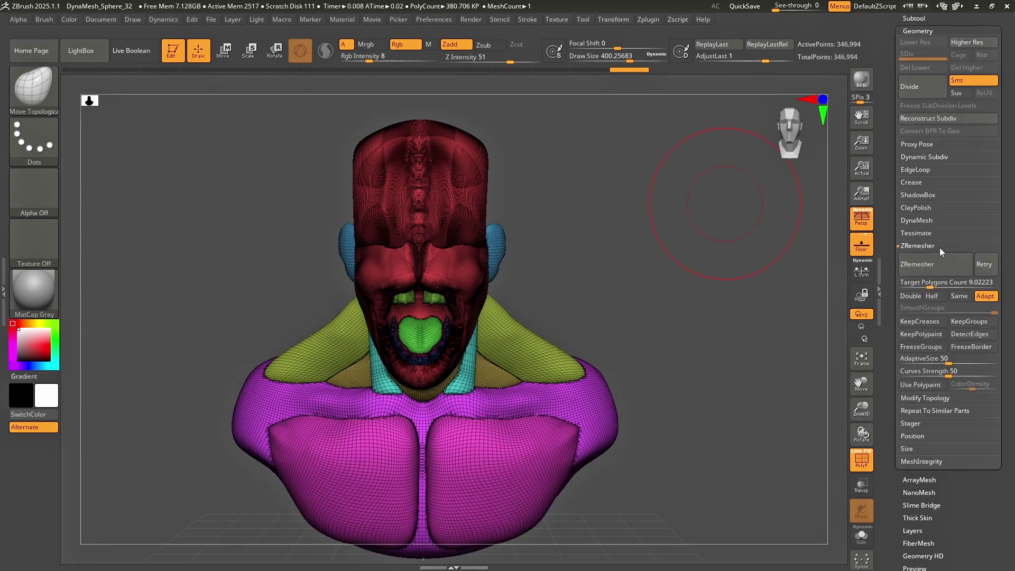
left_click(940, 285)
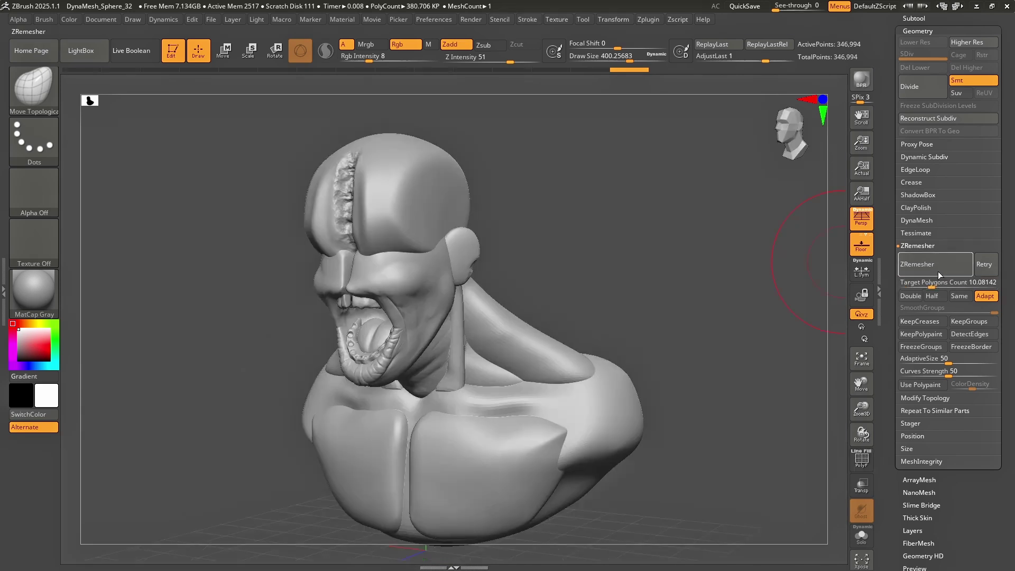
left_click(936, 269)
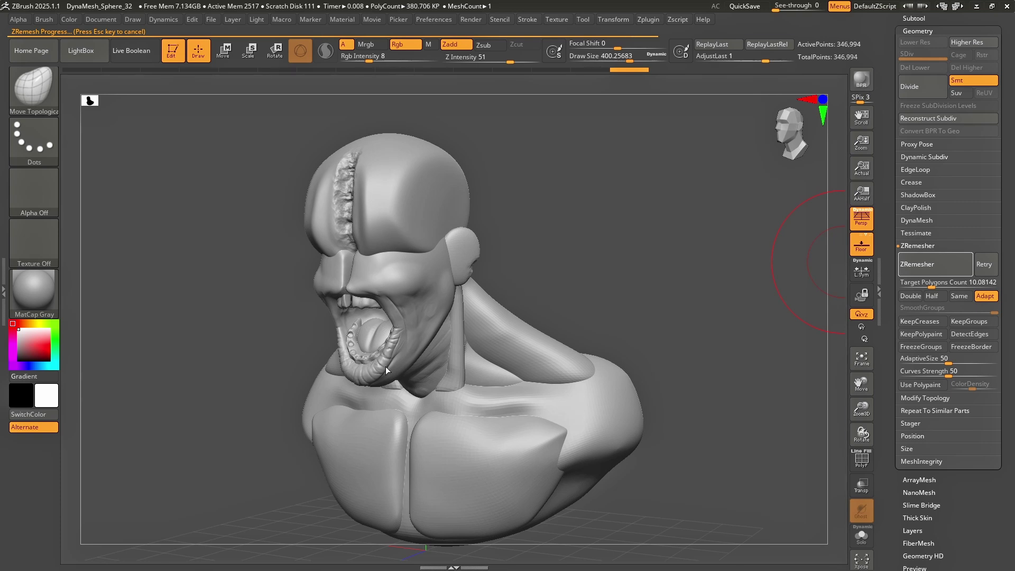
Step: Examine the remeshed bust's surface and wireframe from the front and side
left_click_drag(603, 259, 626, 254)
right_click_drag(625, 254, 564, 311)
right_click_drag(564, 311, 668, 277, "alt")
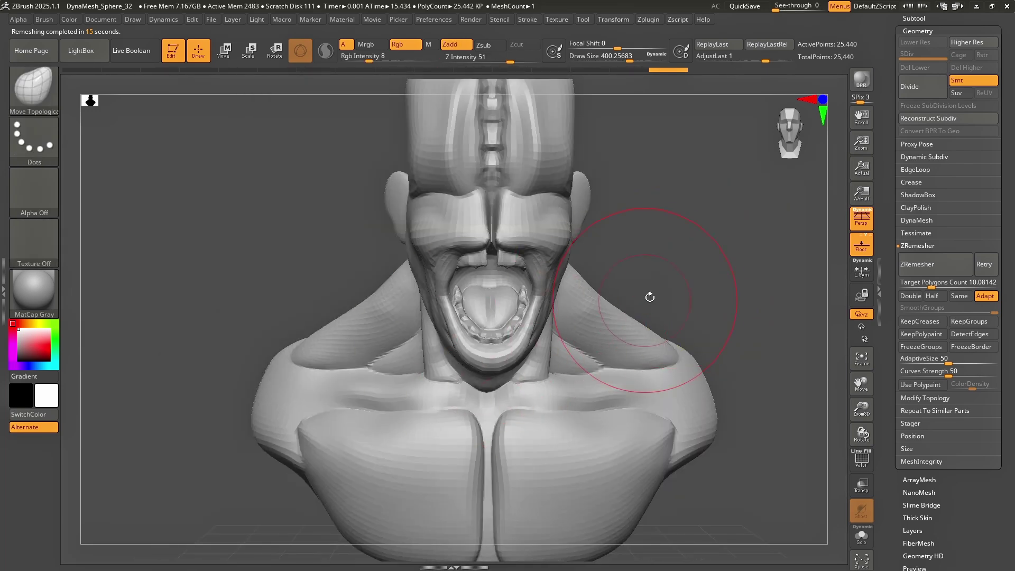
mouse_move(652, 297)
left_mouse_down()
mouse_move(608, 328)
mouse_move(419, 374)
mouse_move(661, 402)
mouse_move(889, 472)
left_mouse_up()
left_click(862, 459)
left_click_drag(641, 387, 691, 402)
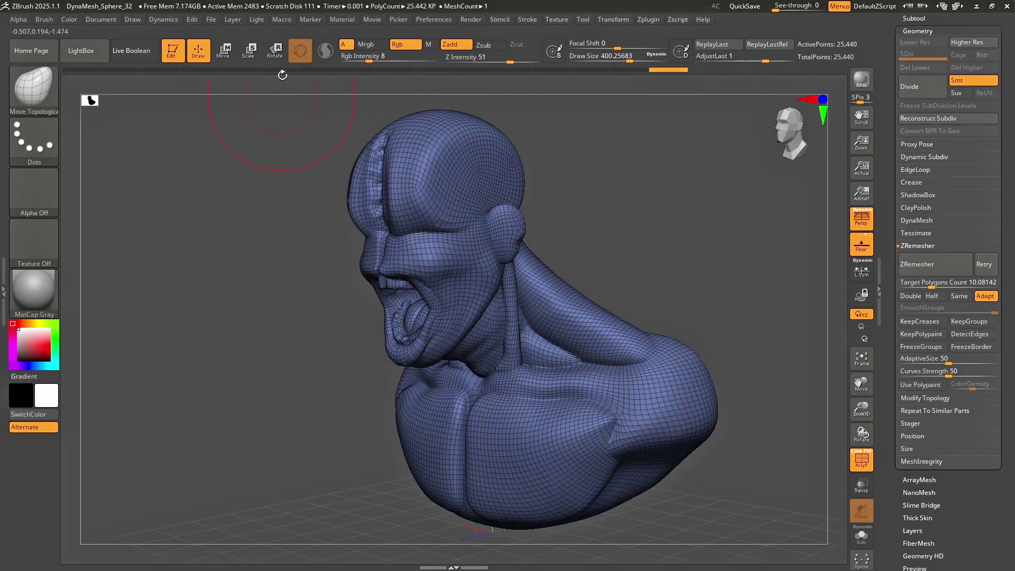
left_click(862, 459)
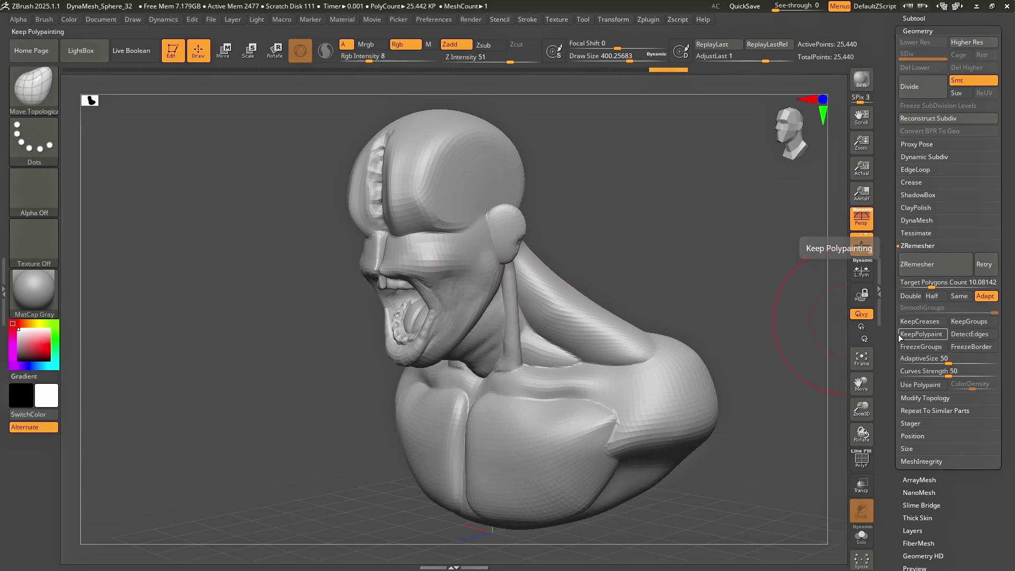
left_click(861, 459)
left_click(862, 459)
Step: Undo the remesh, enable KeepGroups, run ZRemesher on the bust again, and display its polygroups
key("ctrl")
key("ctrl+z")
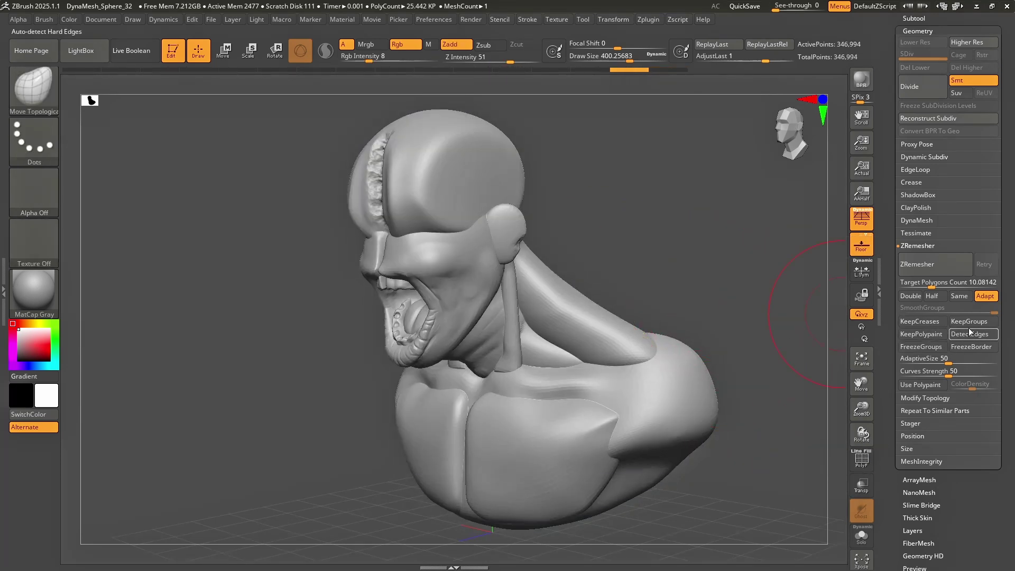
left_click(973, 323)
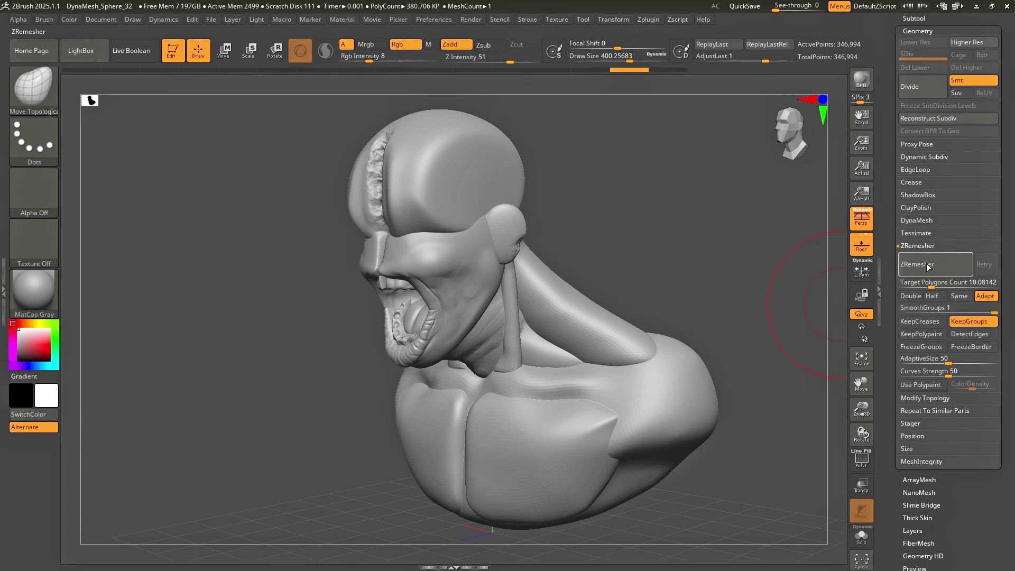
left_click(931, 265)
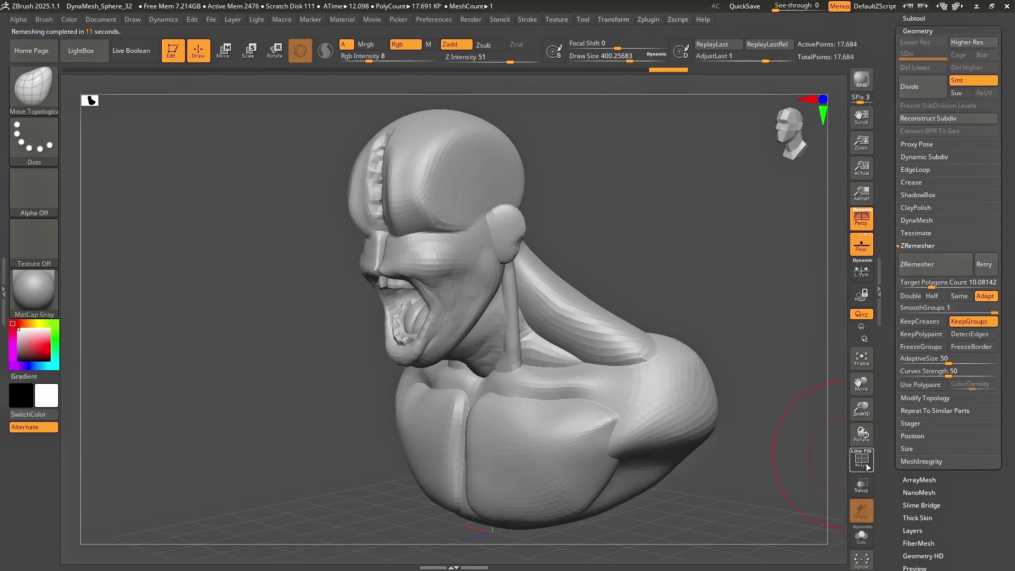
left_click(861, 459)
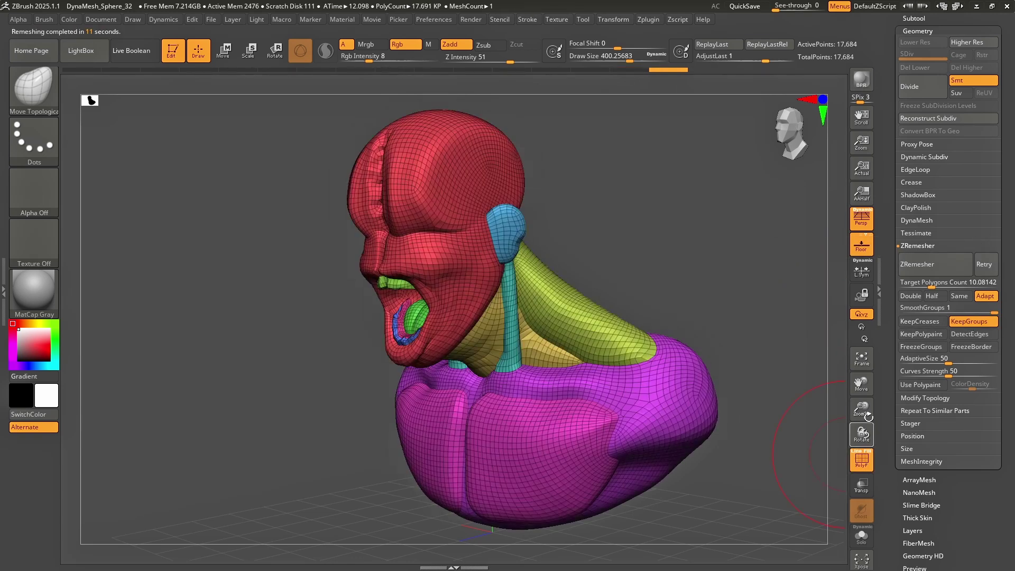
Step: Isolate the chest polygroup, restore the full bust, and inspect the topology around the chest and shoulder
left_click(862, 464)
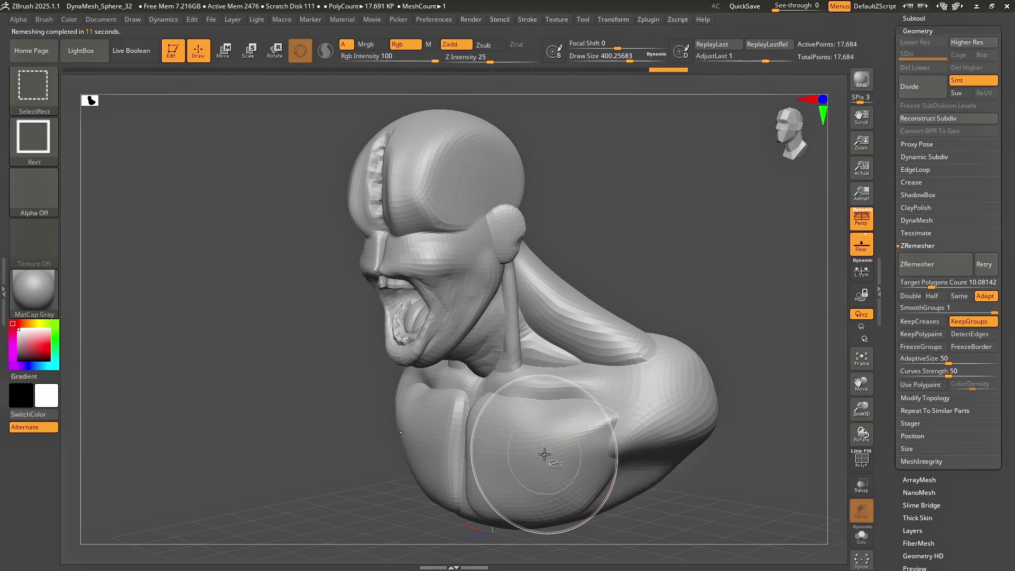
left_click(546, 445, "ctrl+shift")
mouse_move(732, 382)
left_mouse_down()
mouse_move(588, 354)
mouse_move(657, 373)
left_mouse_up()
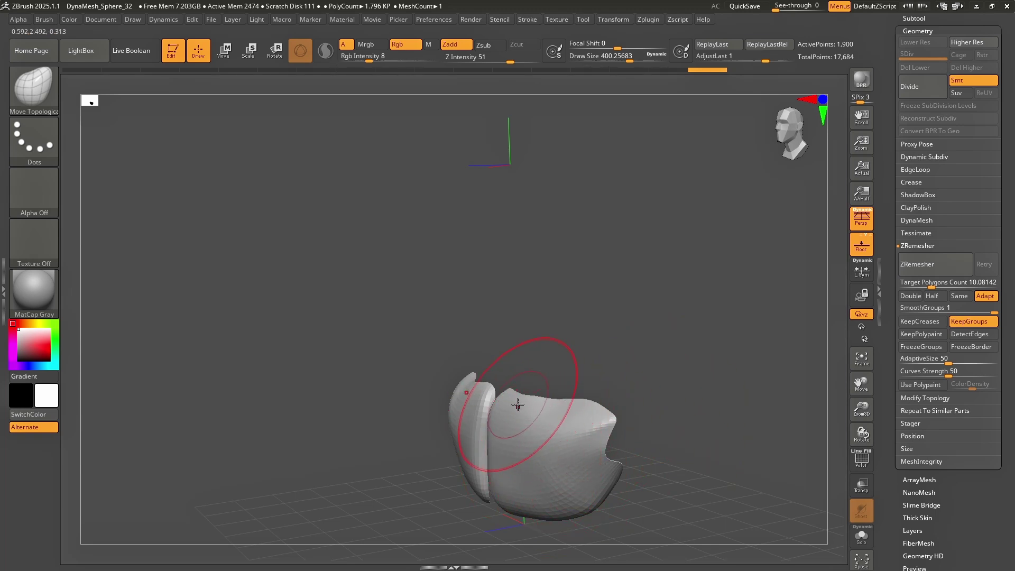
key("ctrl")
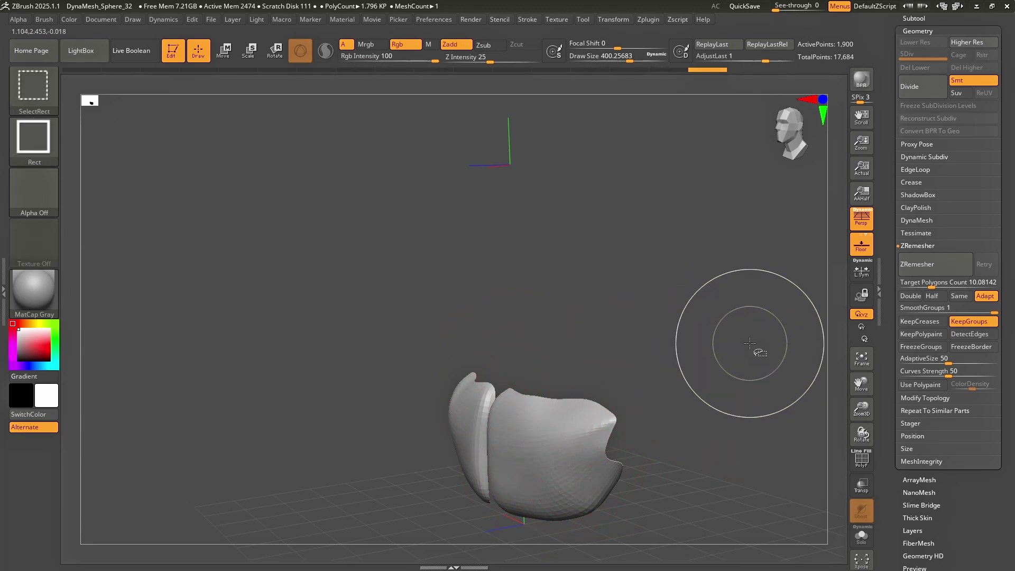
left_click(802, 372, "ctrl+shift")
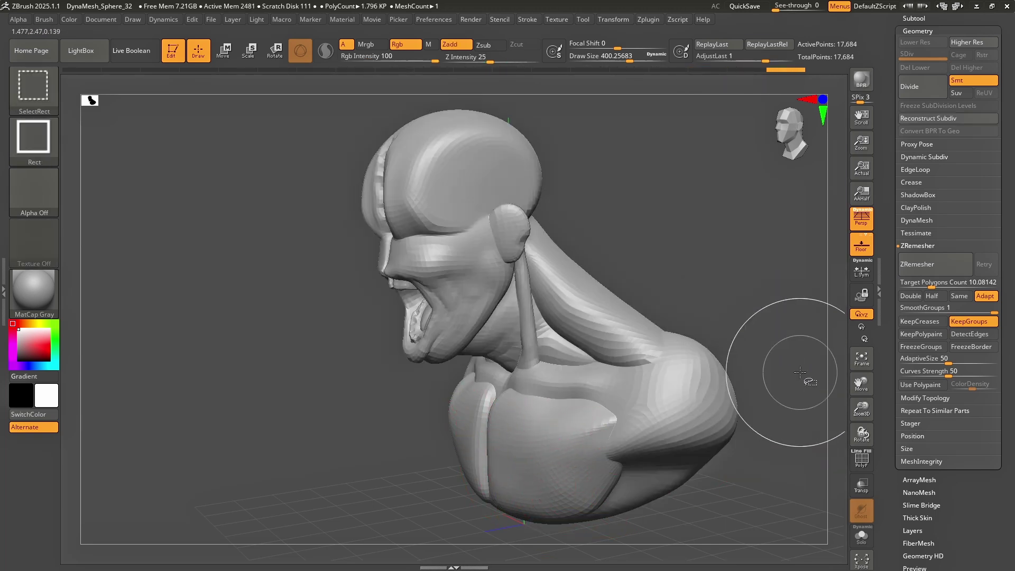
right_click_drag(741, 365, 694, 349)
right_click_drag(693, 349, 694, 329, "ctrl")
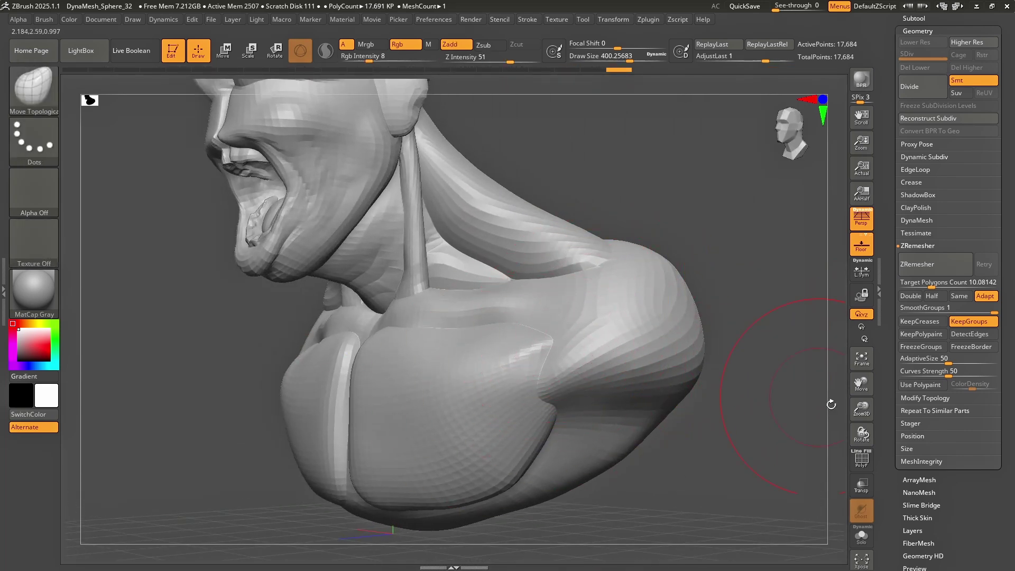
left_click(866, 463)
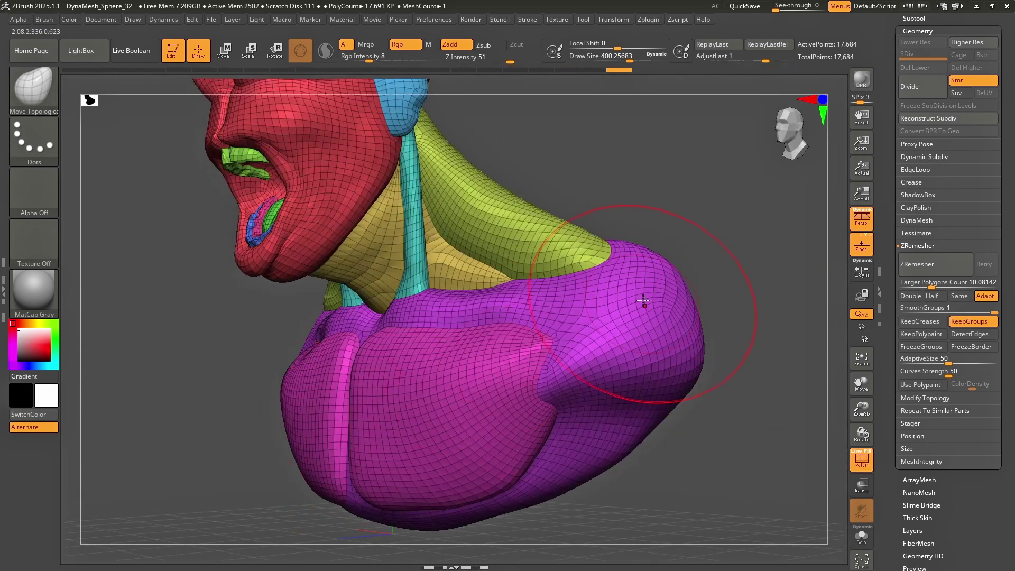
left_click(867, 458)
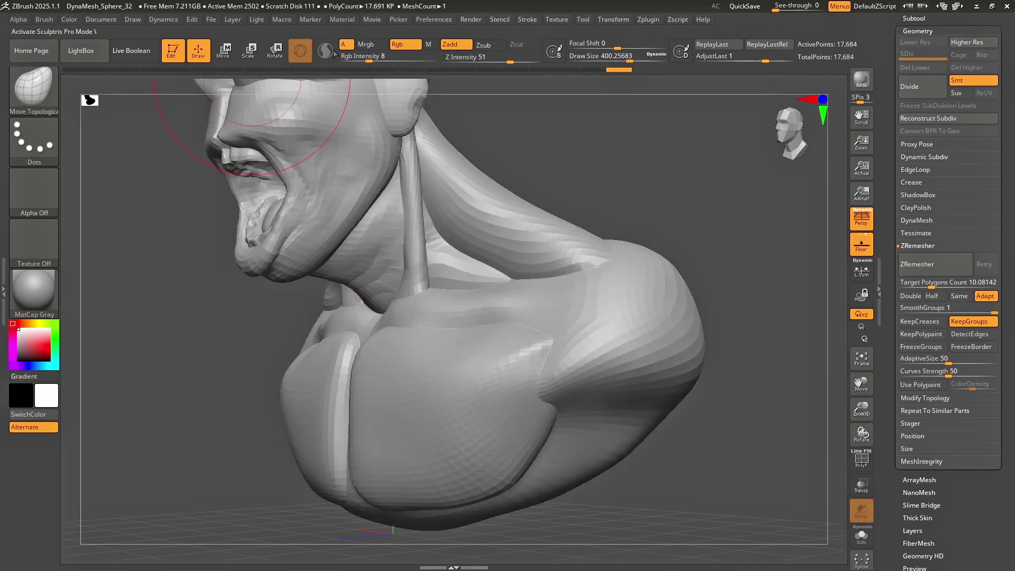
Step: Choose the ClayBuildup brush, set the draw size to about 305, and smooth the corner where the chest meets the shoulder
left_click(34, 88)
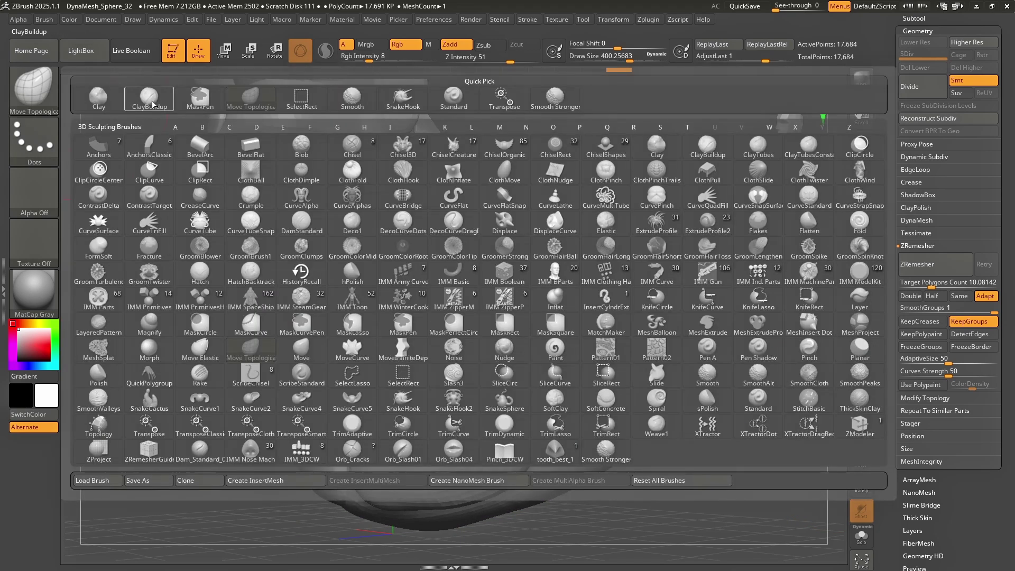
left_click(154, 101)
key("s")
left_click_drag(583, 340, 575, 342)
right_click_drag(562, 356, 562, 337)
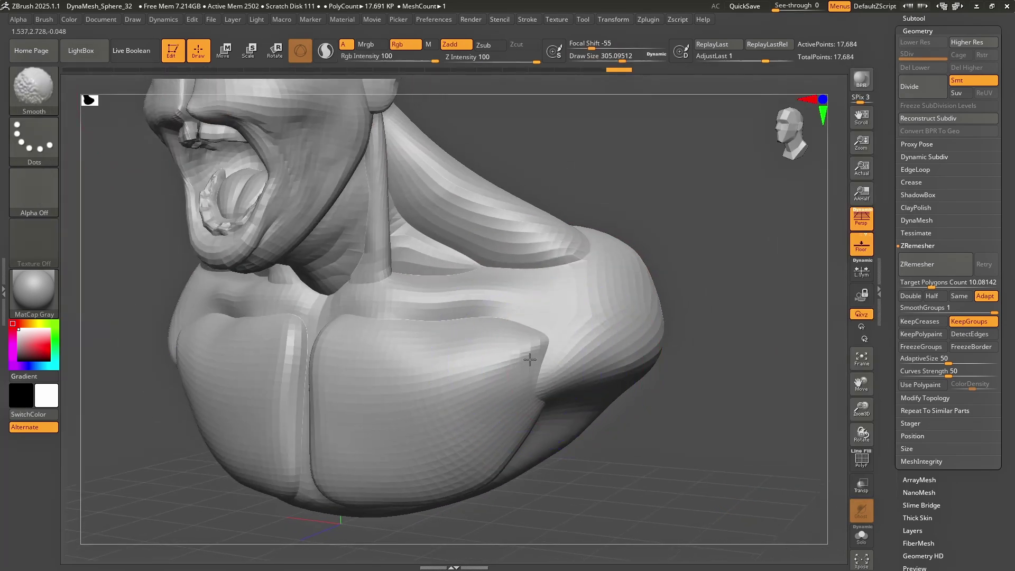
mouse_move(561, 337)
left_mouse_down("shift")
mouse_move(541, 381)
mouse_move(476, 360)
left_mouse_up("shift")
right_click_drag(487, 358, 412, 327, "shift")
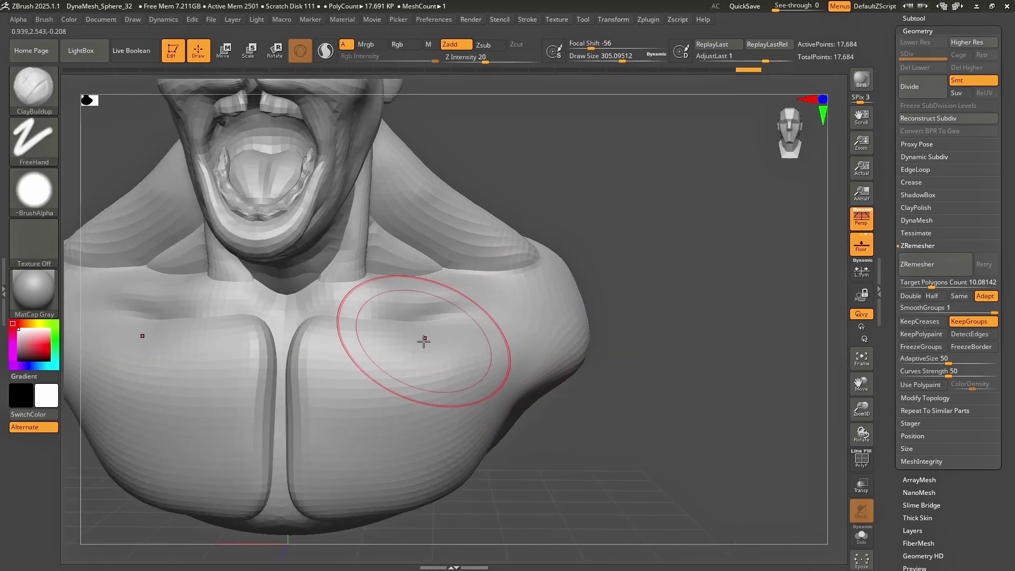
Step: Blend the outer edge of the chest into the shoulder with ClayBuildup strokes and smoothing
mouse_move(425, 340)
left_mouse_down()
mouse_move(472, 336)
mouse_move(500, 364)
mouse_move(498, 418)
left_mouse_up()
right_click_drag(587, 370, 544, 357)
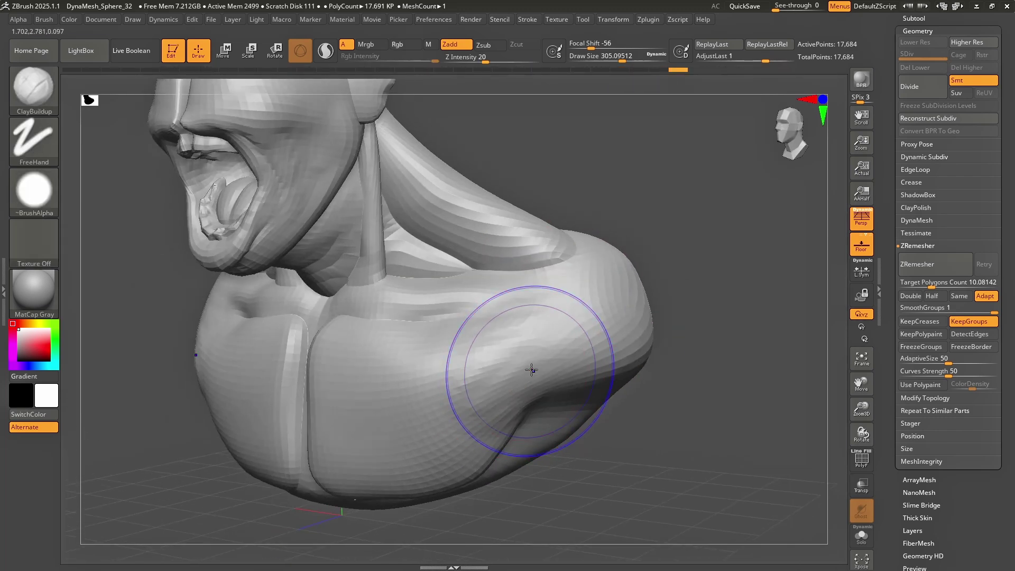
left_click_drag(544, 357, 505, 415, "shift")
right_click_drag(557, 349, 553, 347)
Step: Smooth the seams across the trapezius, the back of the shoulder and the upper back
mouse_move(563, 288)
right_mouse_down("alt")
mouse_move(542, 360)
mouse_move(535, 300)
mouse_move(581, 248)
right_mouse_up("alt")
left_click_drag(582, 249, 667, 251)
mouse_move(704, 254)
right_mouse_down("ctrl")
mouse_move(723, 324)
mouse_move(569, 323)
right_mouse_up("ctrl")
left_click_drag(499, 326, 545, 332, "shift")
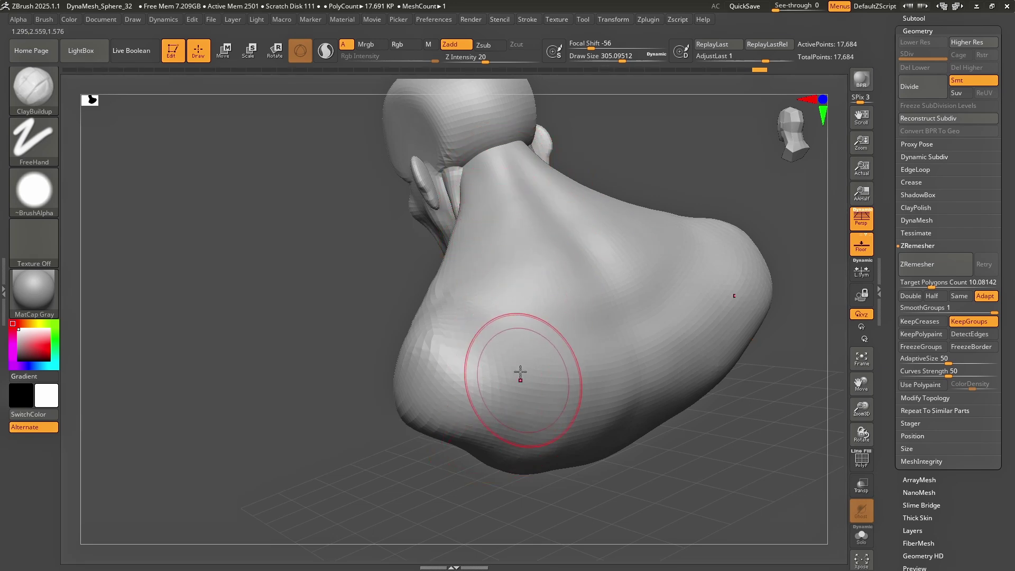
mouse_move(452, 292)
left_mouse_down("shift")
mouse_move(557, 333)
mouse_move(635, 305)
left_mouse_up("shift")
mouse_move(635, 305)
left_mouse_down("shift")
mouse_move(562, 320)
mouse_move(503, 251)
left_mouse_up("shift")
mouse_move(503, 251)
right_mouse_down()
mouse_move(693, 227)
mouse_move(558, 292)
mouse_move(560, 308)
mouse_move(656, 317)
mouse_move(642, 388)
mouse_move(596, 340)
mouse_move(710, 432)
mouse_move(691, 311)
right_mouse_up()
Step: Smooth the groove between the two chest muscles from the collarbone down to the base of the bust
key("shift")
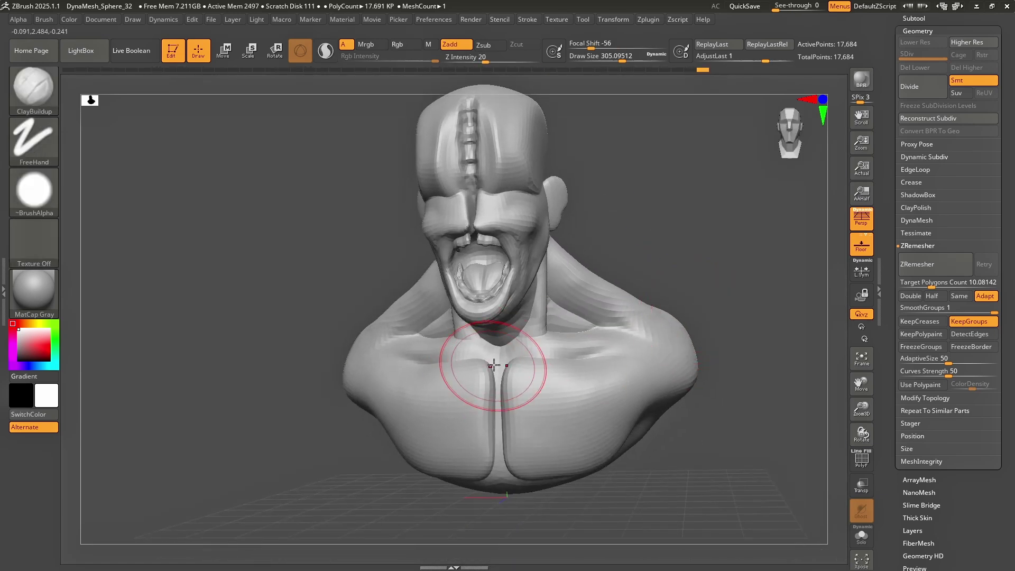
right_click_drag(499, 365, 504, 403, "ctrl")
left_click_drag(504, 404, 457, 349, "shift")
left_click_drag(505, 427, 509, 528, "shift")
right_click_drag(662, 521, 680, 365, "ctrl")
right_click_drag(680, 364, 591, 369, "alt")
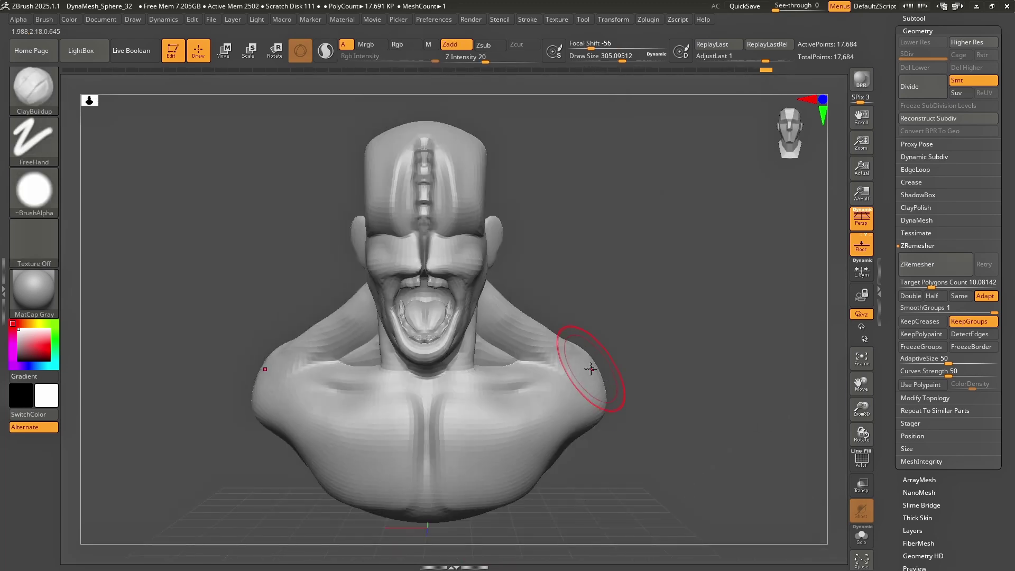
mouse_move(641, 282)
right_mouse_down()
mouse_move(409, 277)
mouse_move(429, 278)
right_mouse_up()
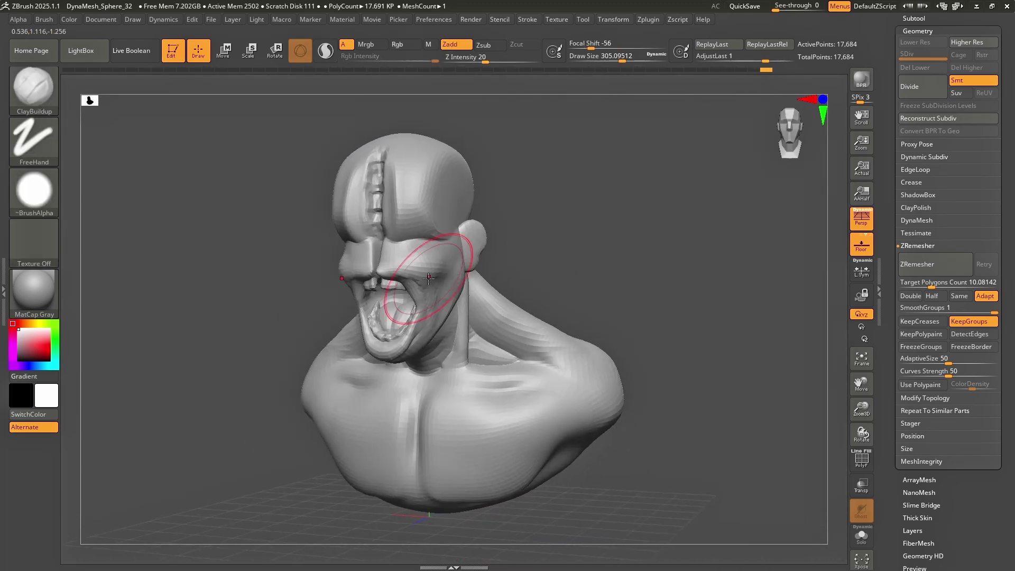